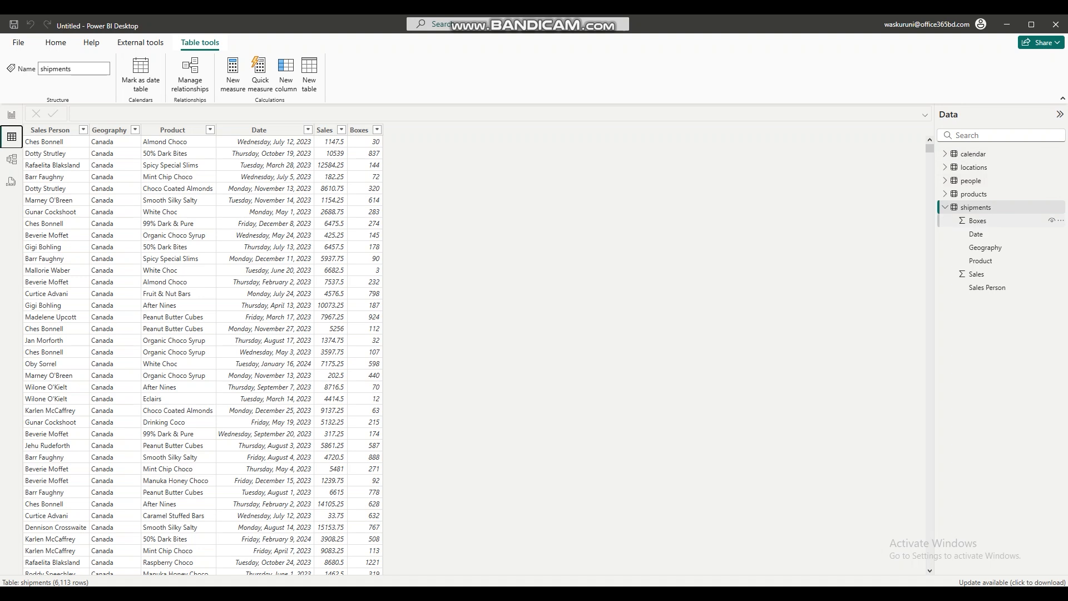
- Add a calculated column to the shipments table with the formula 5% of Tax = shipments[Sales]*5/100
click(285, 72)
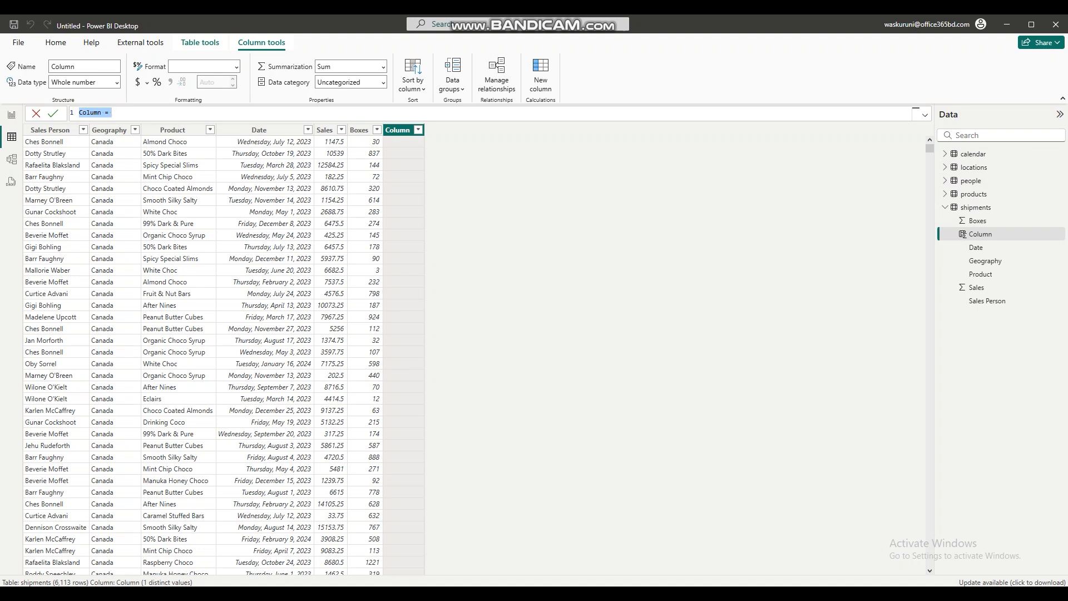
text(5% of Tax =)
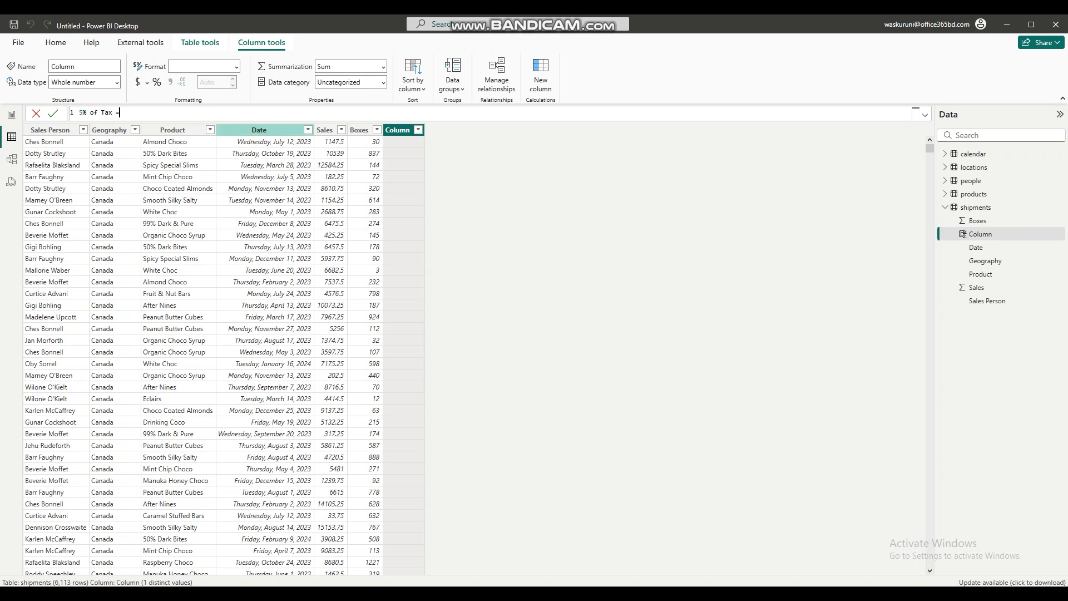
scroll(239, 114, up, 5)
scroll(239, 116, up, 2)
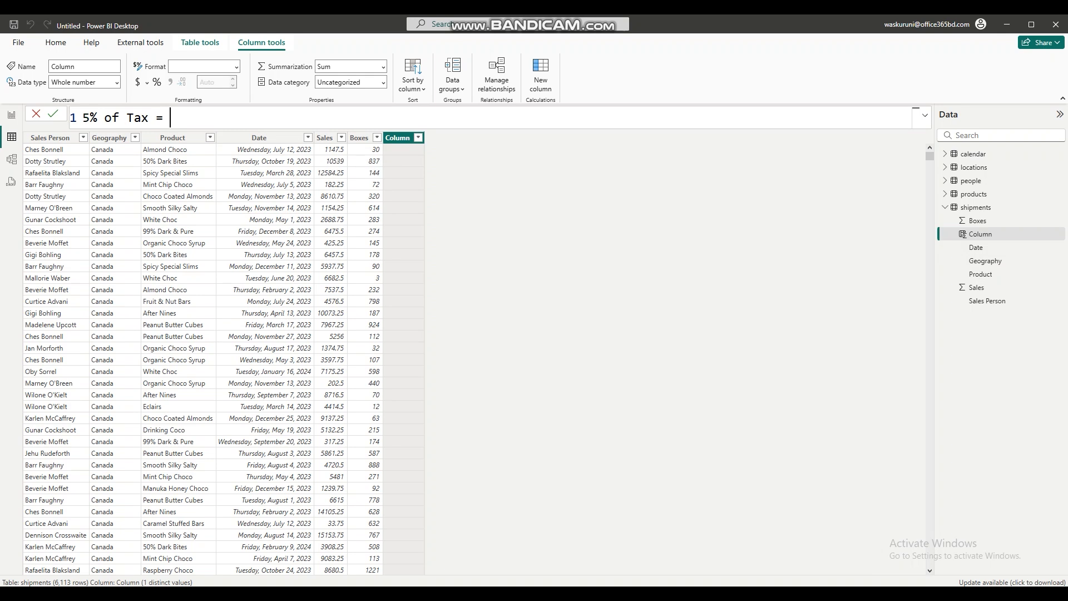
text(sales)
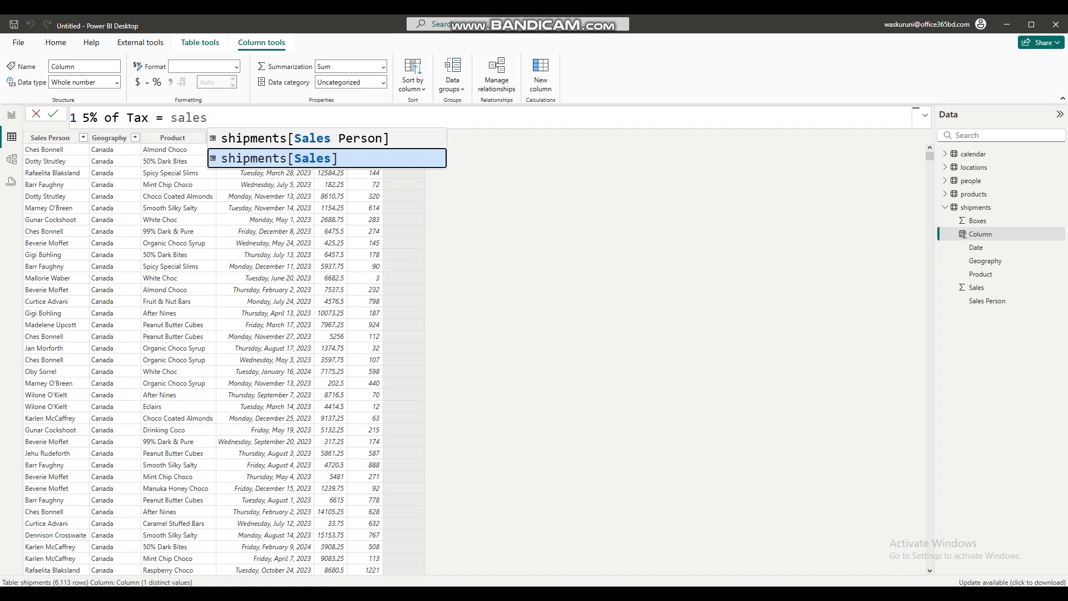
key(Tab)
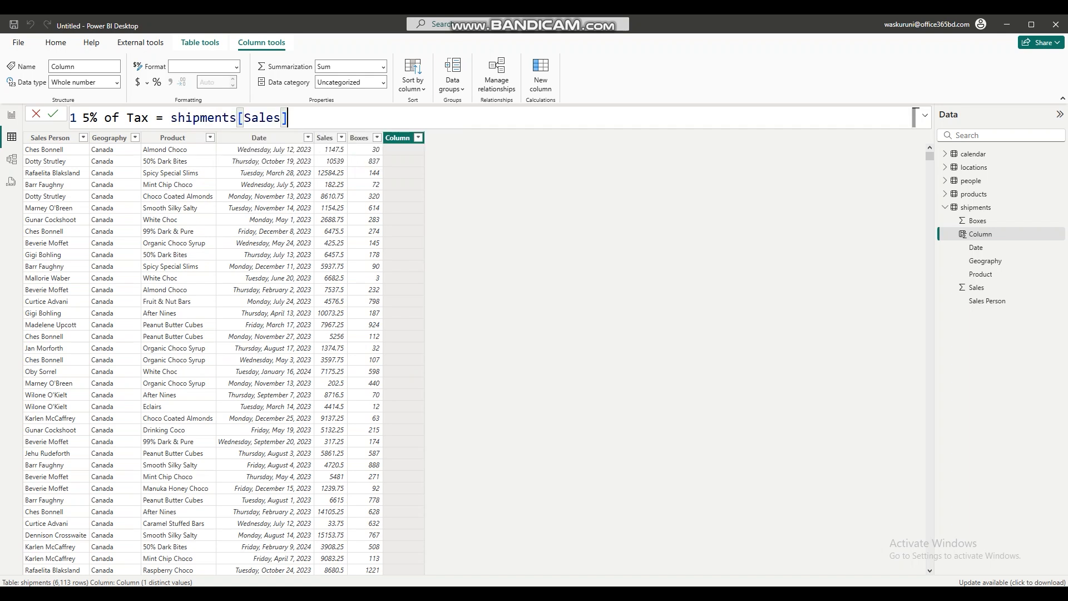
text(*5/1)
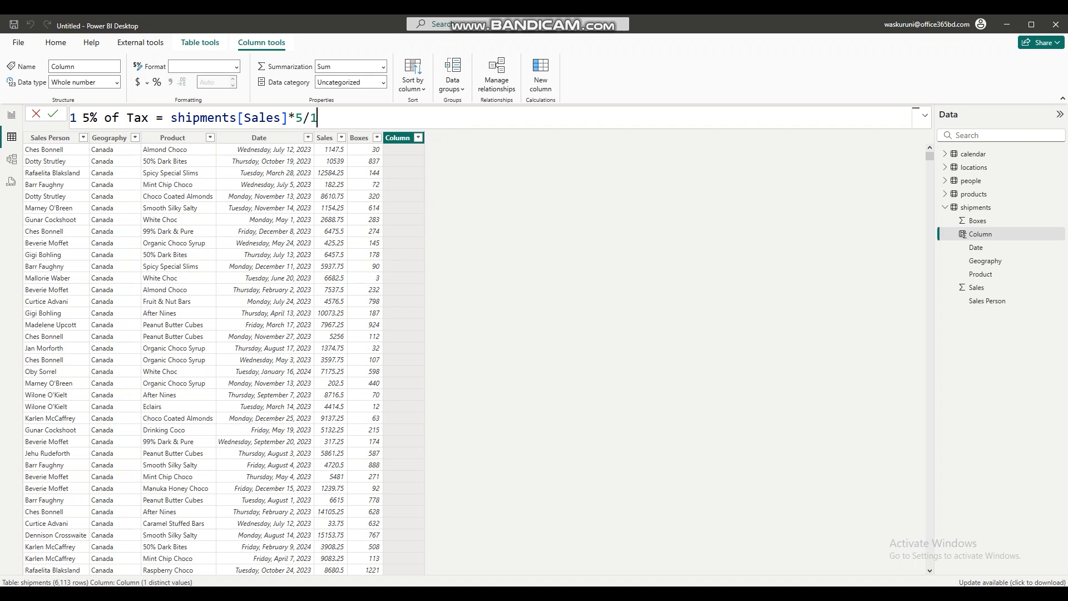
text(00)
key(Return)
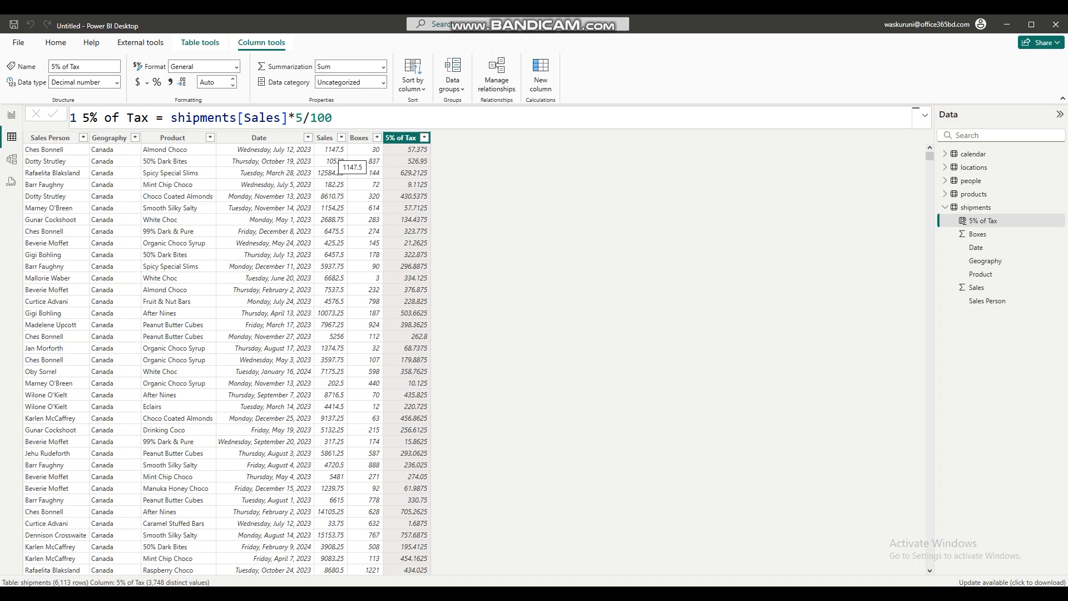
- Start a new shipments column named Box Shipments with an IF formula testing whether shipments[Boxes]>50
click(540, 75)
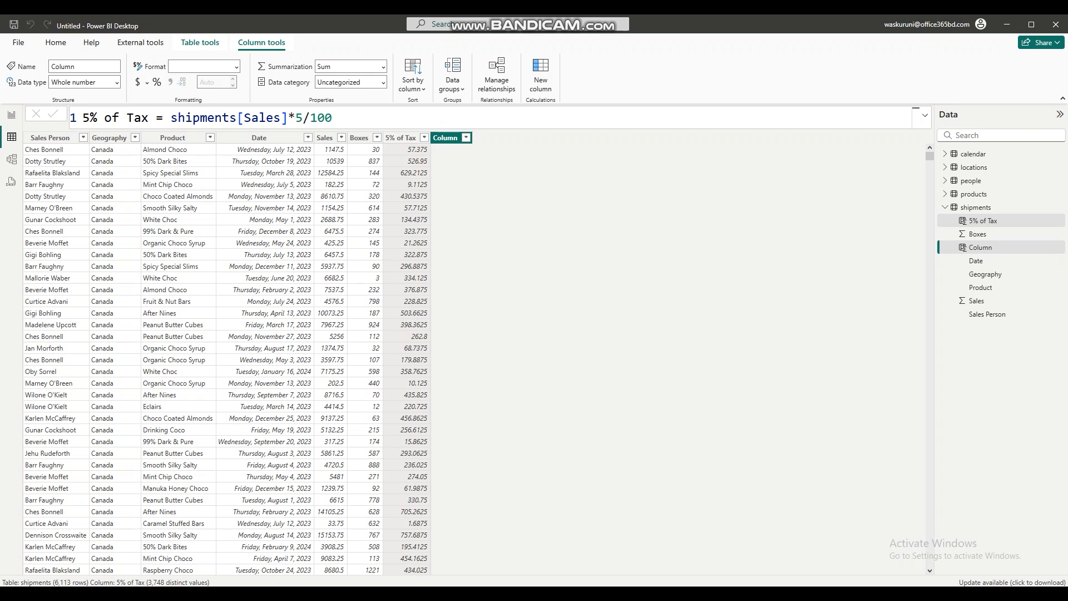
text(Box S)
text(hip)
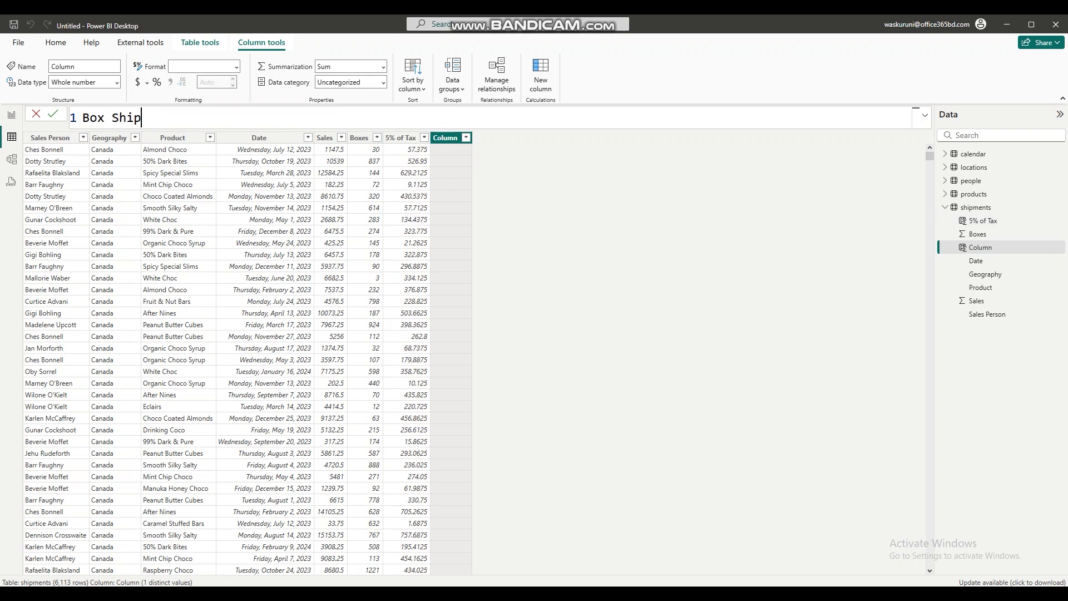
text(ments = if()
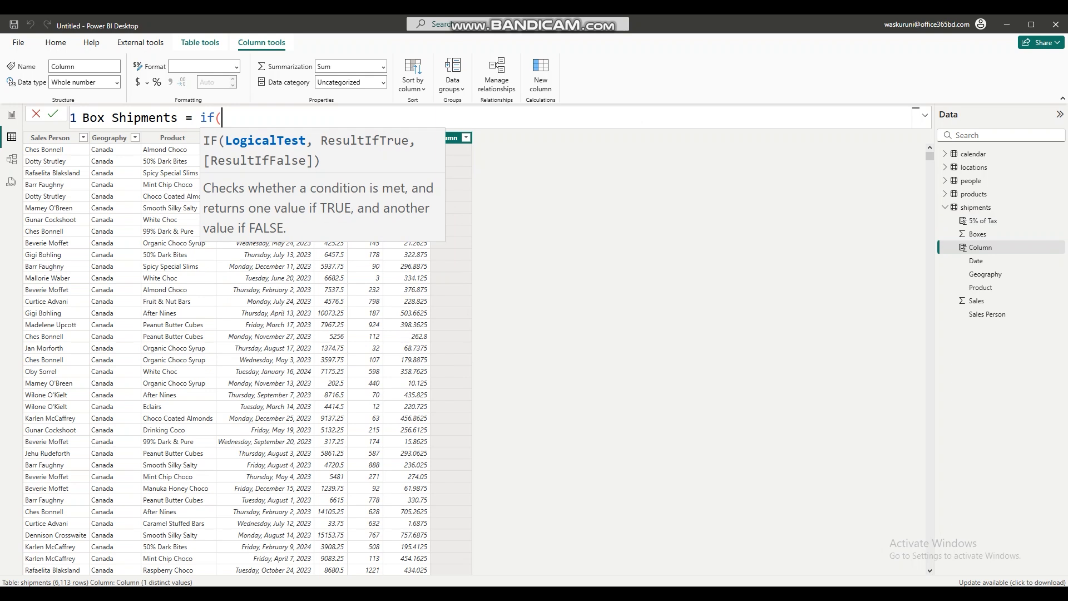
text(box)
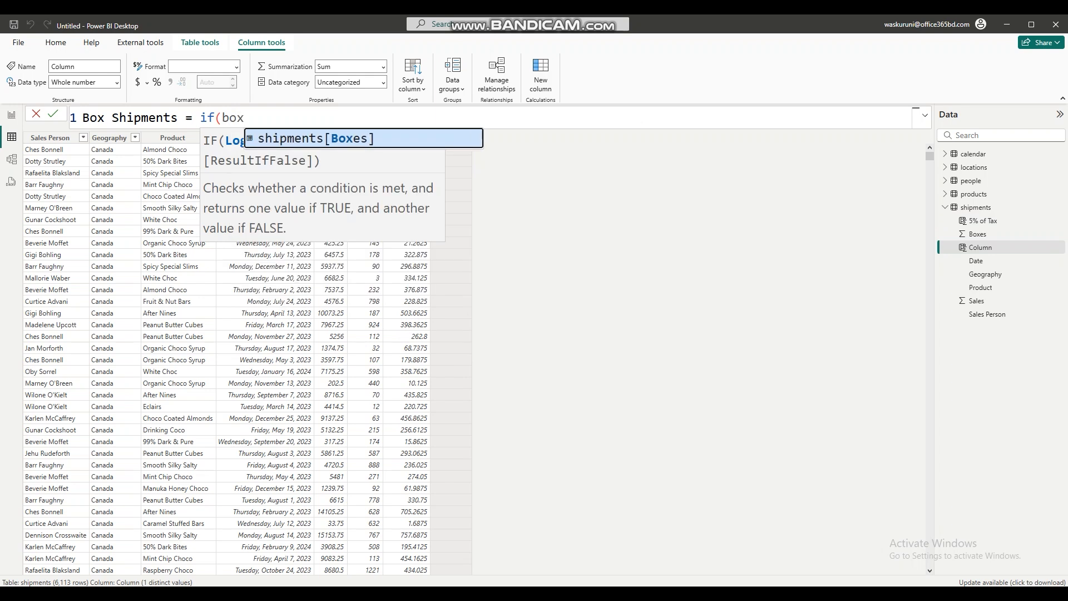
key(Tab)
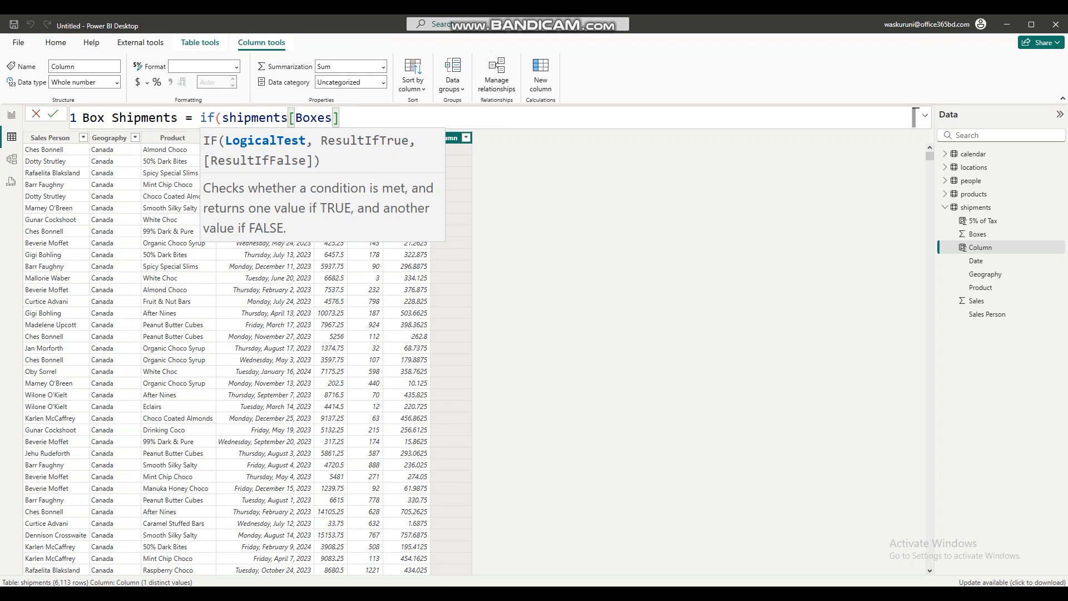
text(>50,")
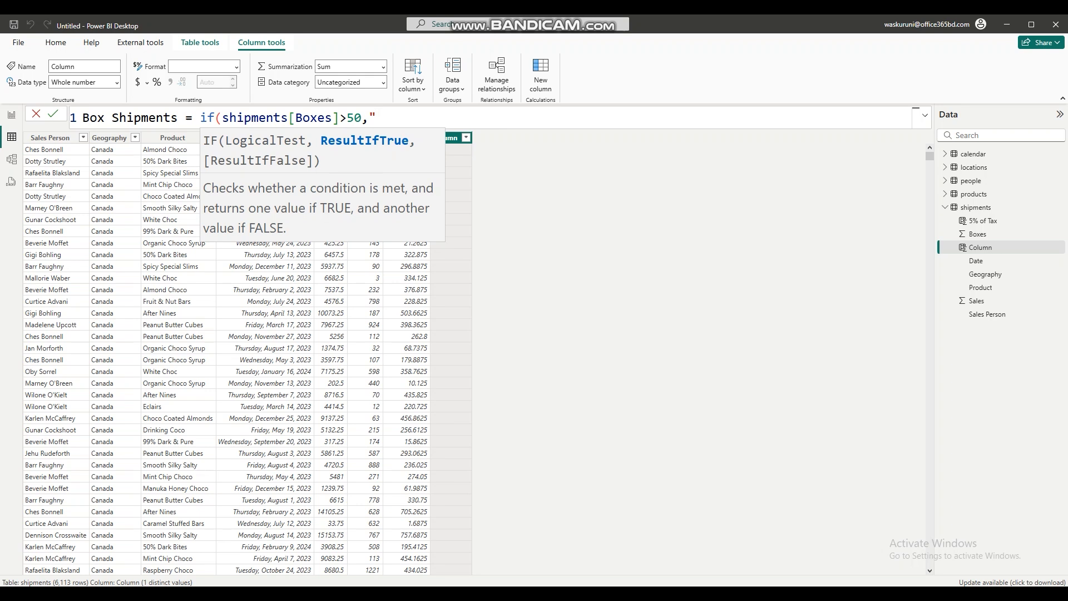
- Complete the IF formula with "High Box Shipments" if true and "Low Box Shipments" if false, and check the column's filter values
text(Hih)
key(BackSpace)
text(gh Box Shipments)
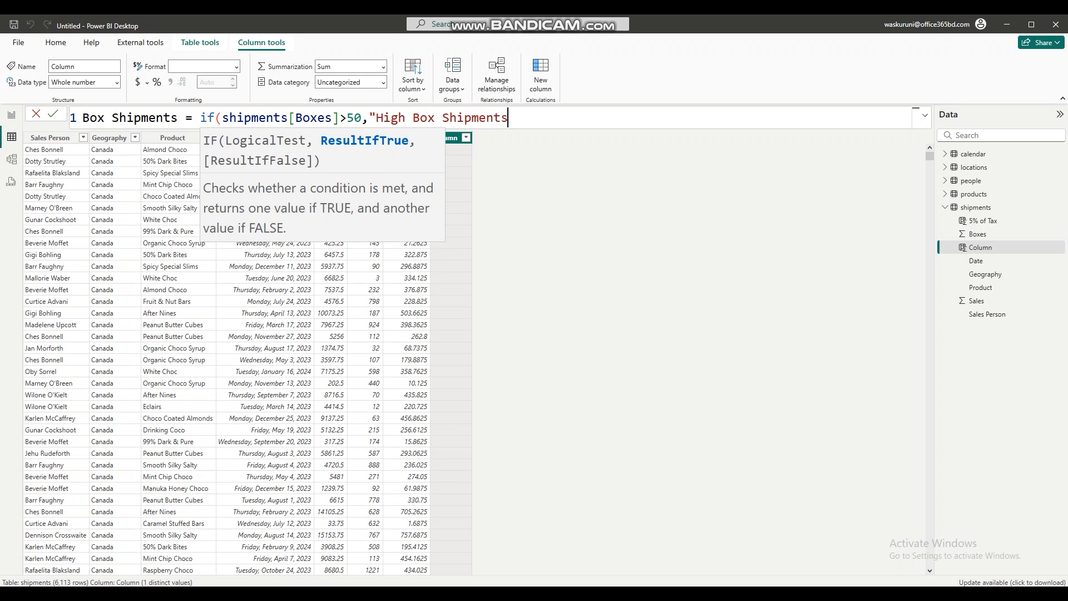
text(","L)
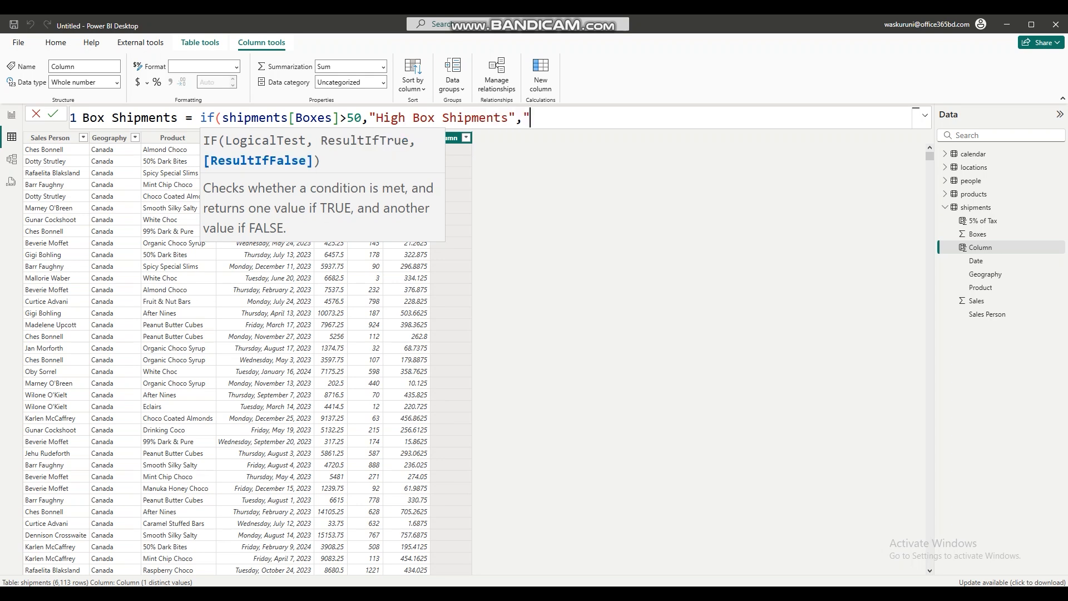
text(ow Box Shipments")
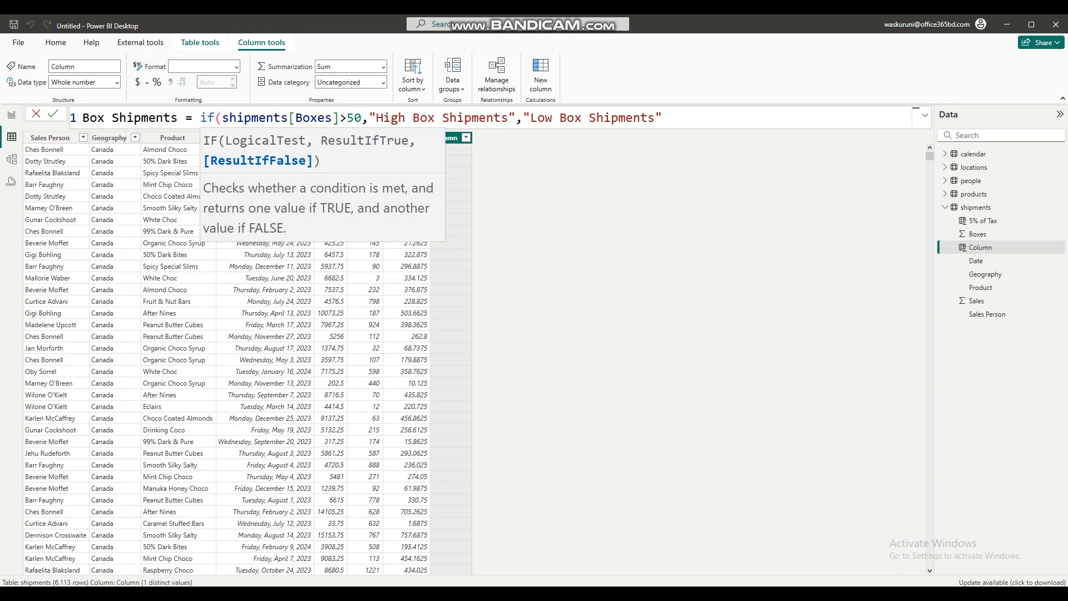
text())
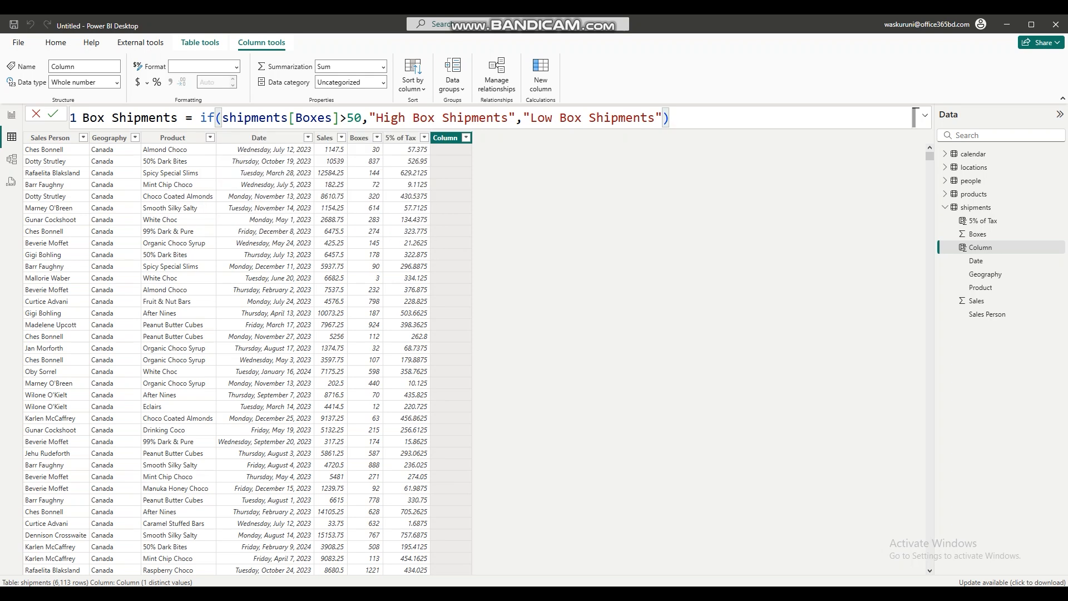
key(Return)
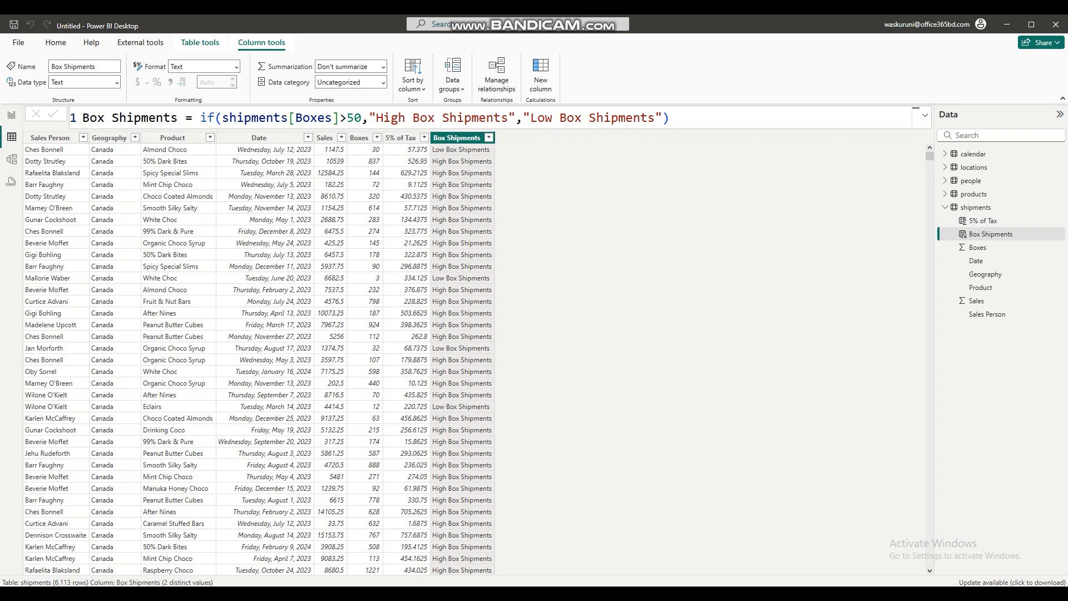
click(489, 137)
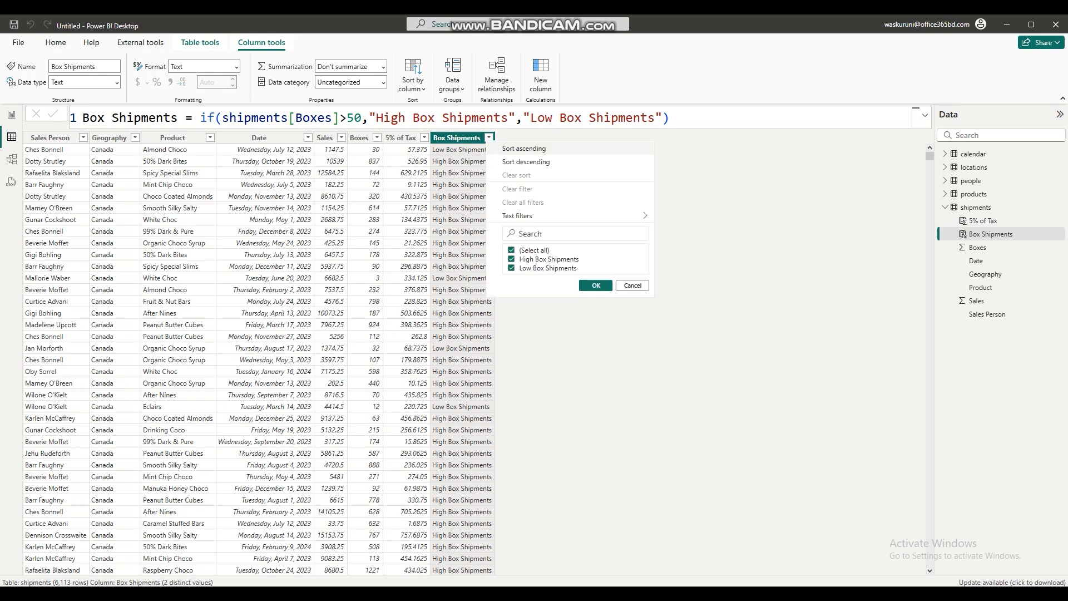
key(Escape)
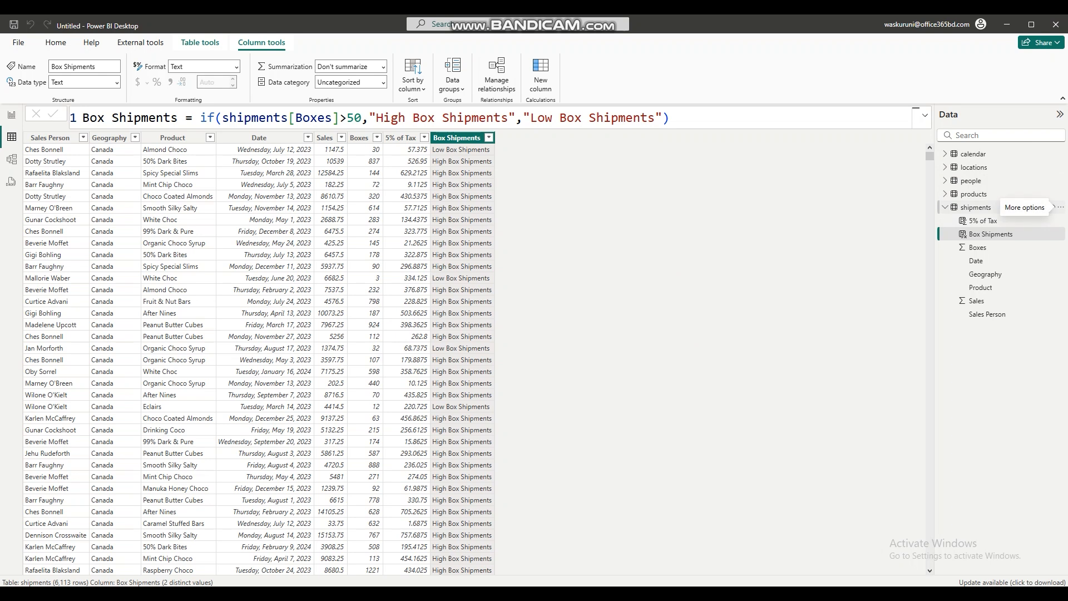
- Create a measure in the shipments table with the formula Total Sales = sum(shipments[Sales])
click(1060, 207)
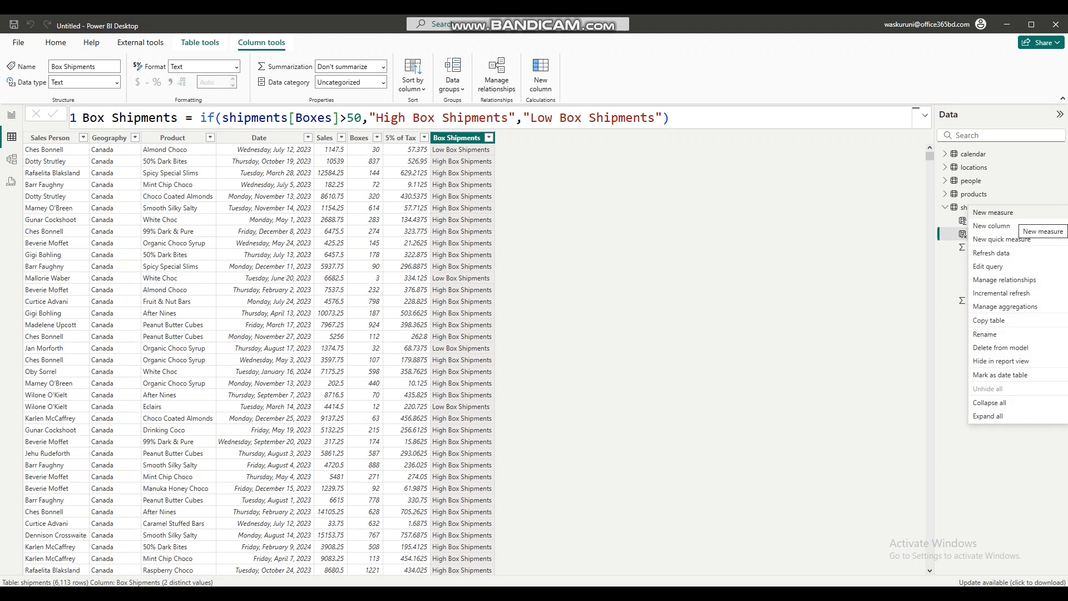
key(Escape)
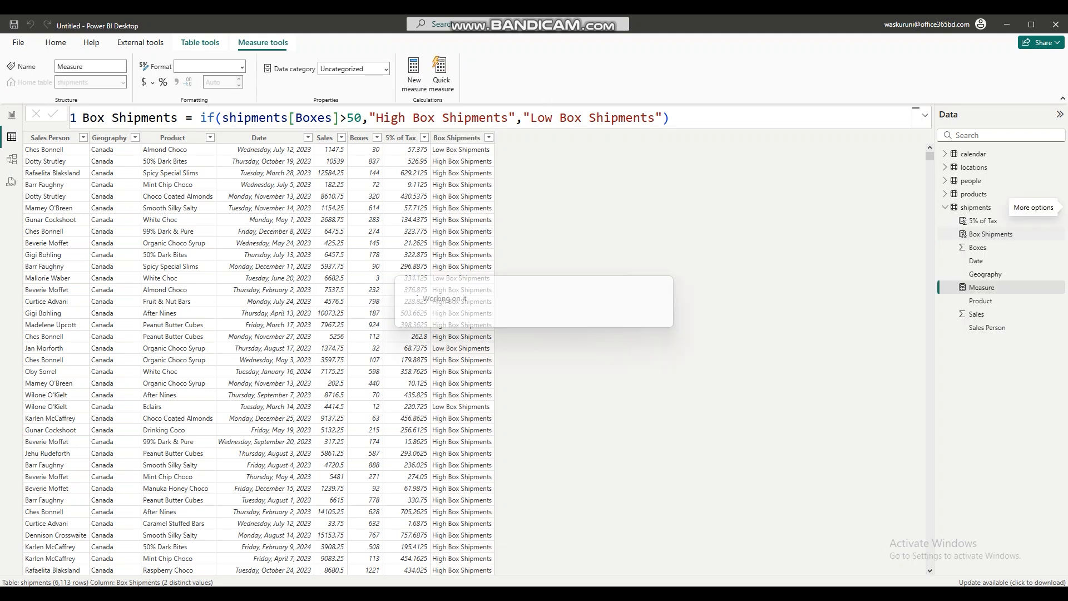
click(156, 117)
drag(156, 118, 82, 117)
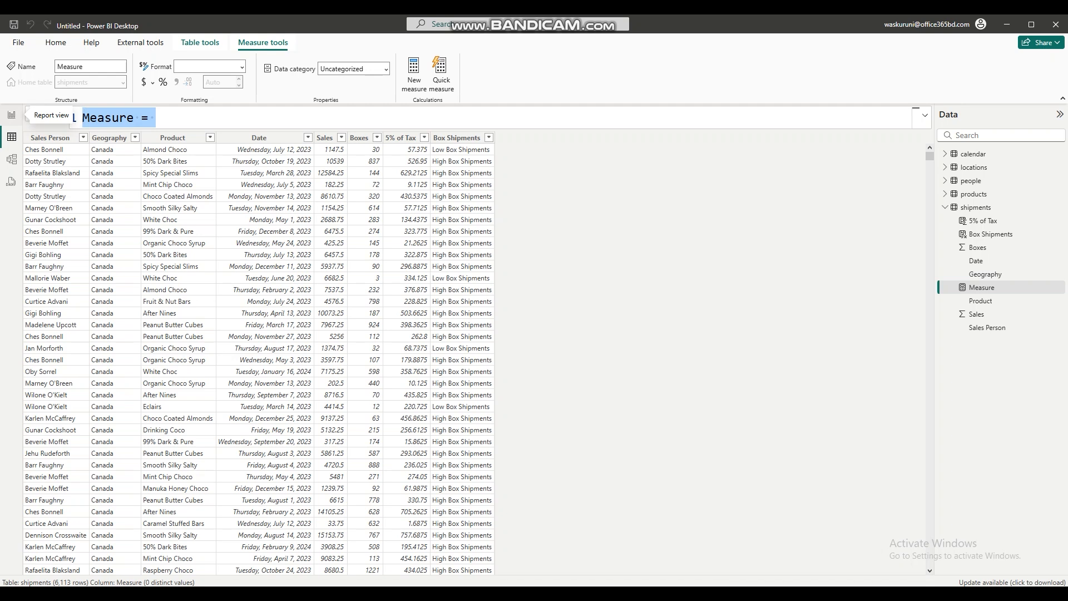
key(BackSpace)
text(Total)
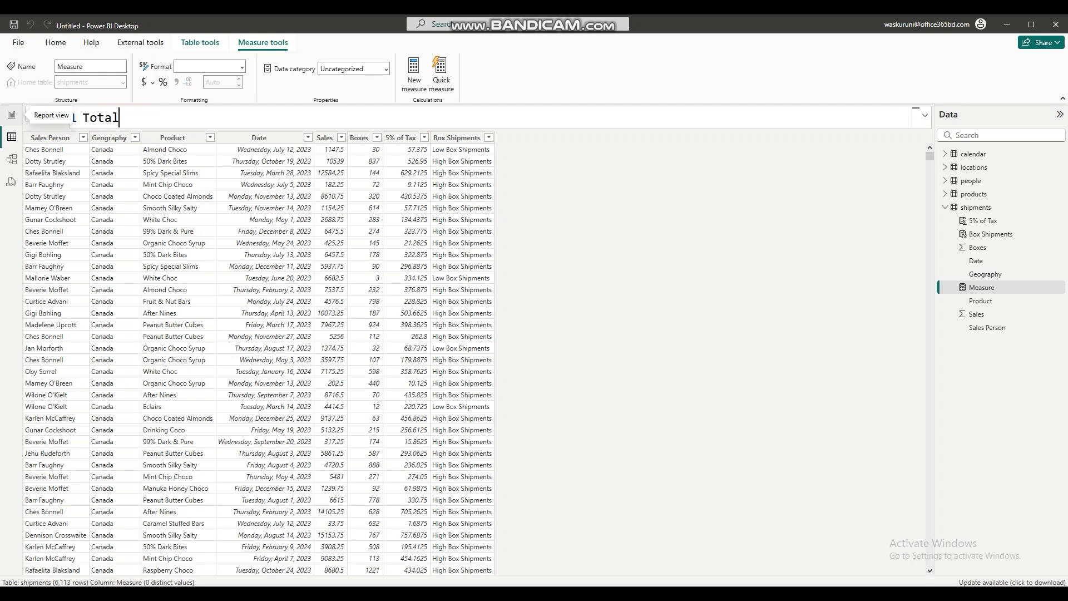
text( Sales = sum()
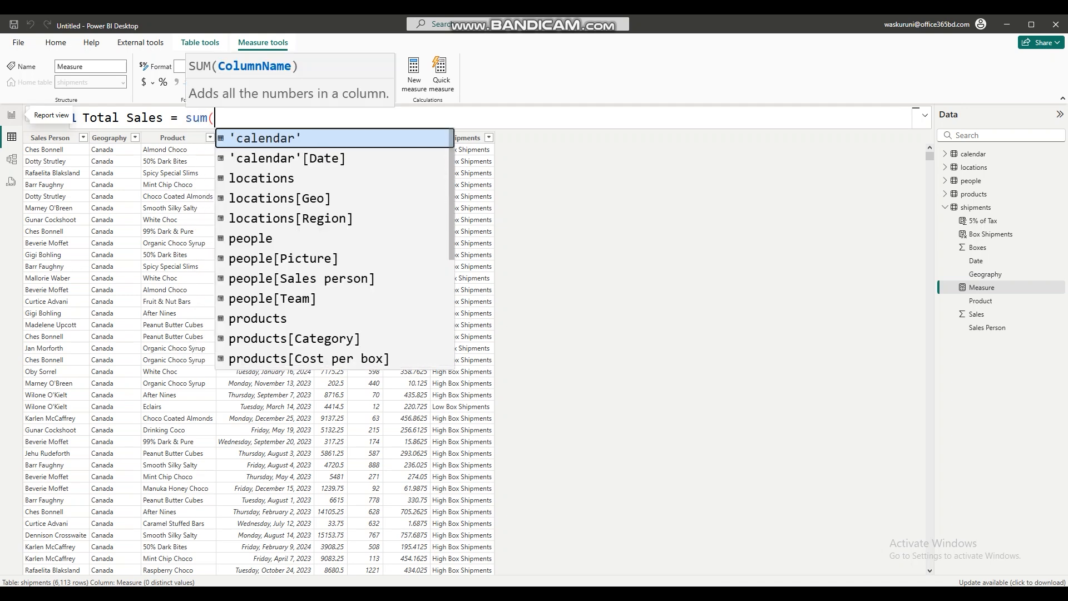
text(s)
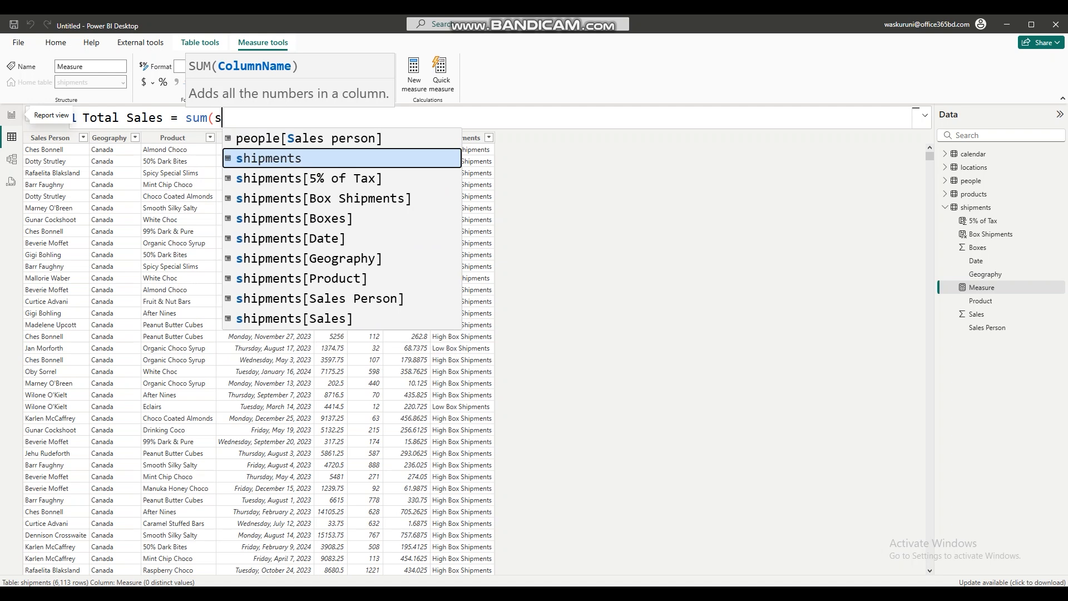
text(hipments[)
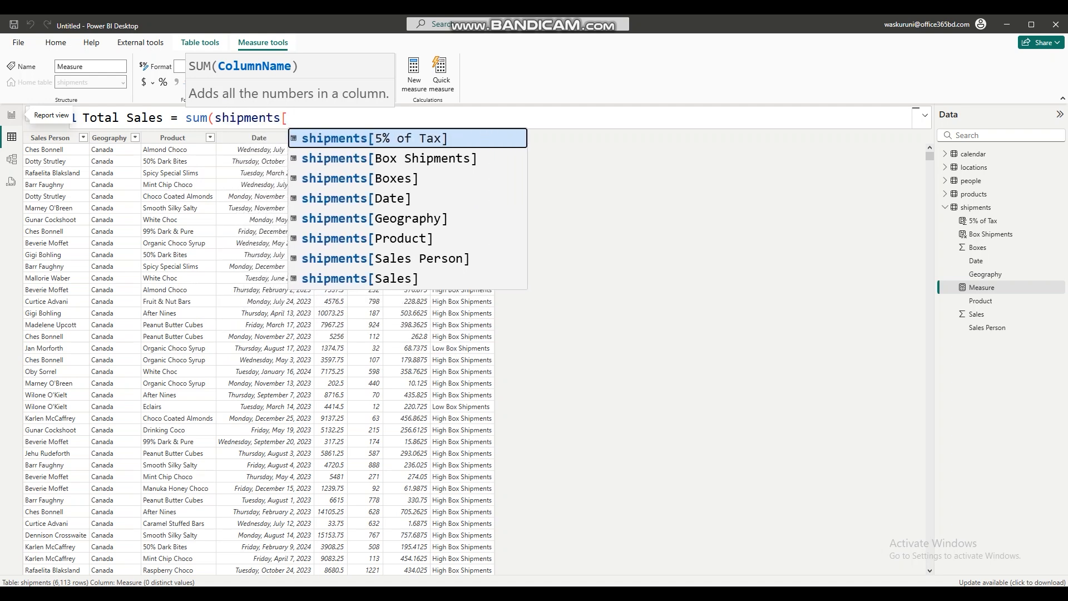
text(sales)
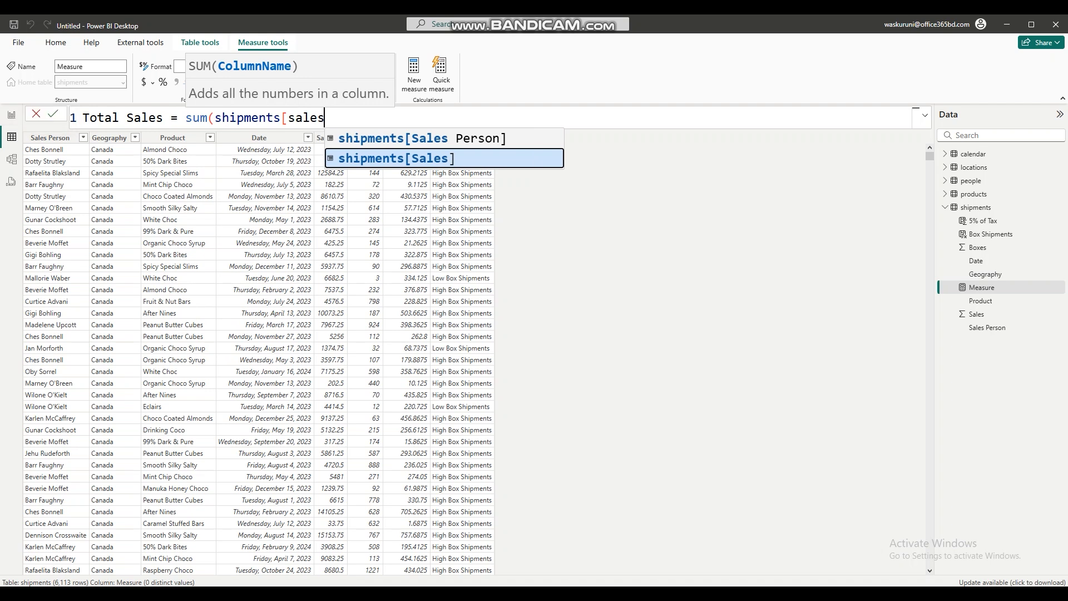
key(Tab)
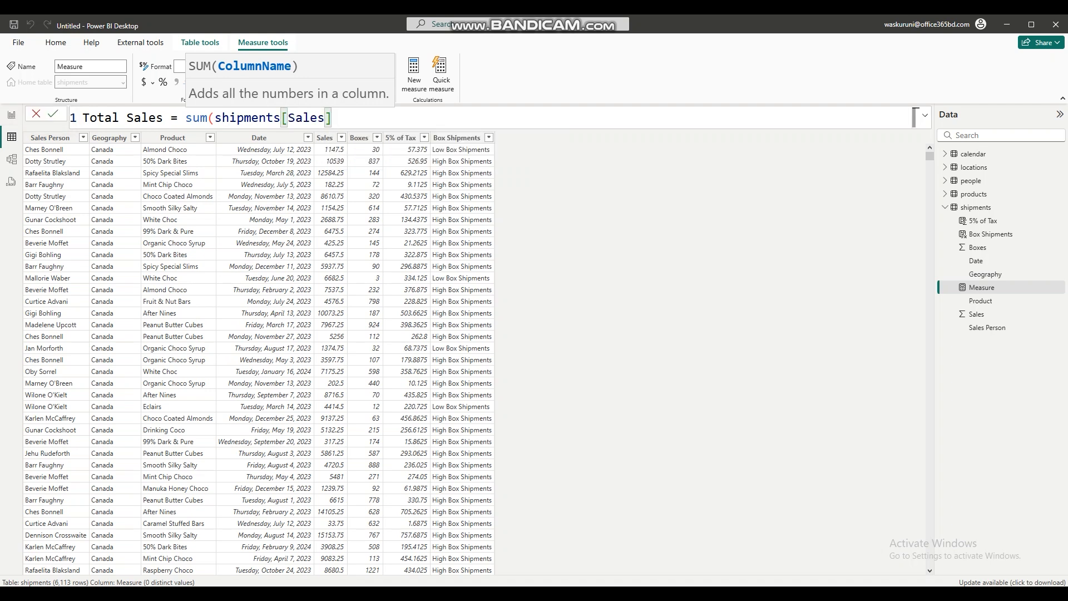
text())
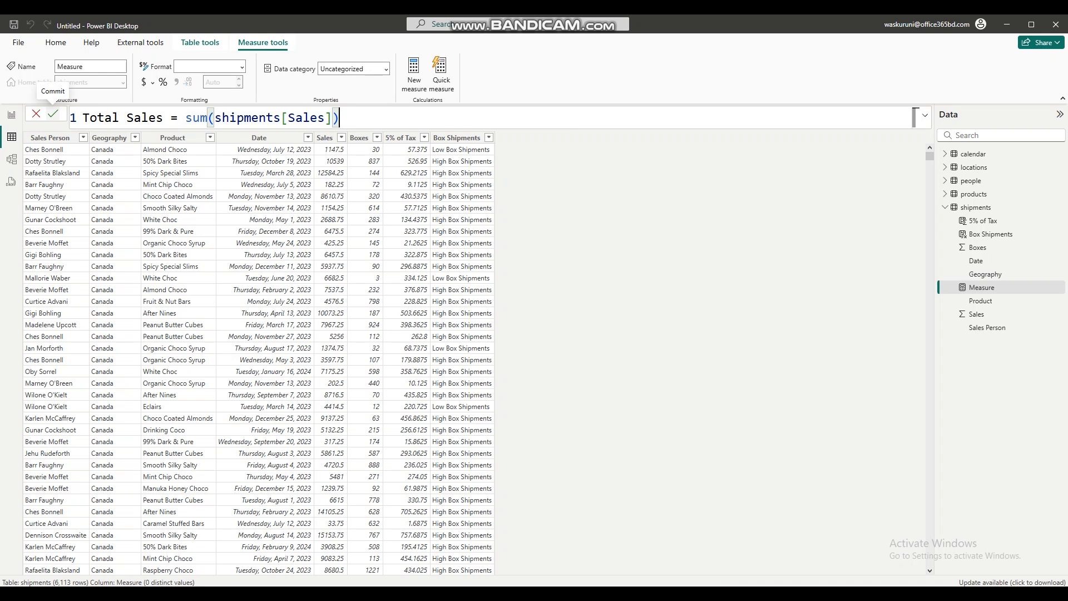
click(52, 114)
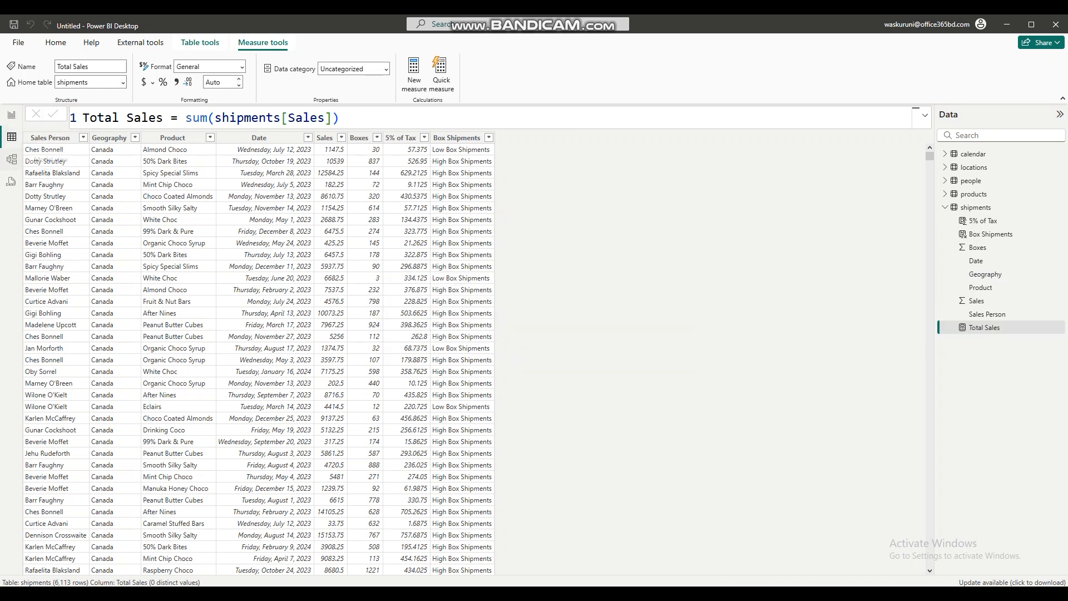
- Insert a card visual on the report page and show the Total Sales measure in it
click(11, 115)
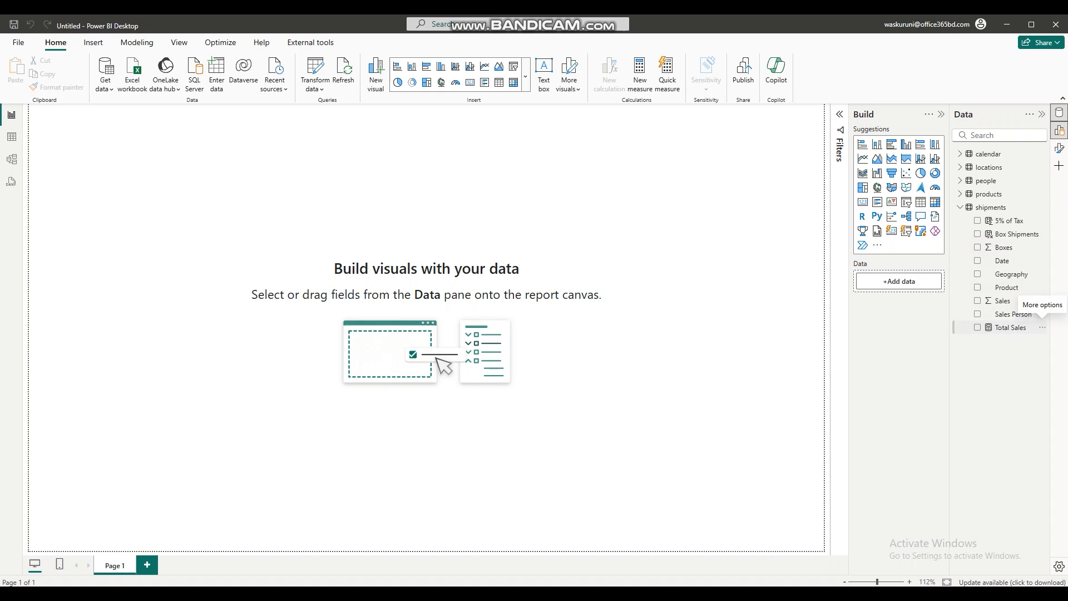
click(1042, 328)
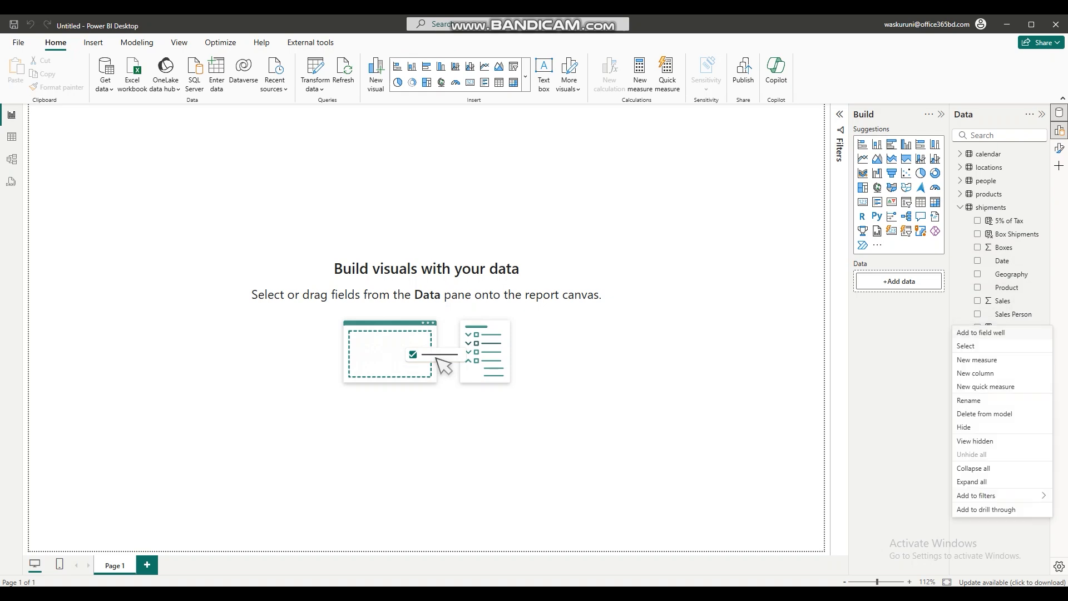
click(935, 232)
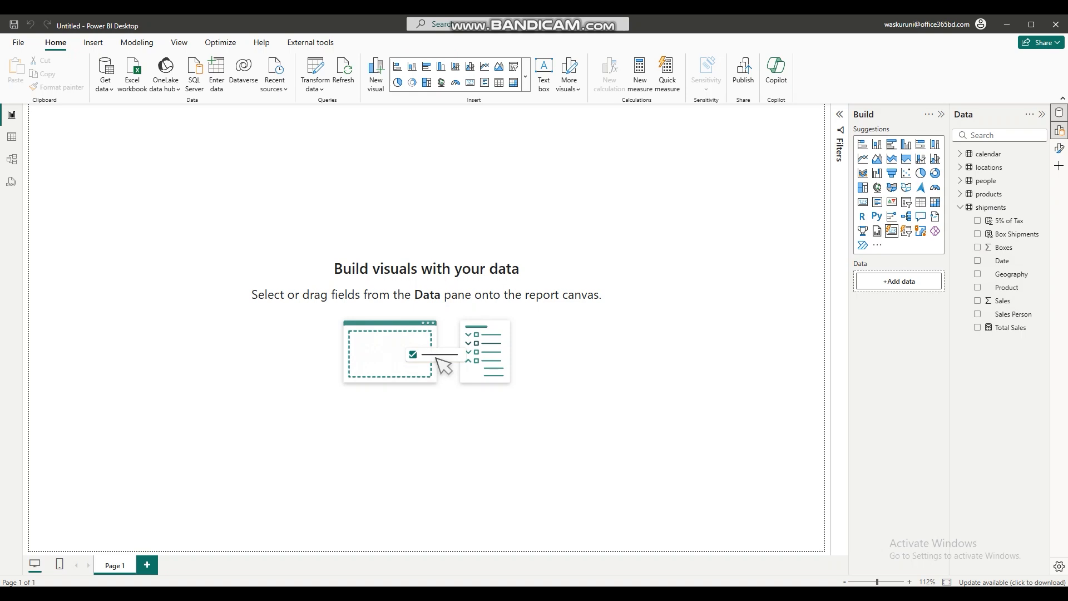
click(892, 231)
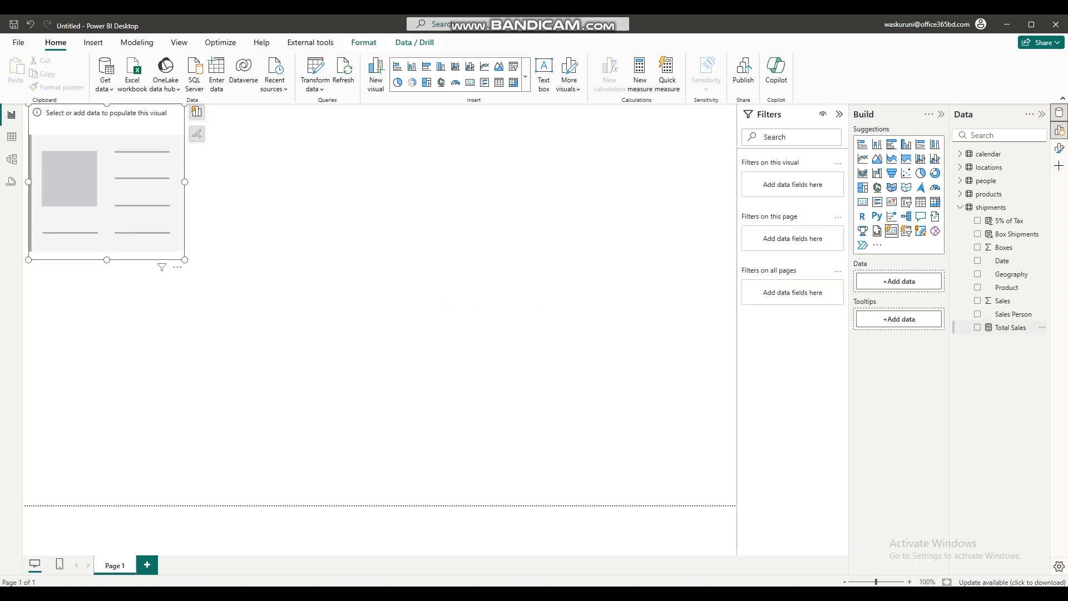
click(978, 327)
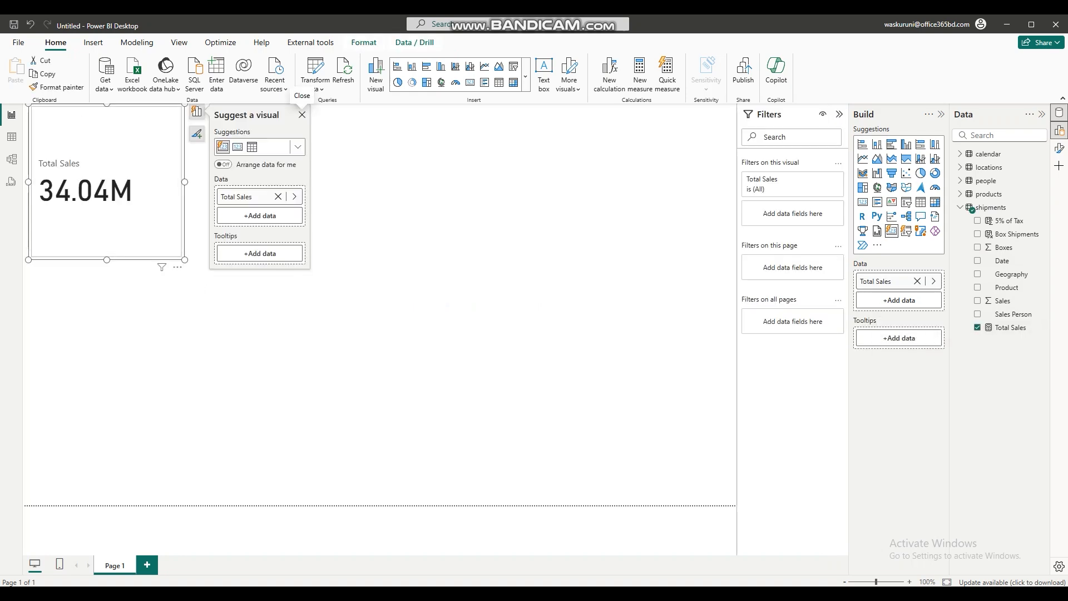
- Resize the Total Sales card to a wide, short rectangle and place it in the lower-left part of the report page
click(303, 115)
drag(185, 259, 436, 354)
drag(278, 234, 460, 300)
drag(618, 170, 380, 330)
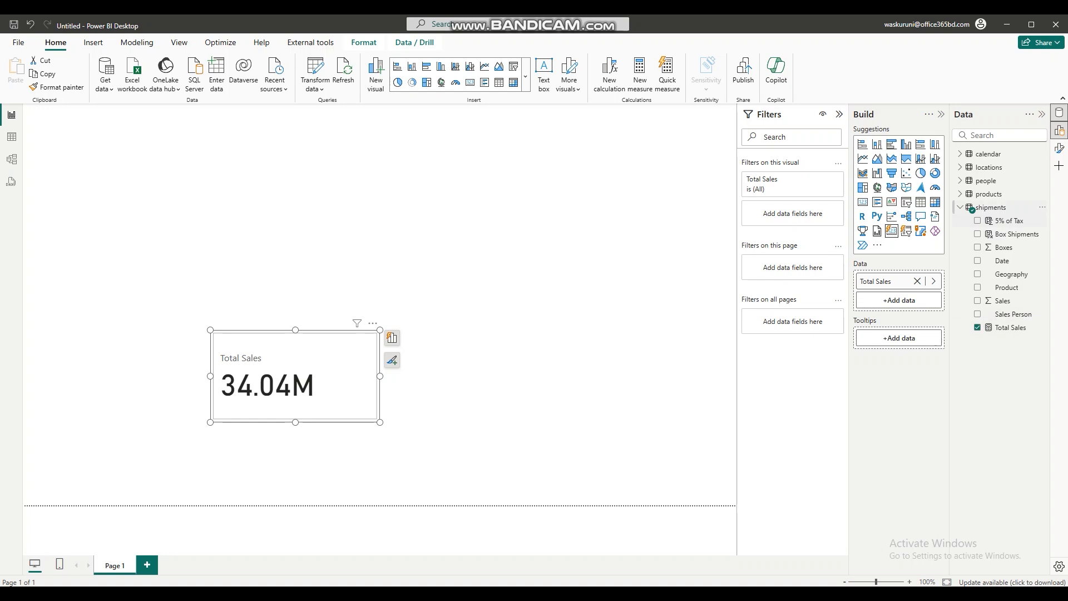
- Start a new measure in the shipments table named Averaage Sales
right_click(973, 208)
click(971, 210)
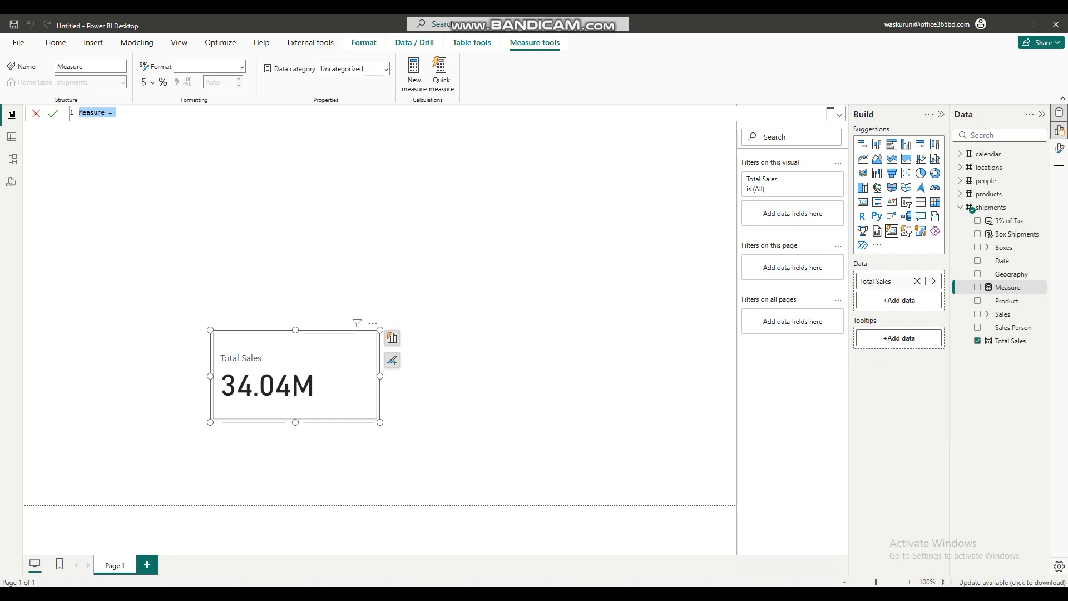
text(Averaage Sales)
scroll(458, 114, up, 8)
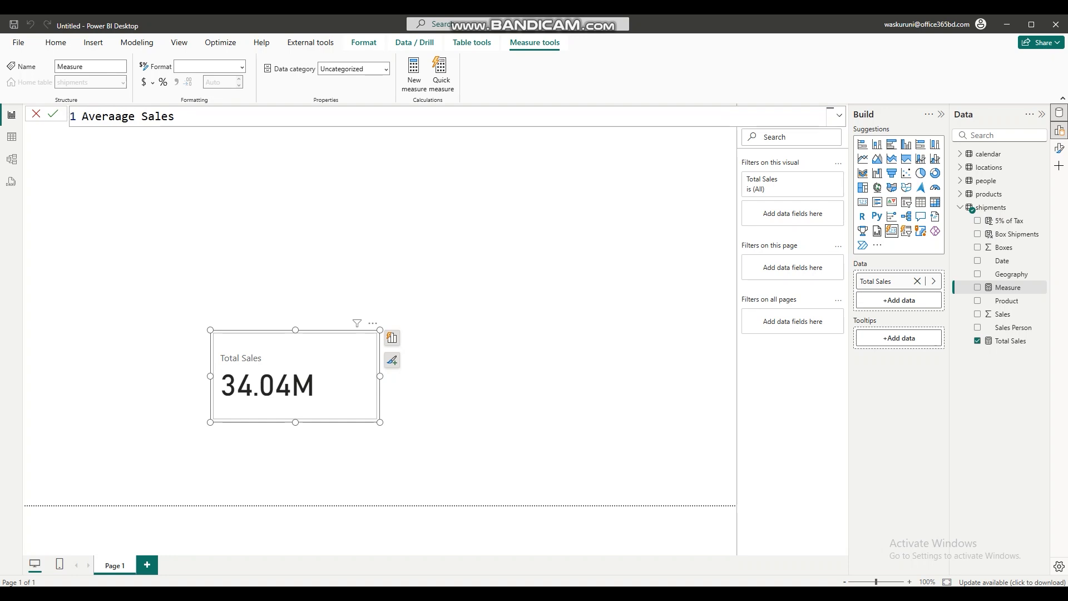
- Define the Averaage Sales measure with the formula average(shipments[Sales])
text(= average)
key(BackSpace)
key(BackSpace)
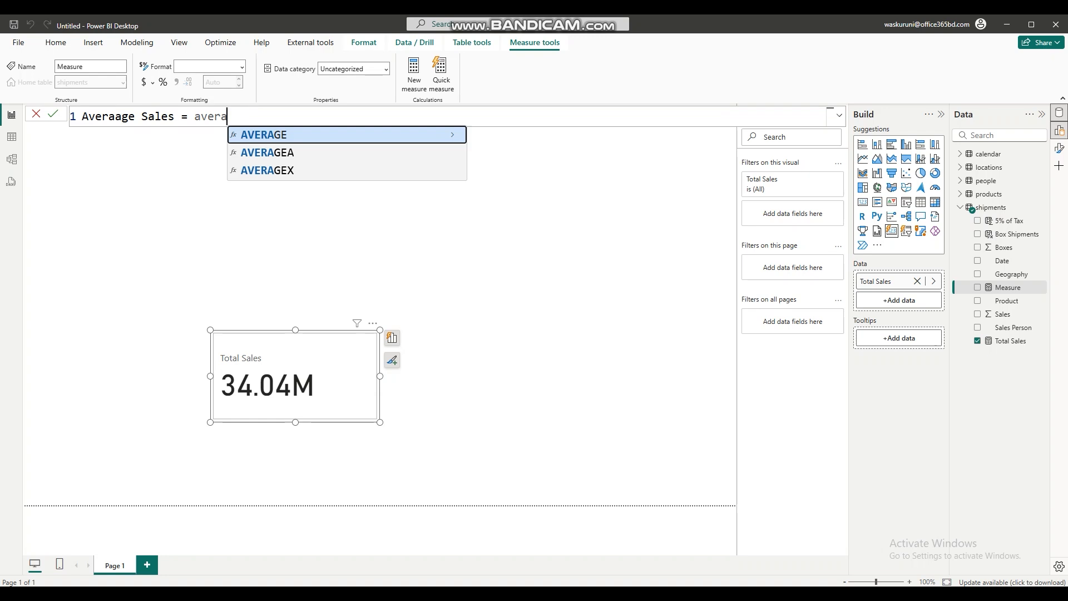
text(ge()
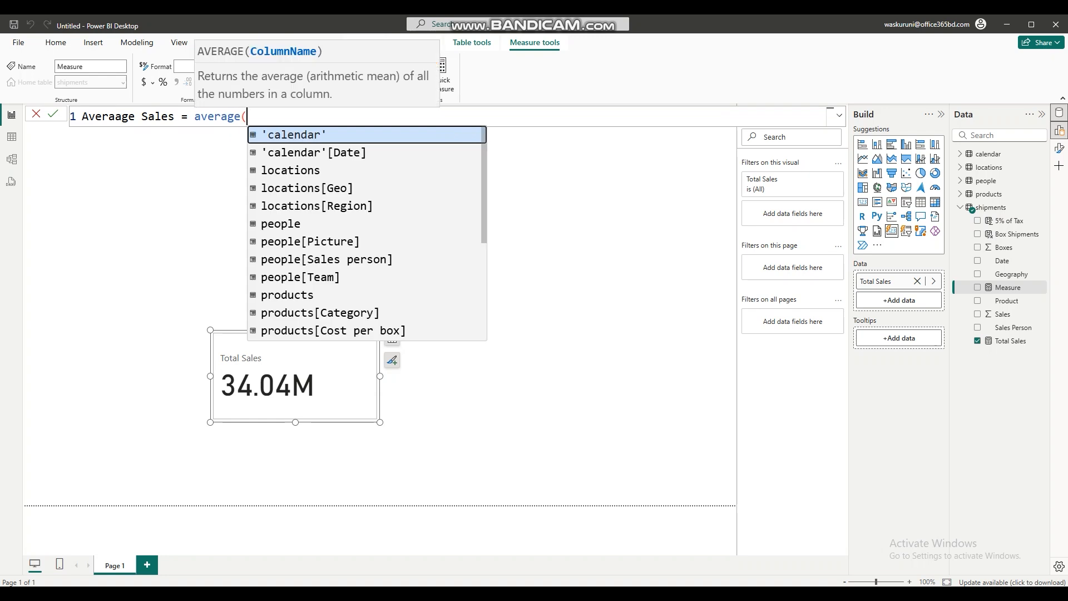
text(s)
key(BackSpace)
text(sales)
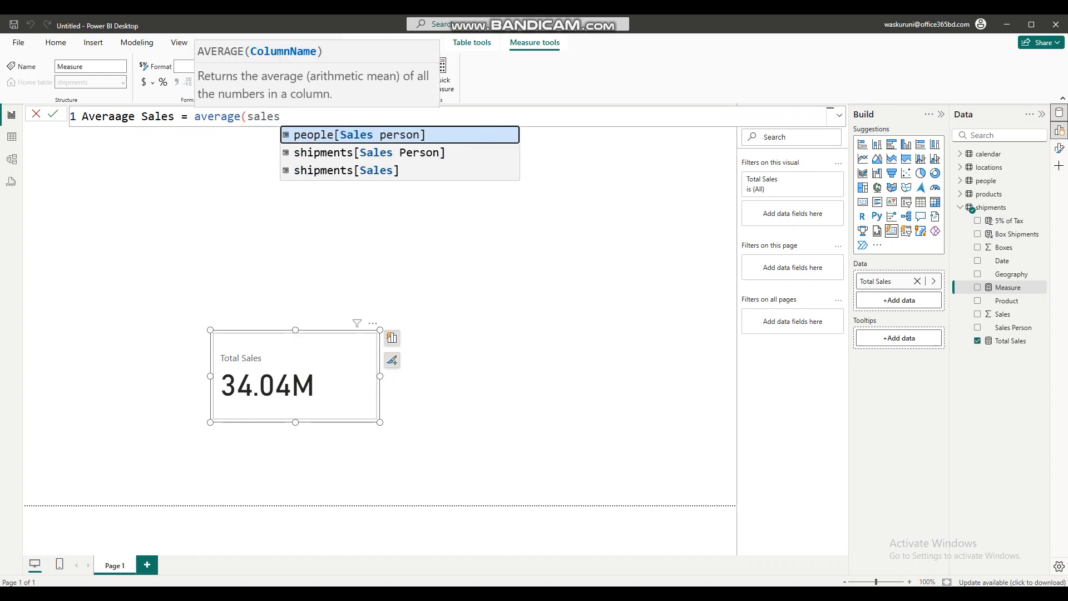
key(Down)
key(Down)
key(Tab)
text())
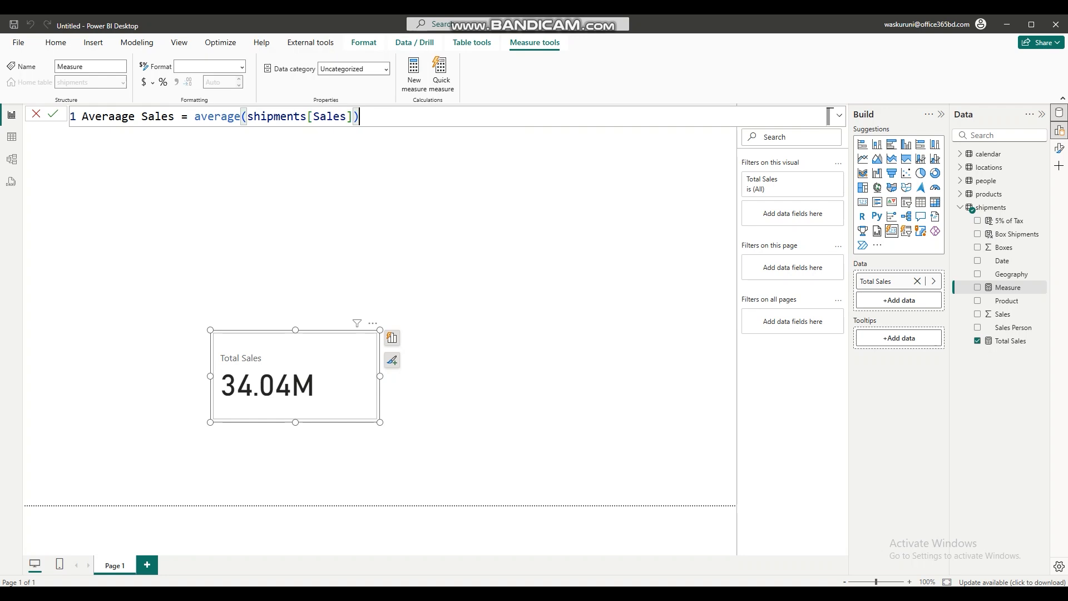
key(Return)
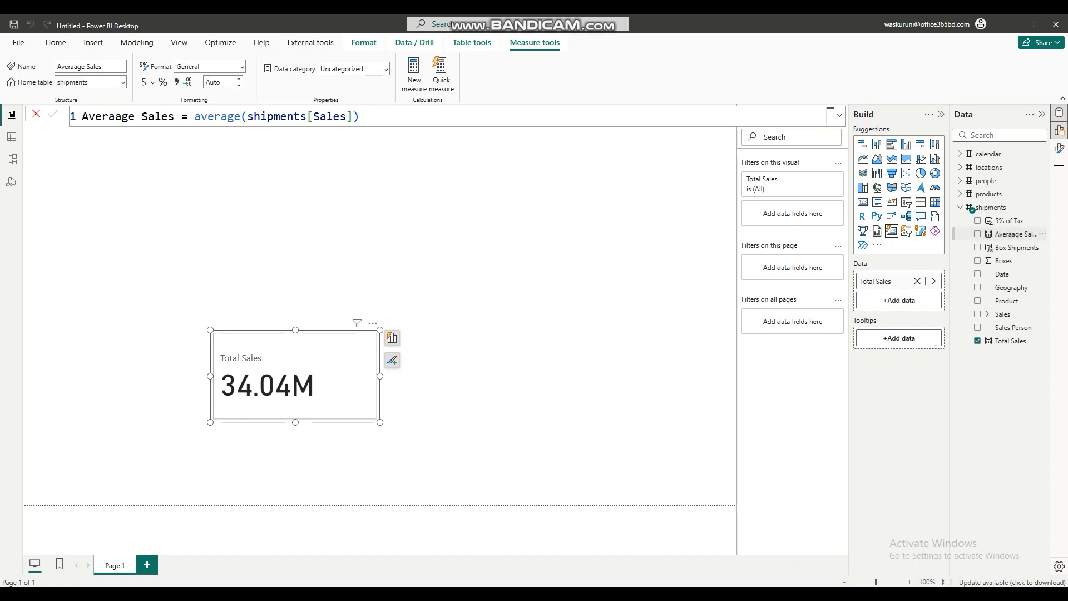
- Add the Averaage Sales measure to the Total Sales card and widen the card to fit both values
click(978, 234)
click(497, 256)
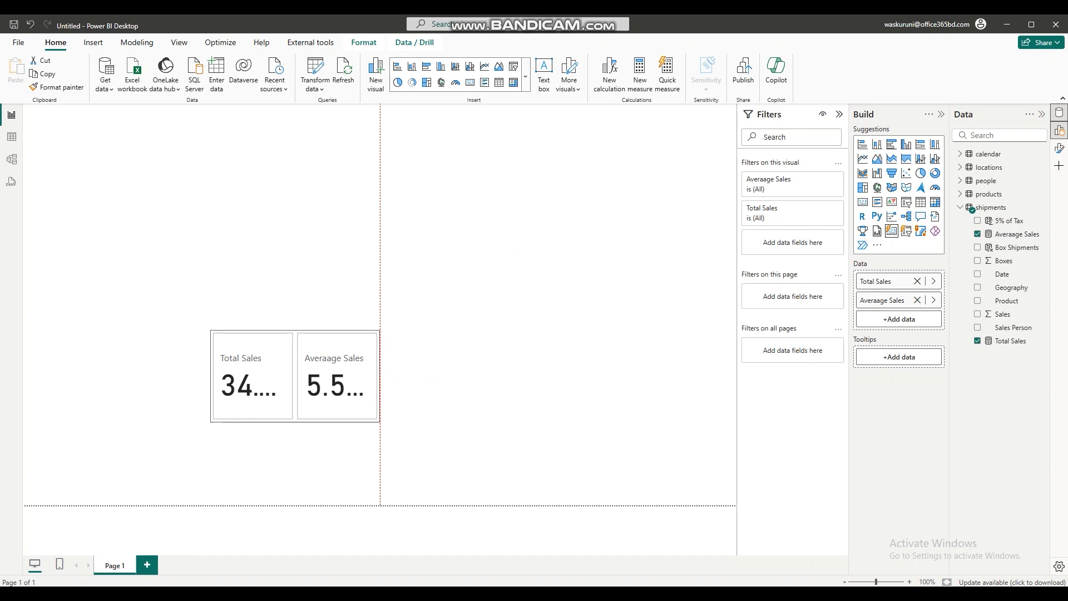
drag(551, 376, 537, 376)
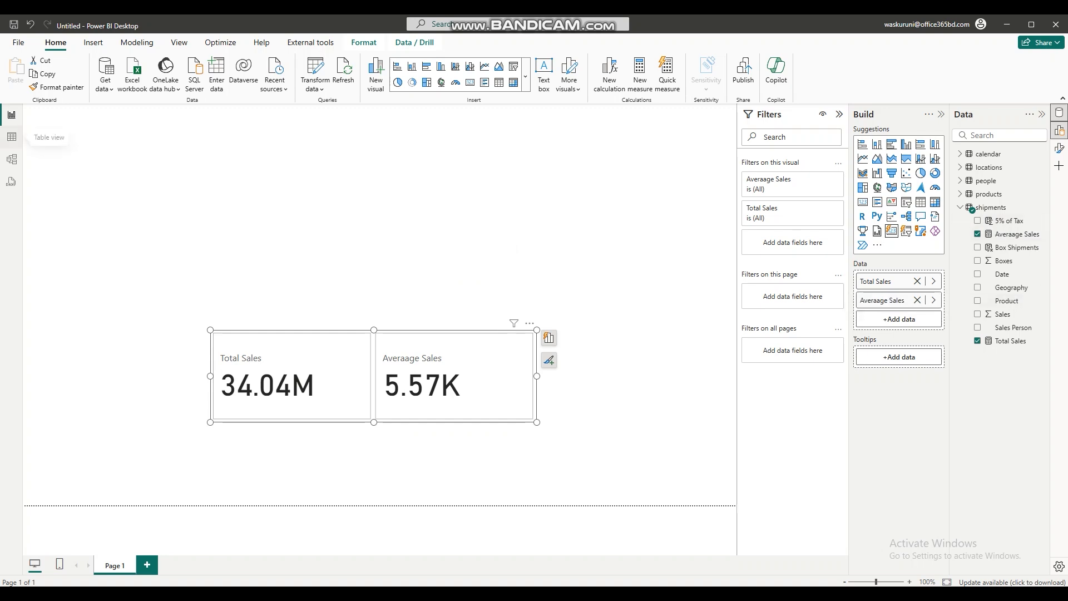
- In the table view, start a new shipments column named Cost that uses the RELATED function
click(11, 137)
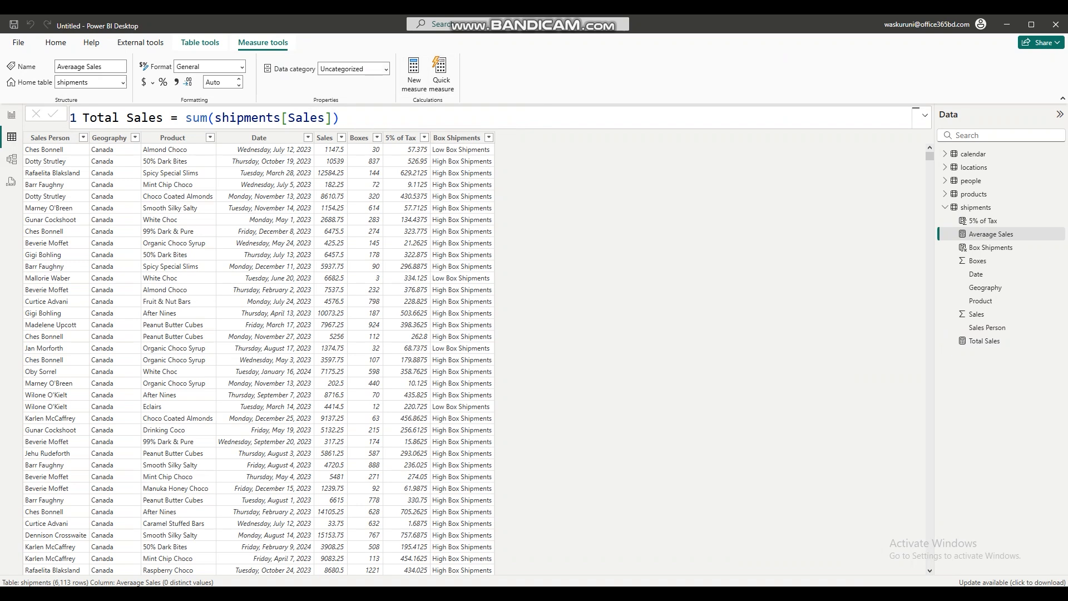
click(457, 138)
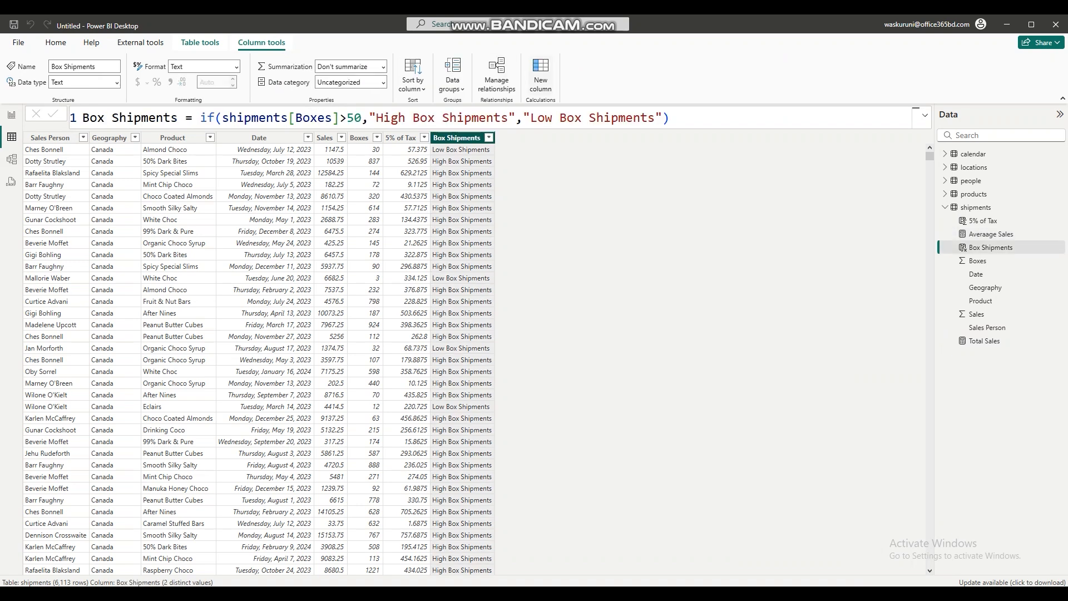
click(540, 75)
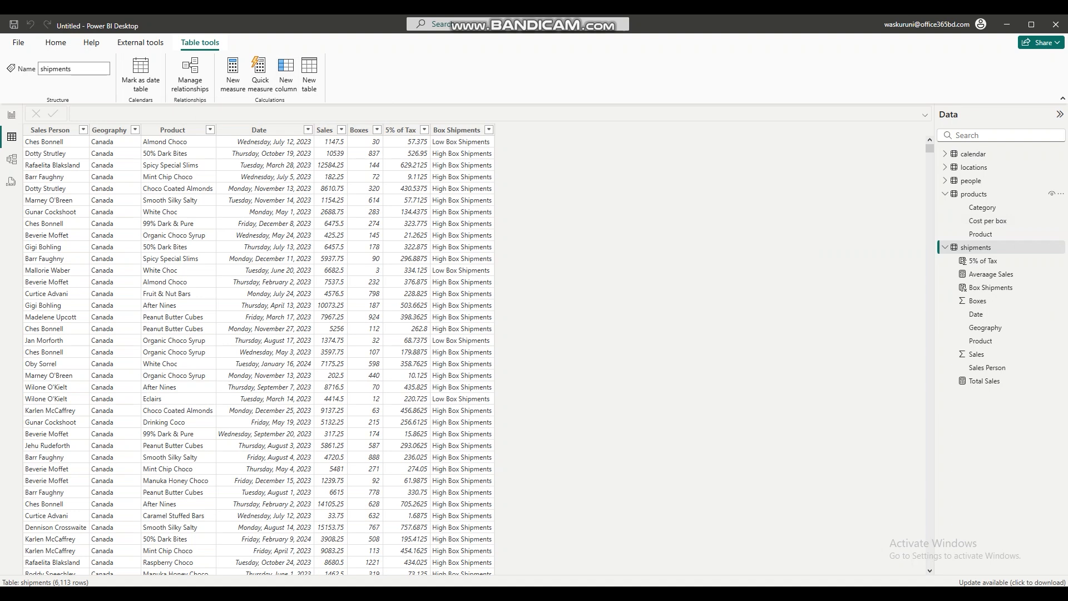
click(286, 74)
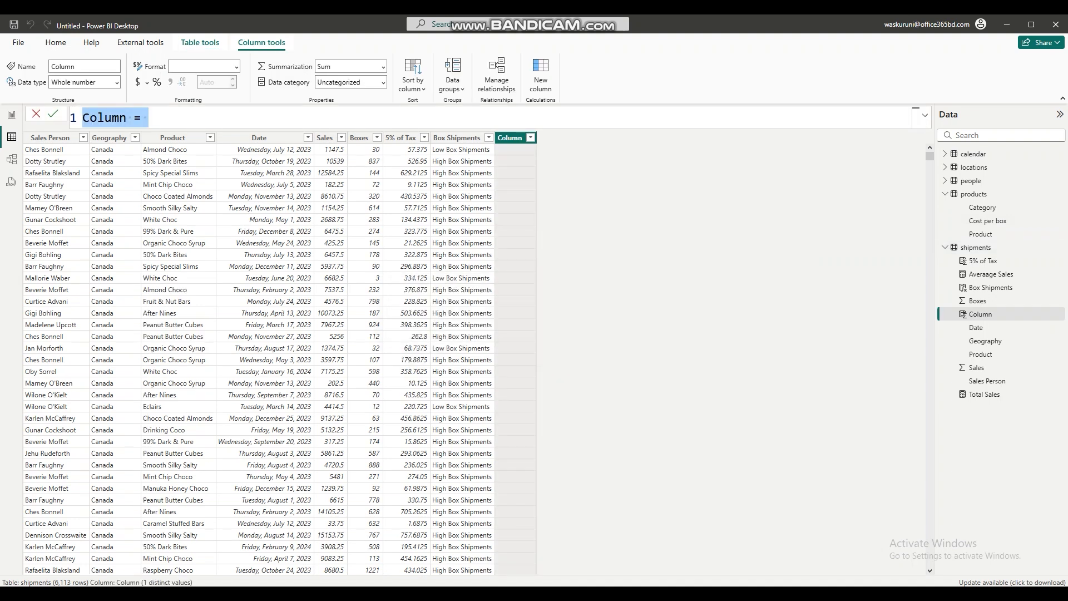
text(Relate)
key(BackSpace)
key(BackSpace)
key(BackSpace)
key(BackSpace)
key(BackSpace)
key(BackSpace)
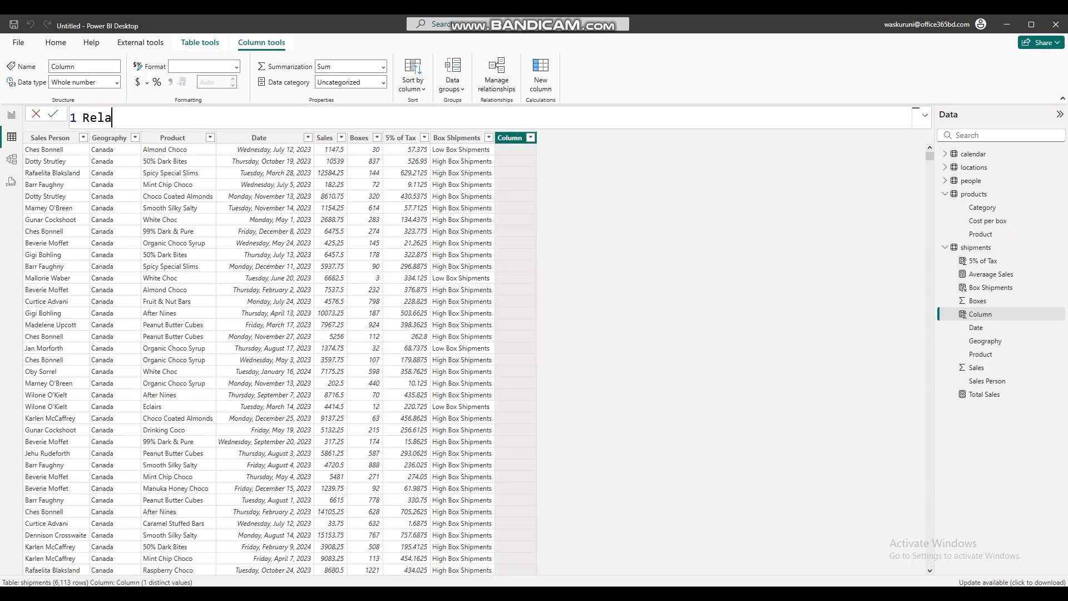
text(Cost = related()
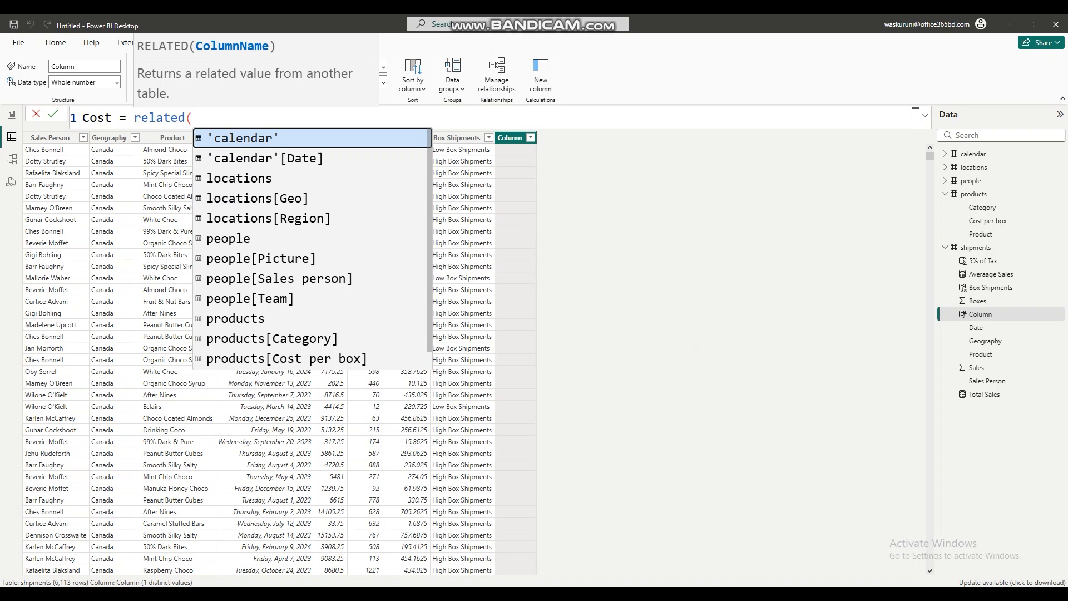
- Complete the Cost column formula as related(products[Cost per box])*shipments[Boxes]
text(pr)
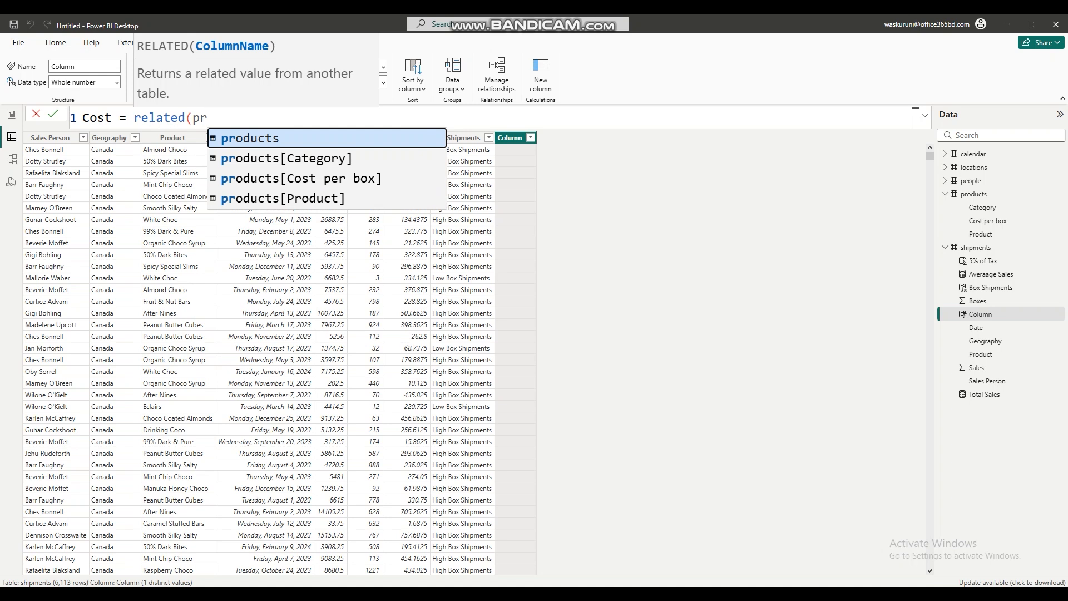
key(Down)
key(Down)
key(Tab)
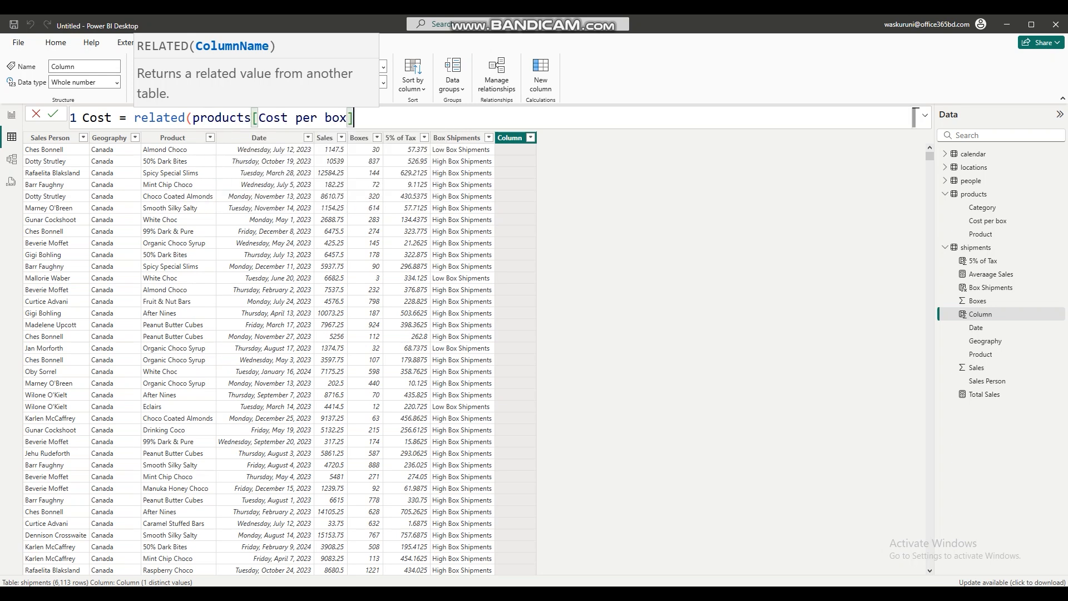
text())
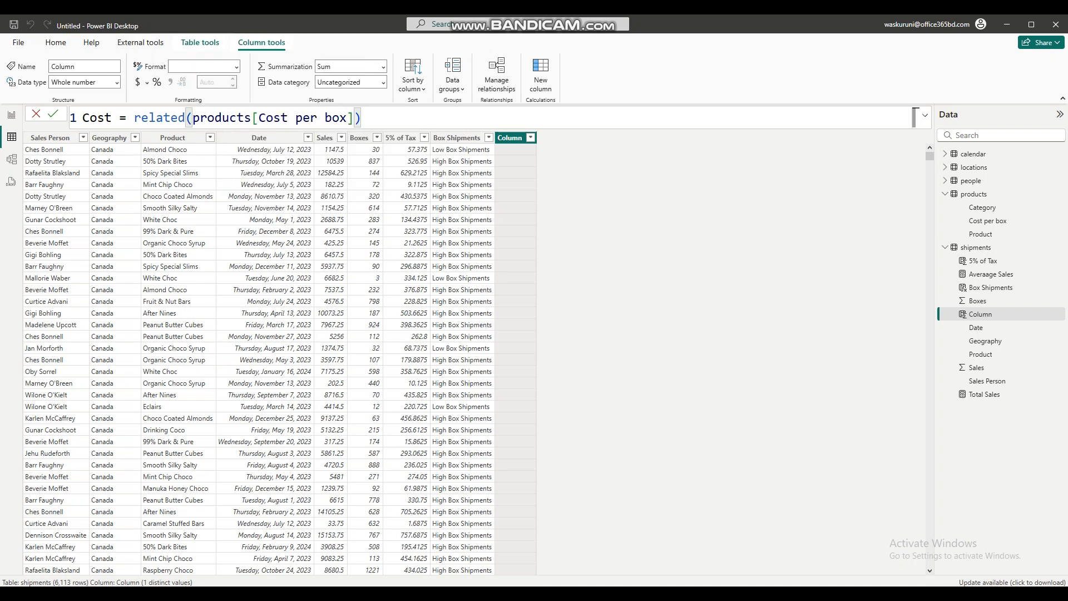
text(*)
text(box)
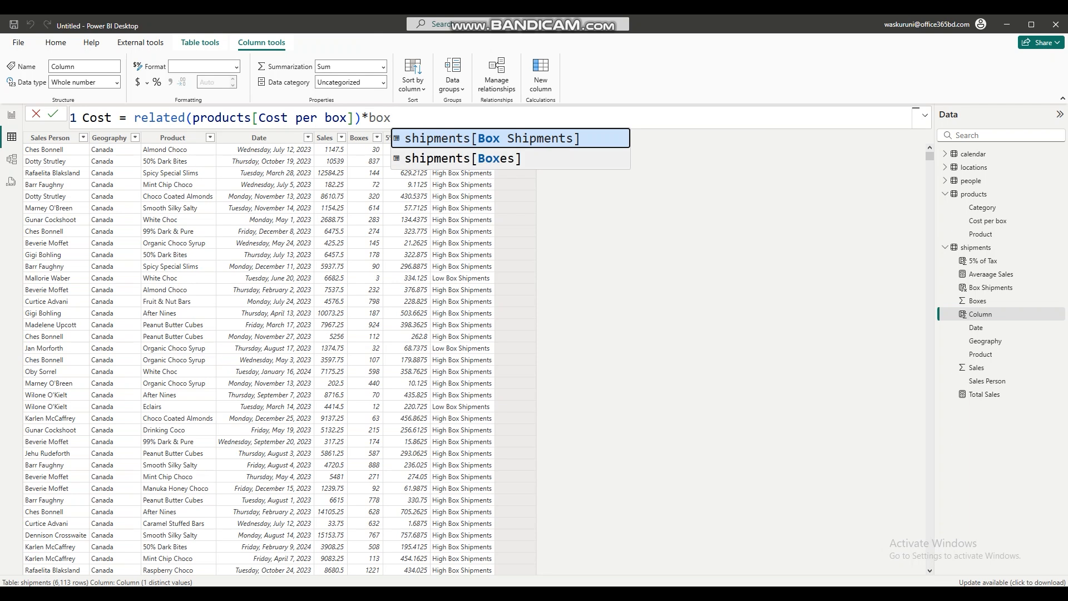
key(Down)
key(Tab)
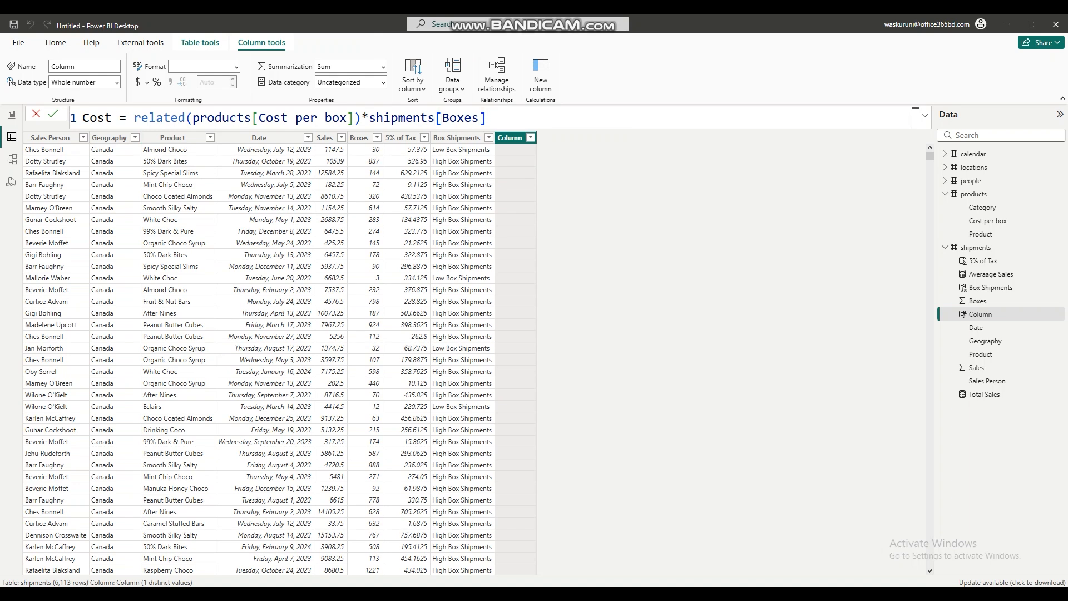
key(Return)
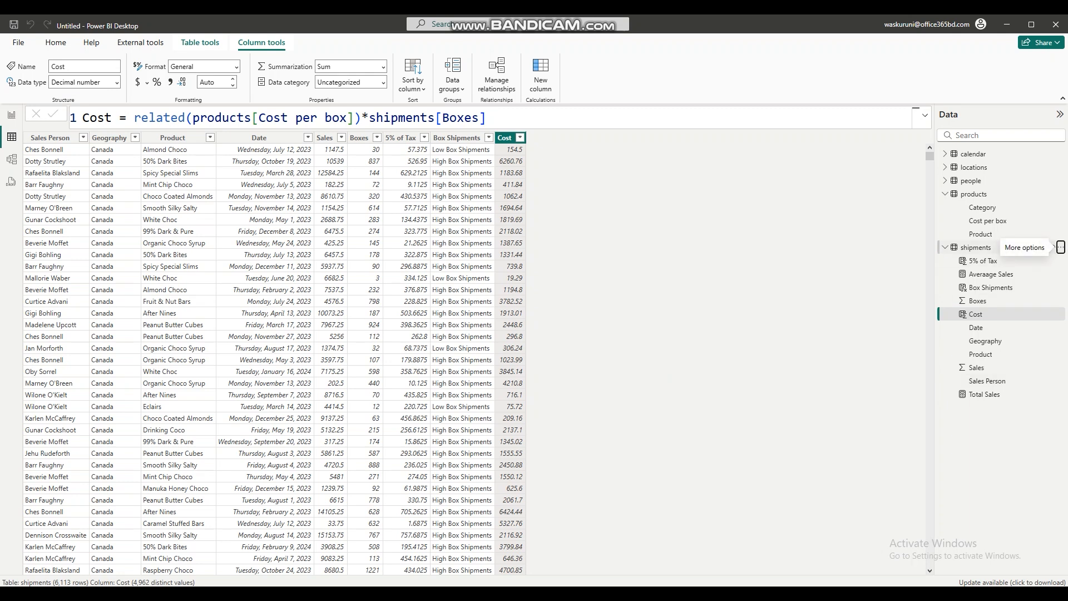
- Start a new measure in the shipments table named Total Costs
click(1060, 247)
click(998, 254)
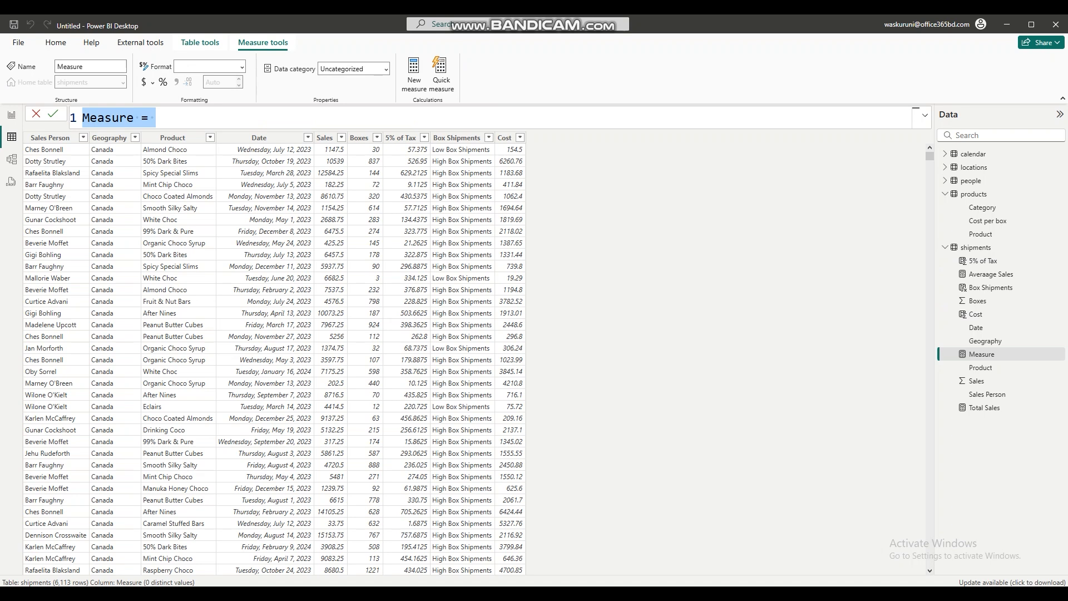
text(Total c)
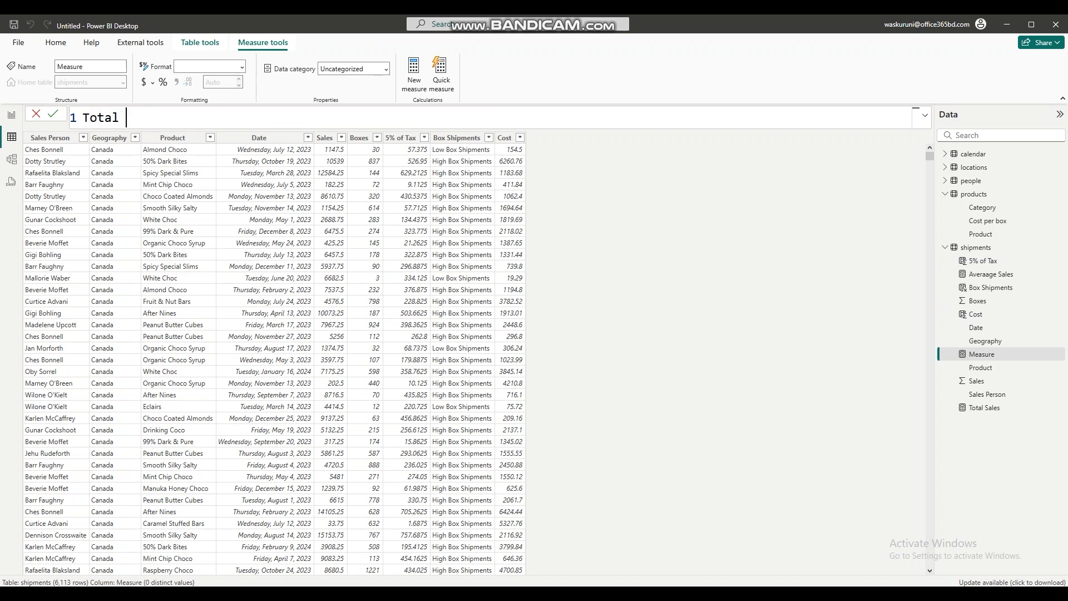
key(BackSpace)
text(os)
key(BackSpace)
key(BackSpace)
key(BackSpace)
key(BackSpace)
text(Costs = c)
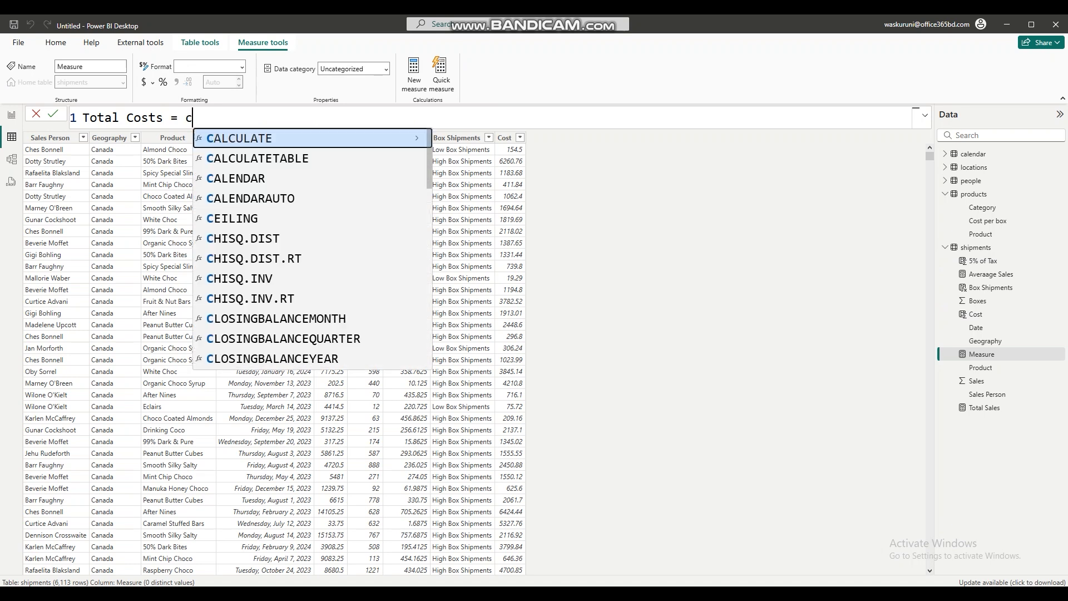
- Define the Total Costs measure with the formula sum(shipments[Cost])
key(BackSpace)
text(sum()
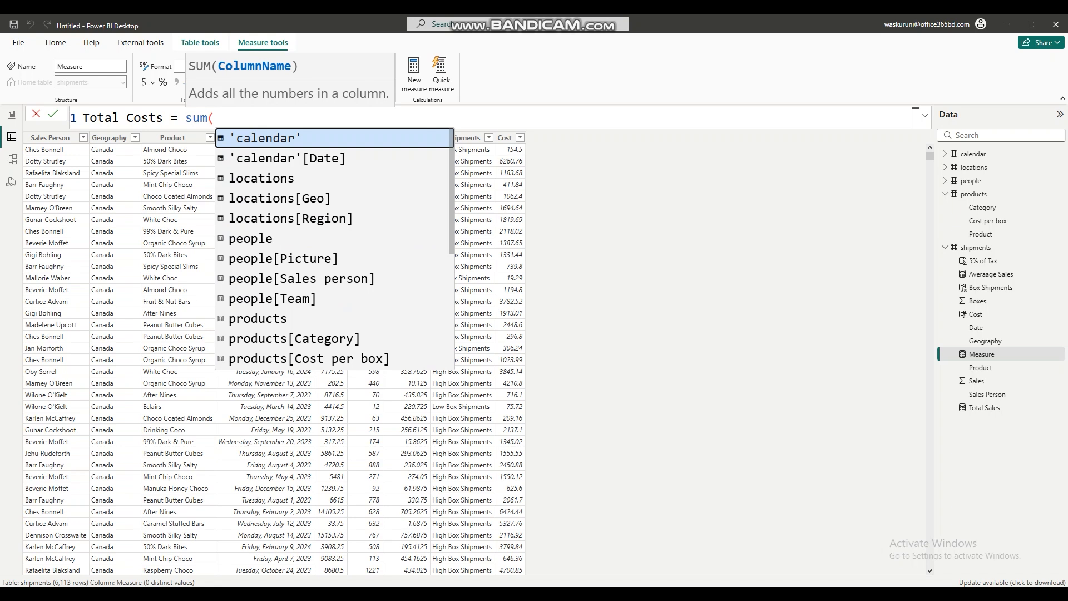
text(cost)
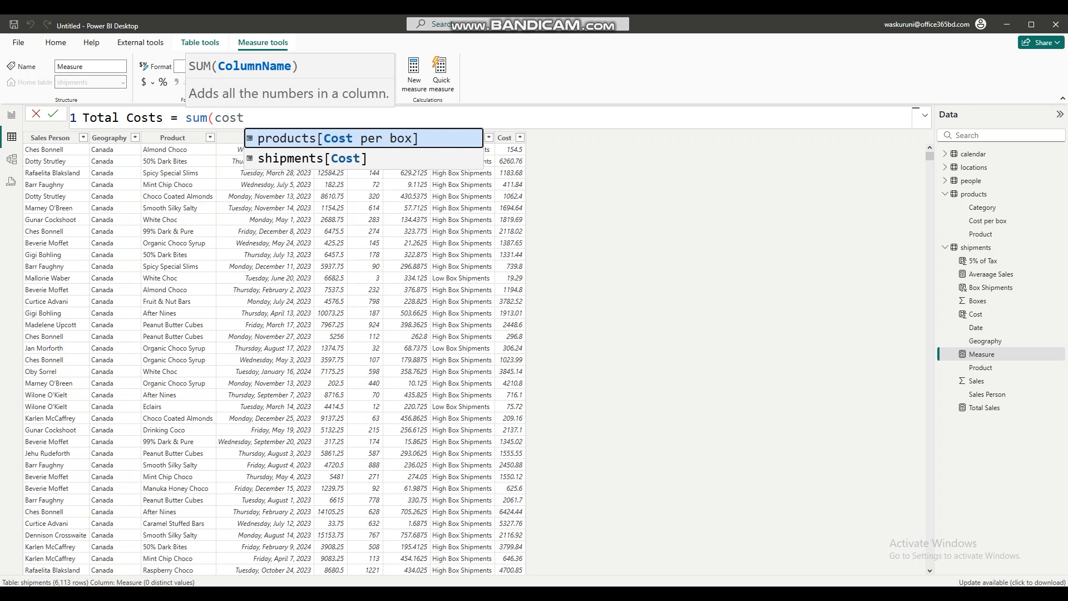
key(Down)
key(Tab)
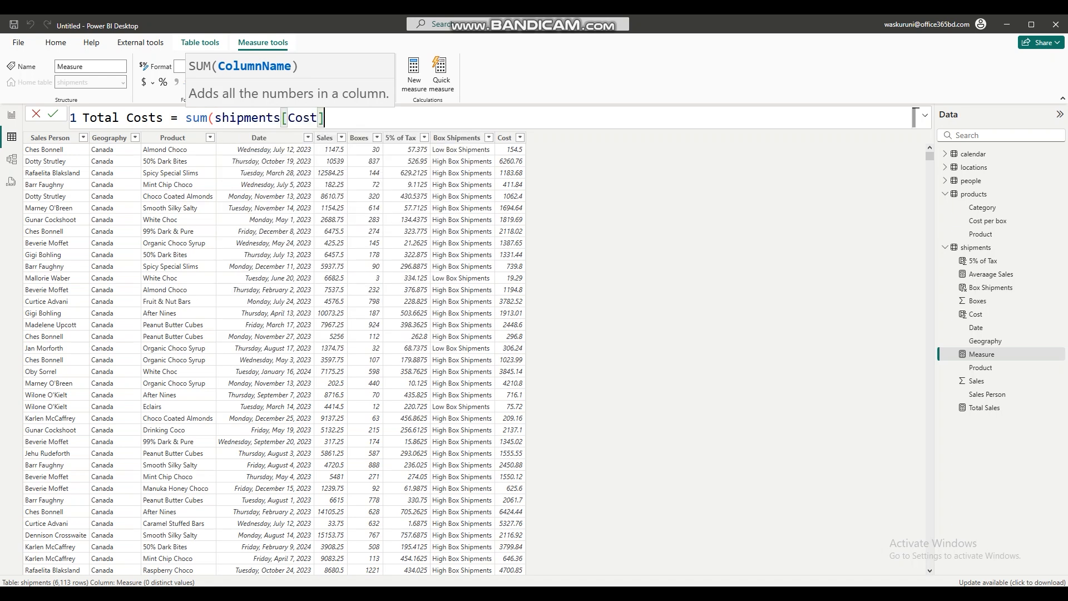
text())
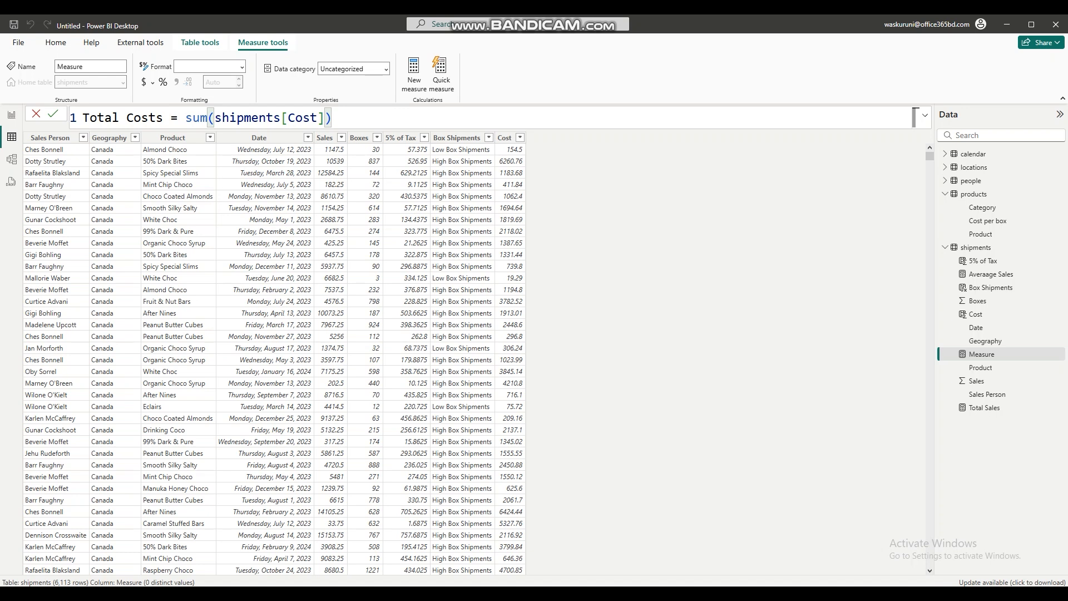
key(Return)
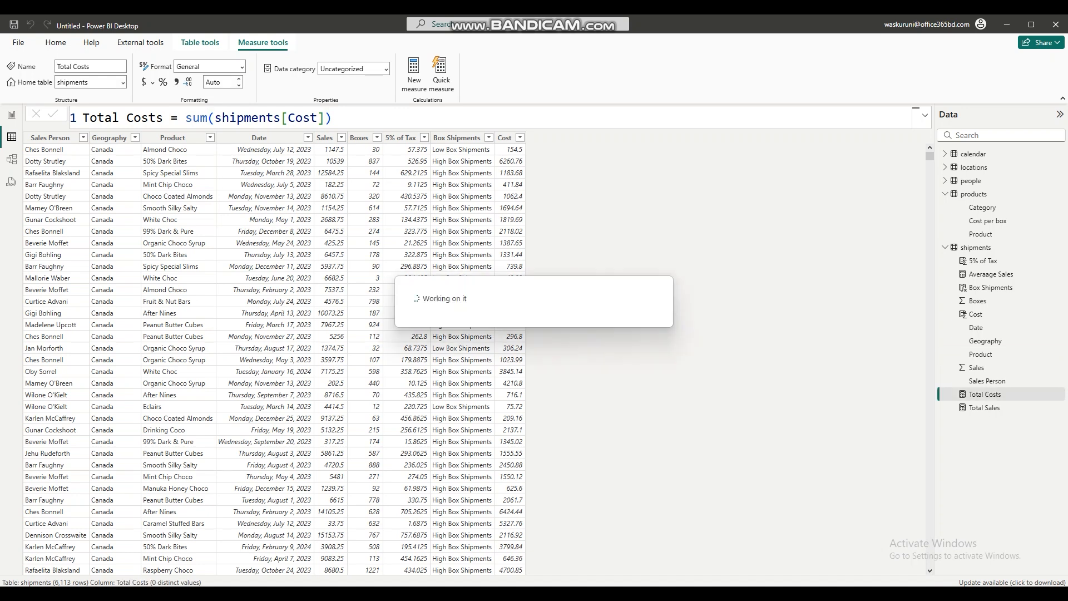
- In the report view, add a new card visual showing the Total Costs measure
click(12, 115)
click(629, 267)
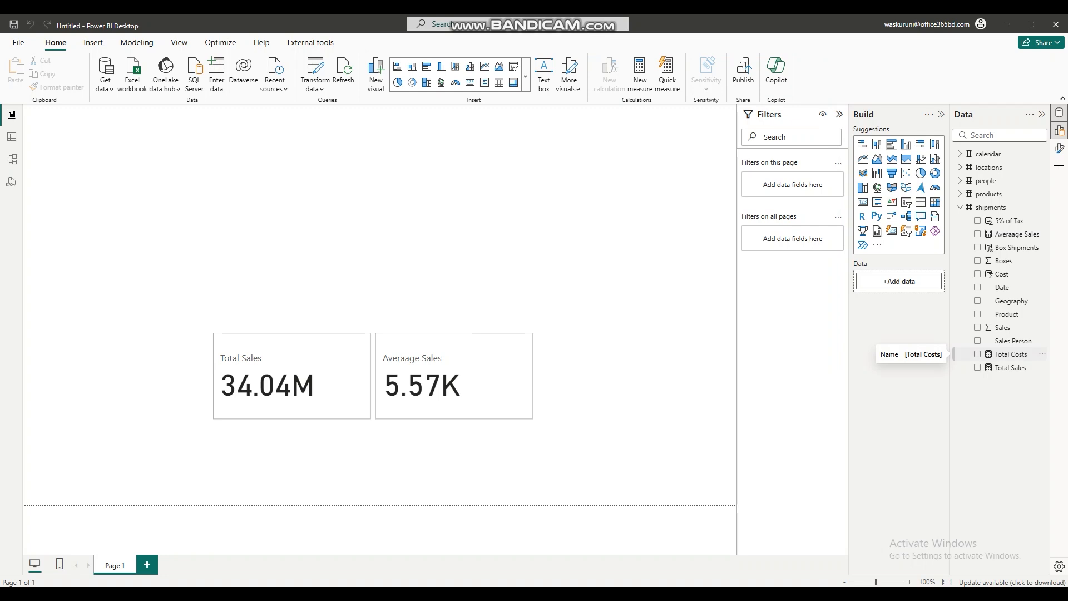
click(1010, 354)
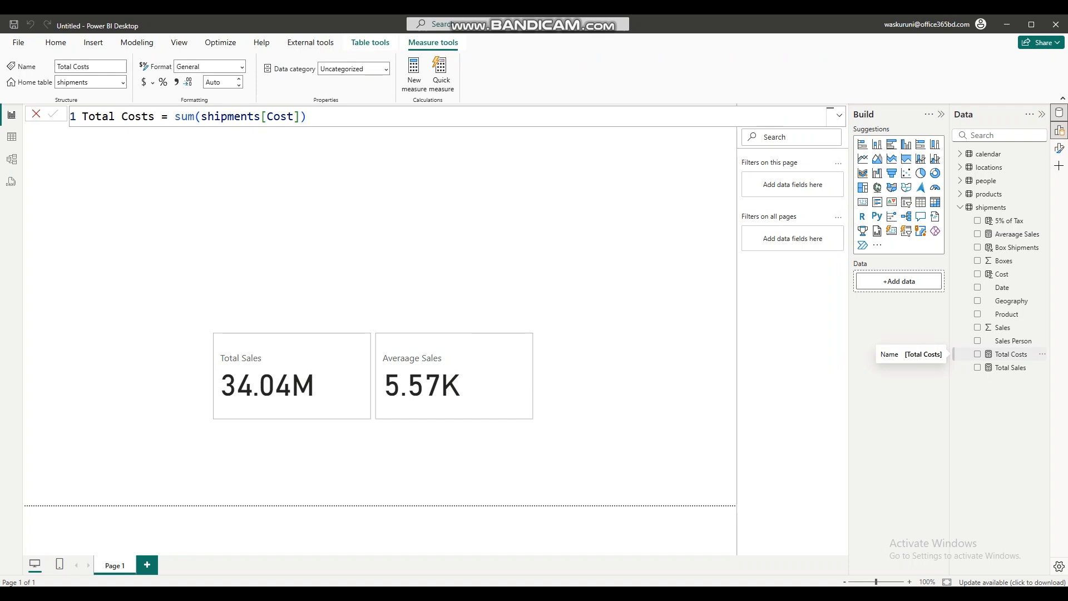
click(978, 353)
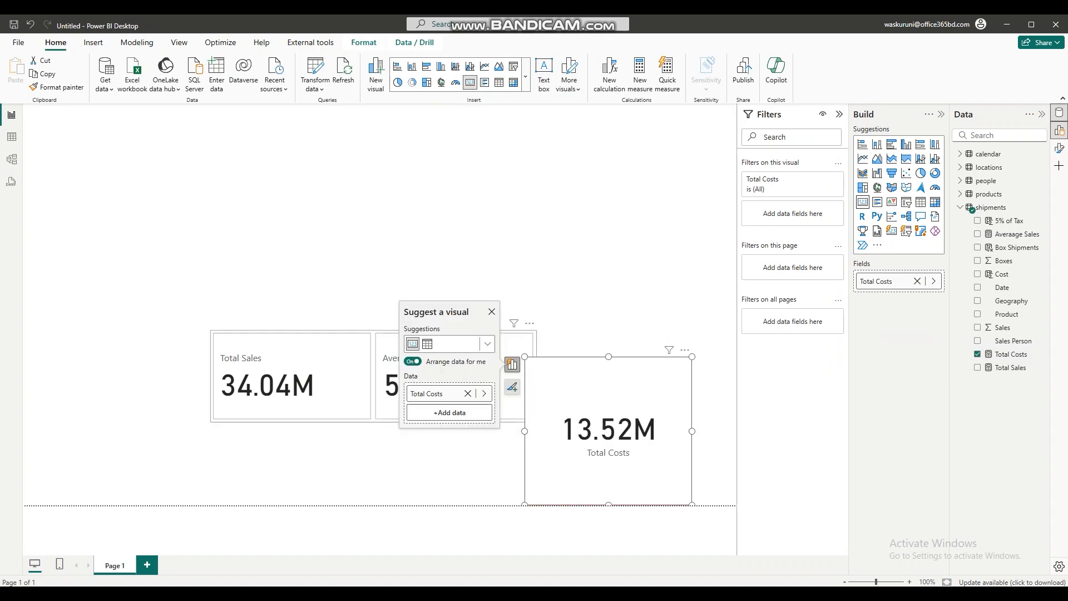
- Move the sales card down, then shrink the Total Costs card and align it directly beside the sales card
drag(328, 356, 344, 417)
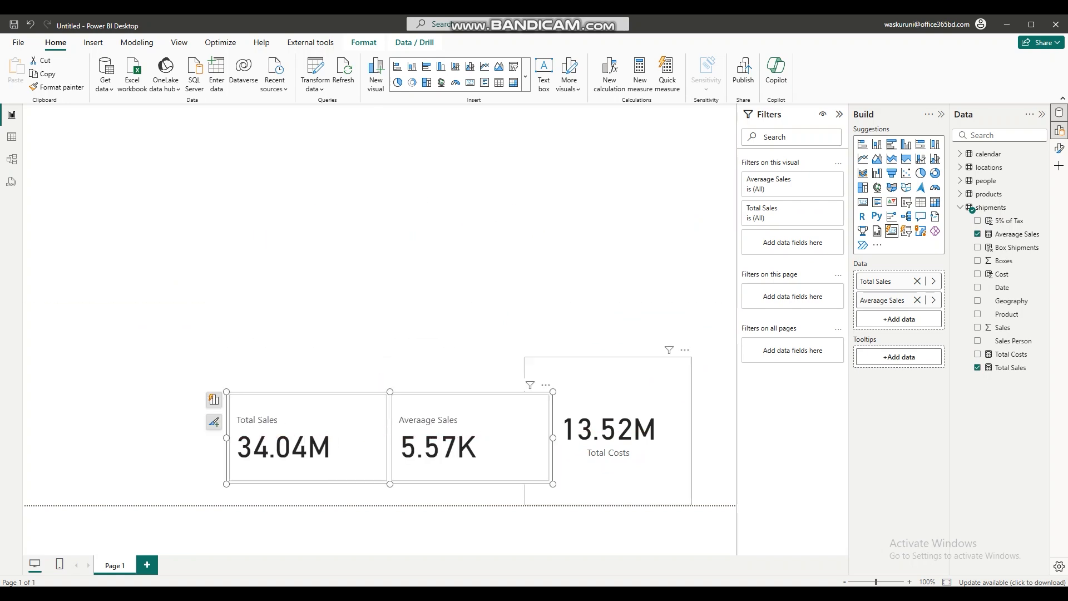
click(609, 432)
drag(692, 357, 688, 421)
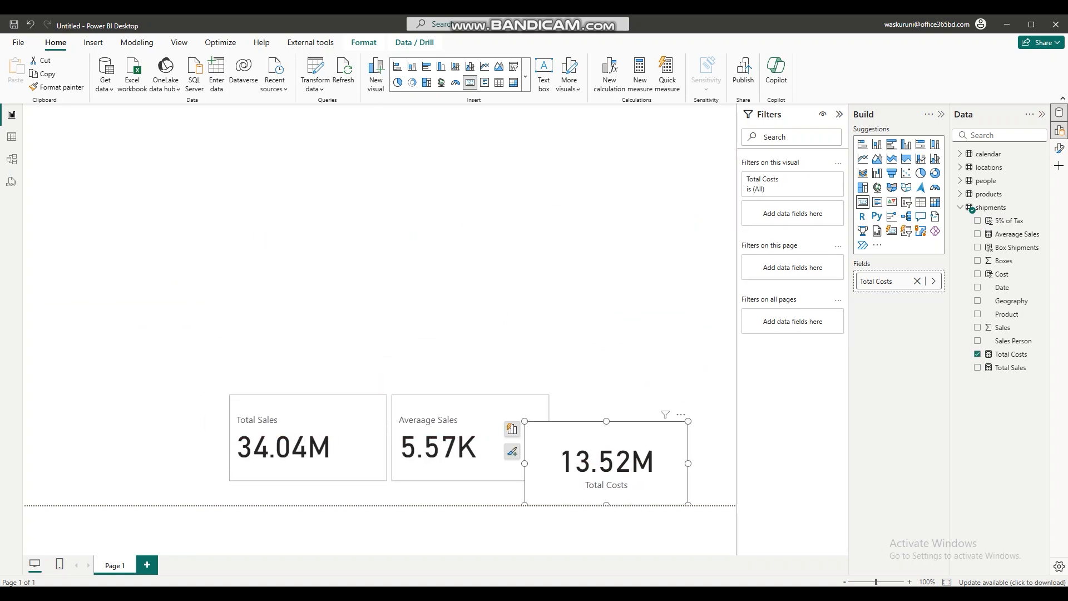
drag(607, 454, 635, 428)
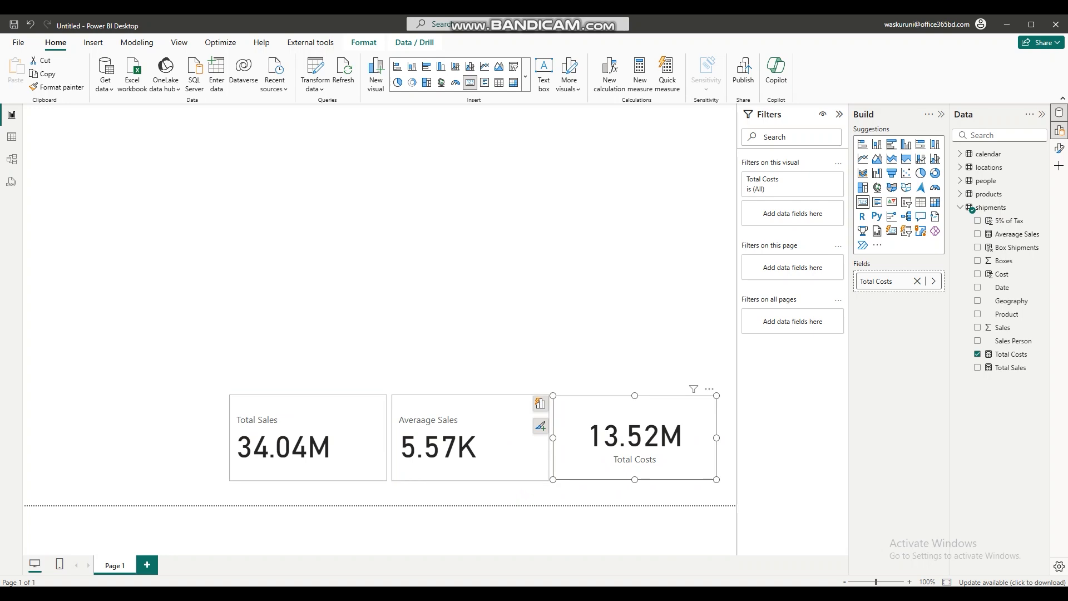
key(alt+Tab)
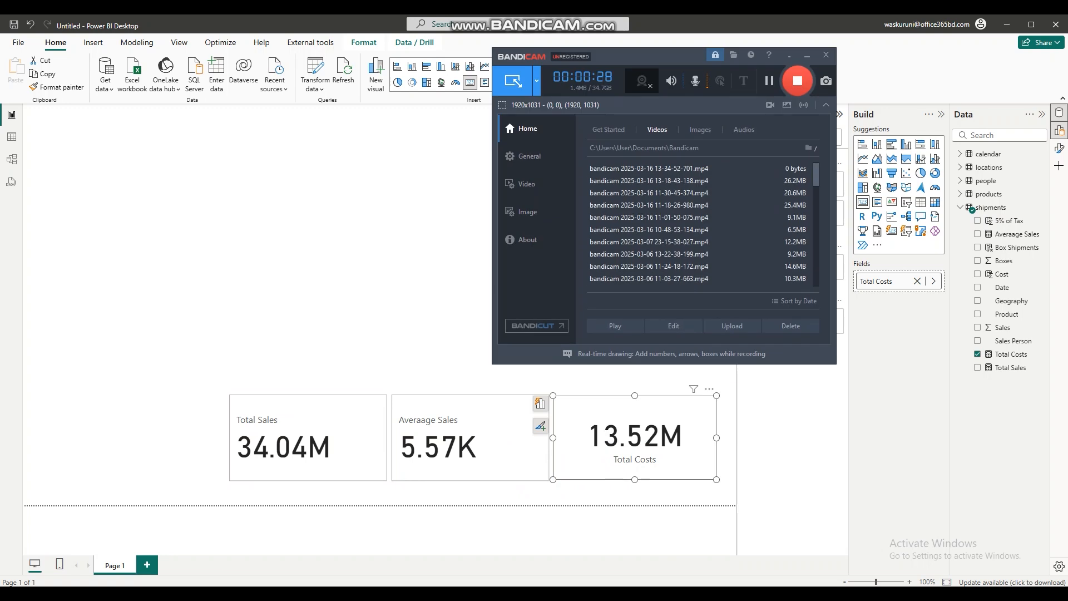
click(806, 56)
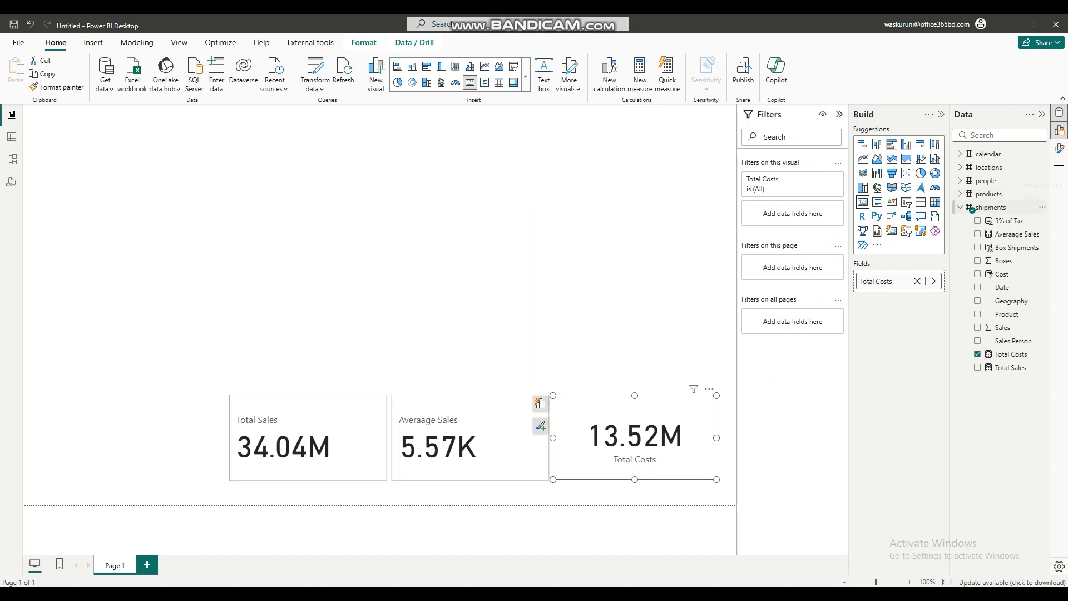
- Create a measure in the shipments table named Profit with the formula [Total Sales]-[Total Costs]
right_click(972, 209)
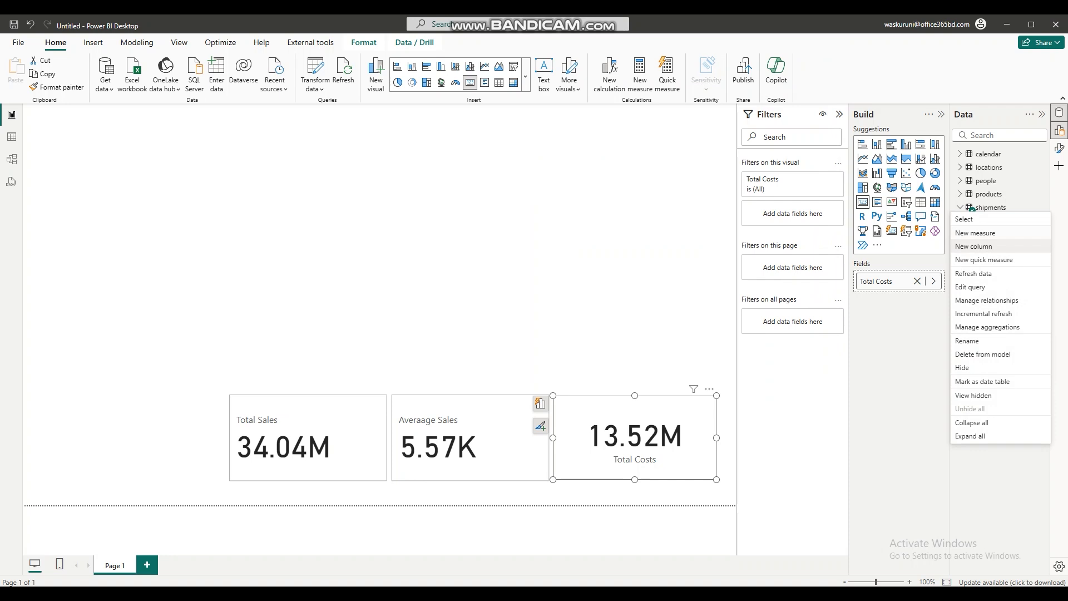
click(979, 233)
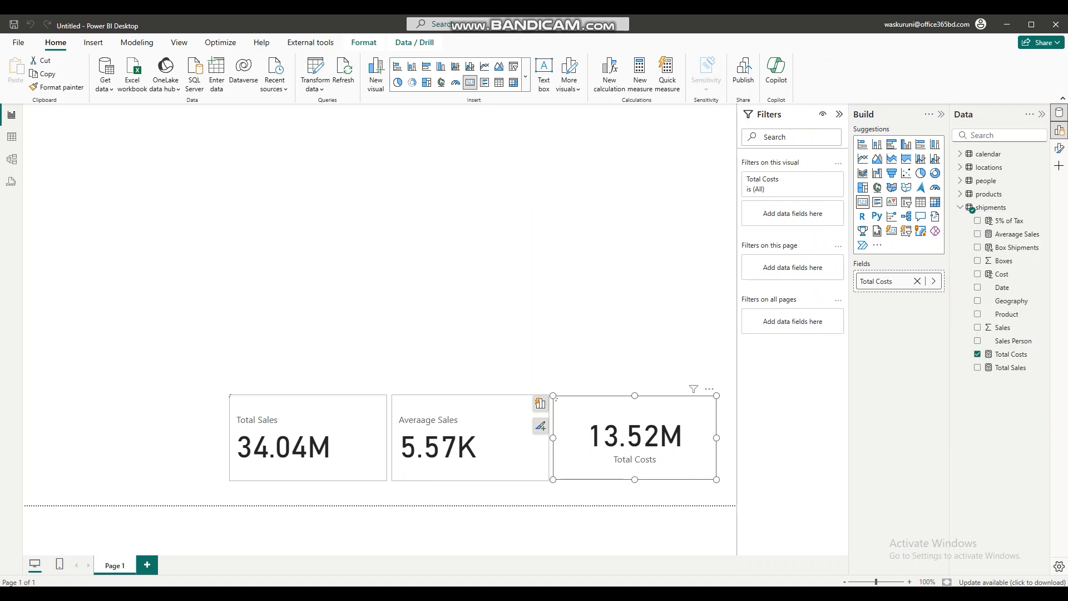
text(P)
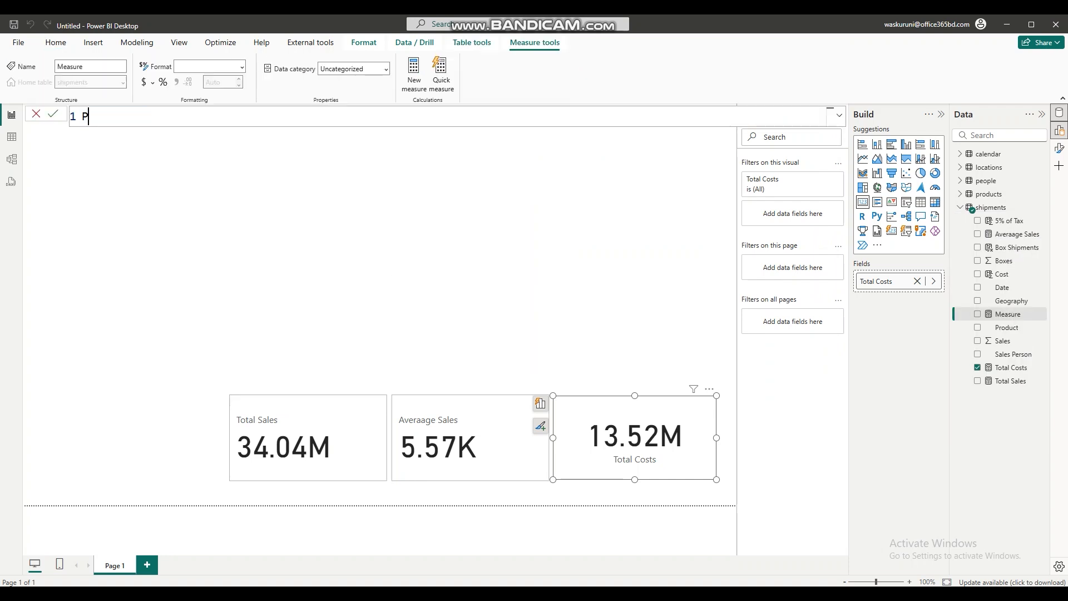
text(rofit =Top)
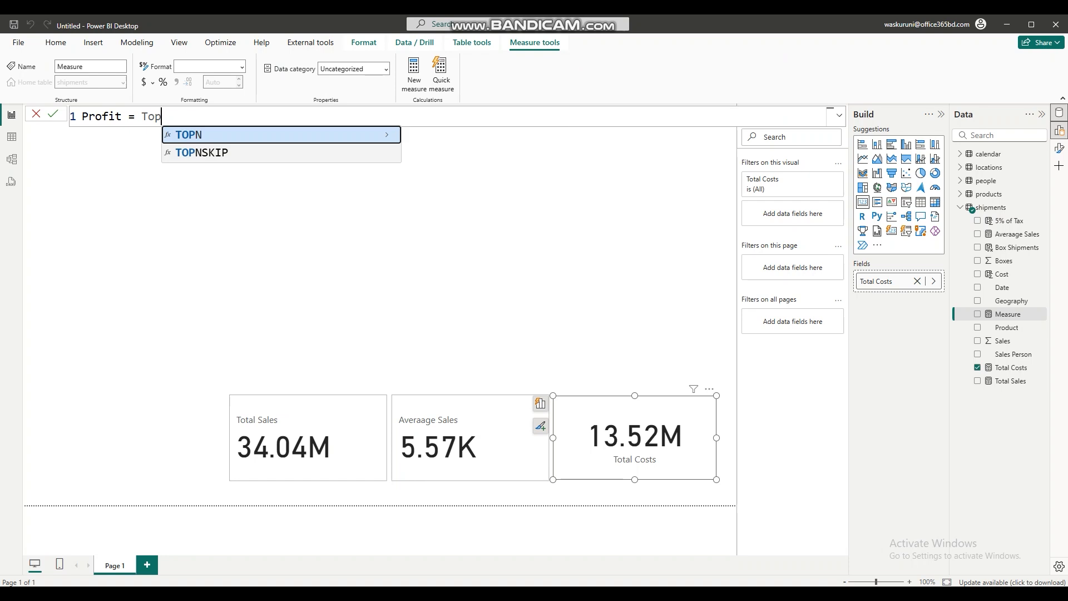
key(BackSpace)
text(tal)
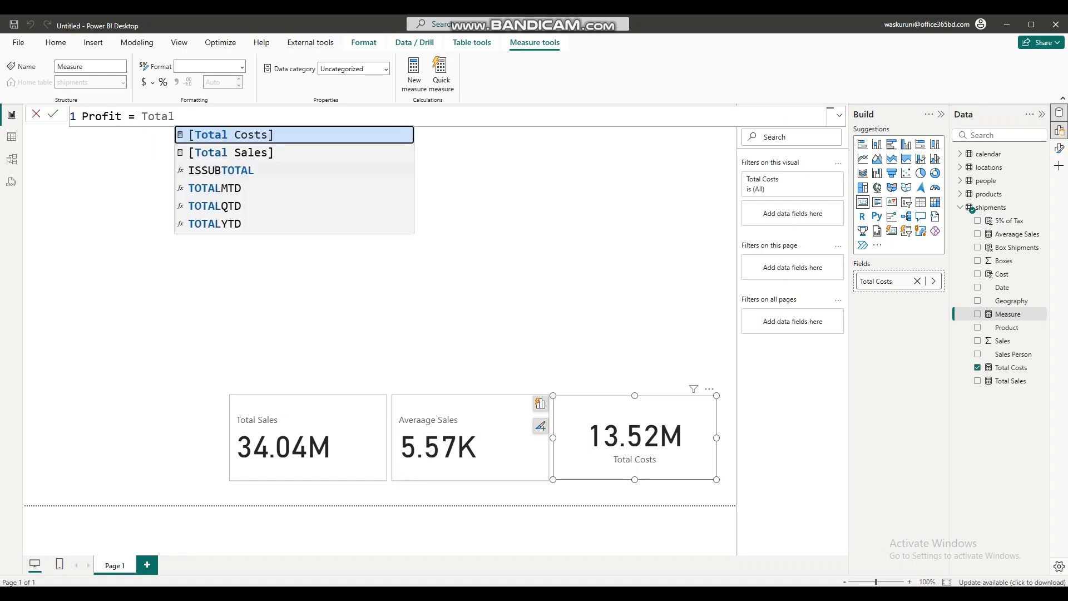
key(Down)
key(Tab)
text(-)
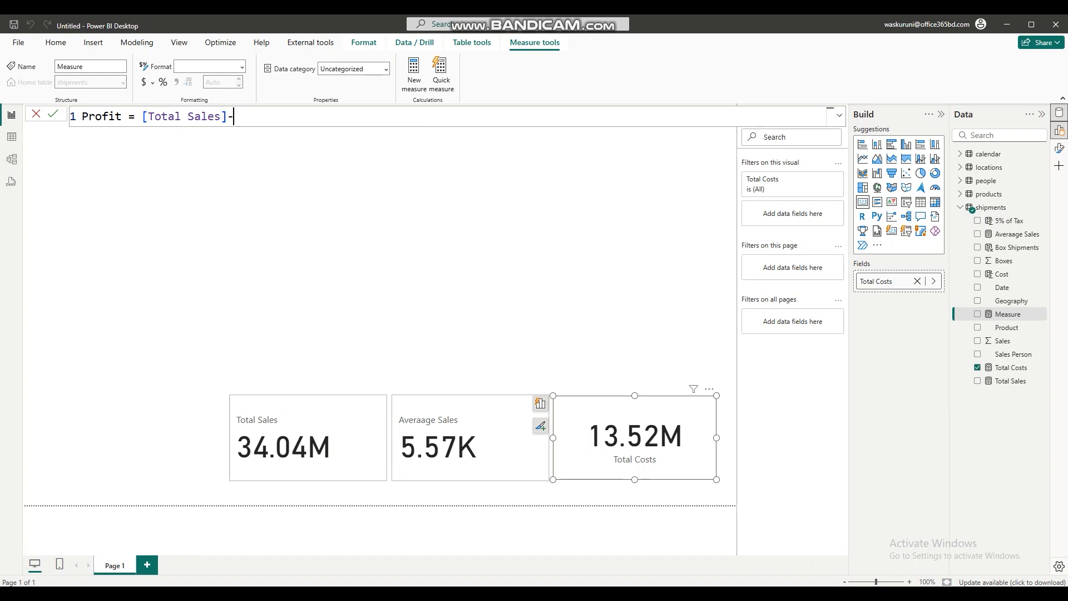
text(Tota)
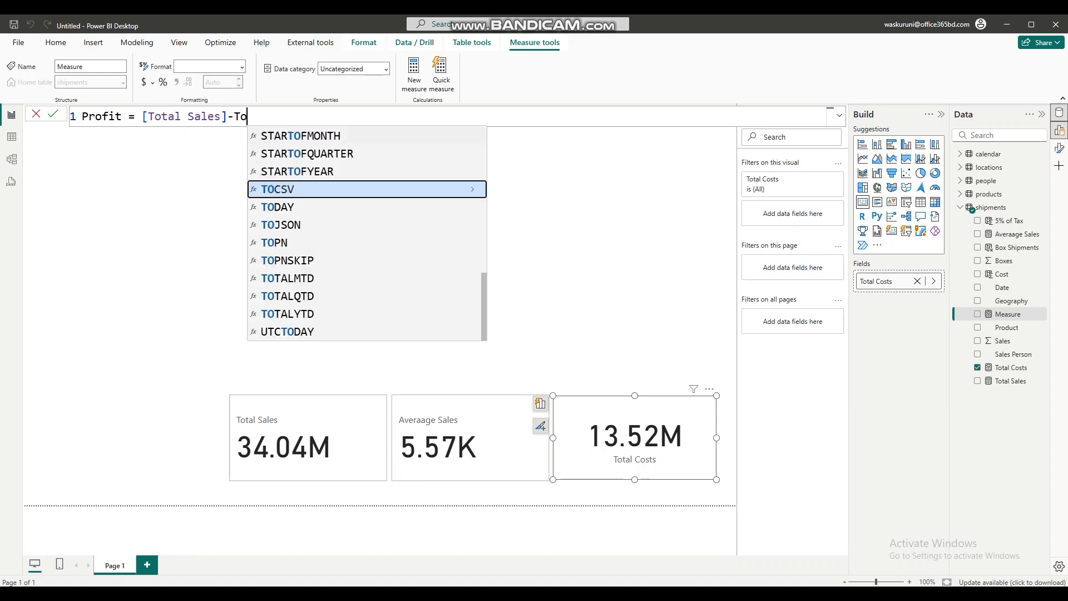
key(Tab)
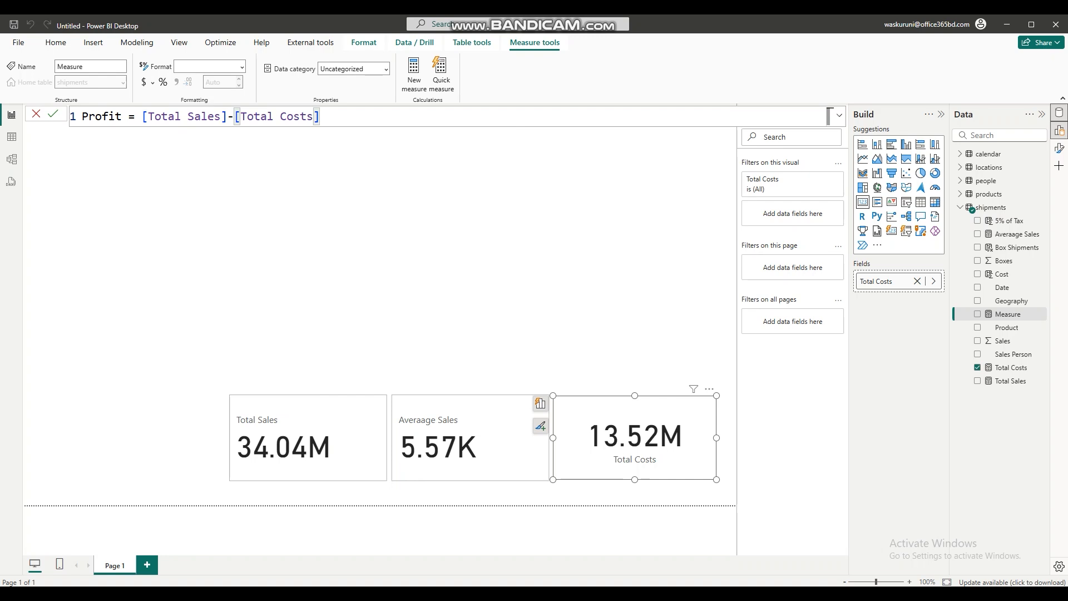
click(53, 115)
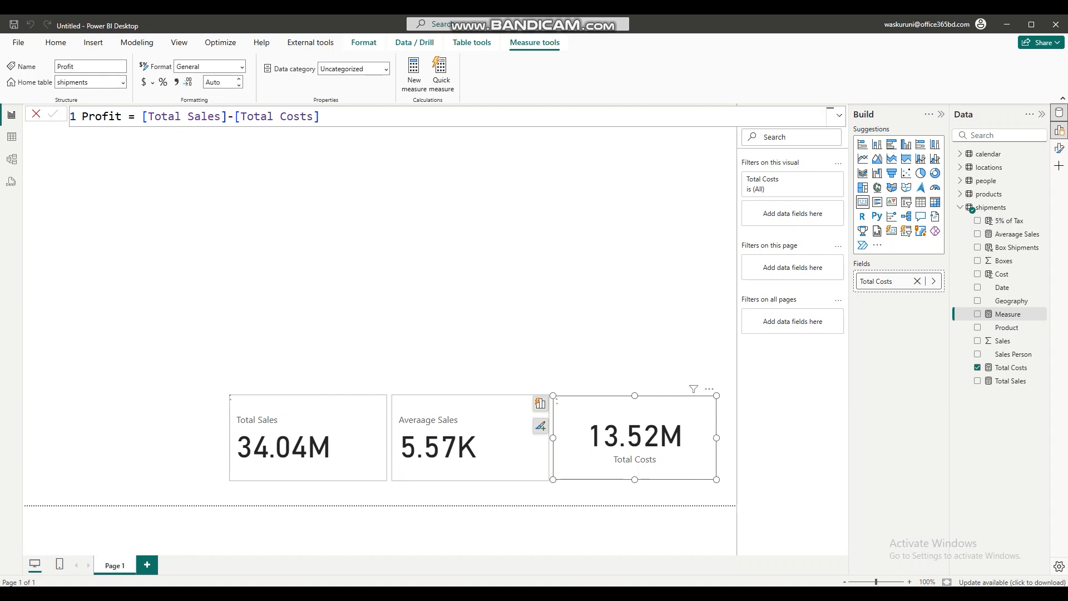
- Move both cards apart and higher on the page, and add the Profit measure to the sales card
drag(635, 437, 566, 331)
drag(472, 440, 312, 290)
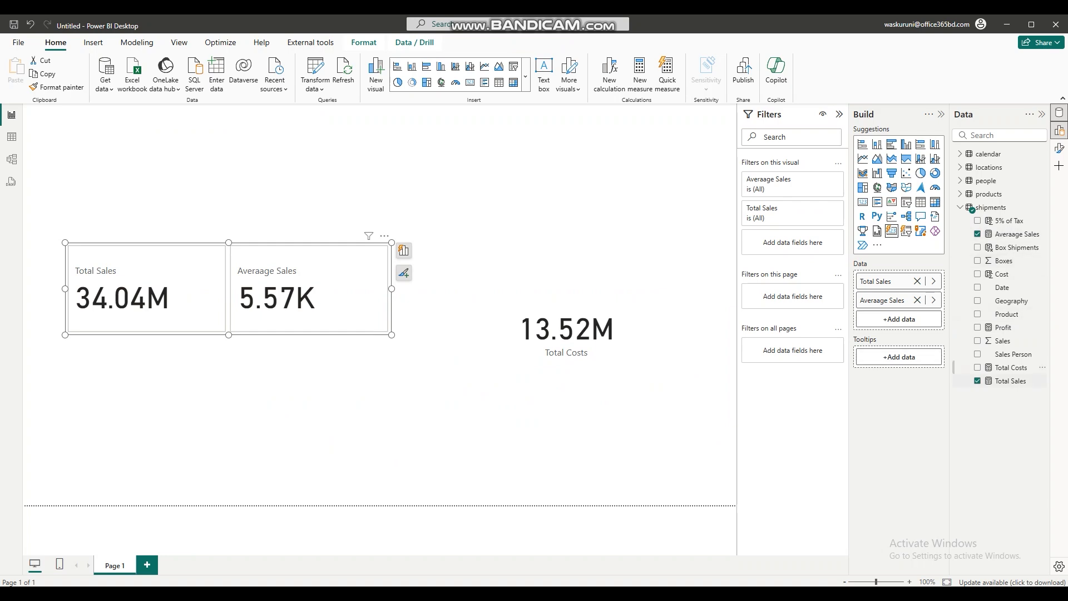
click(1003, 327)
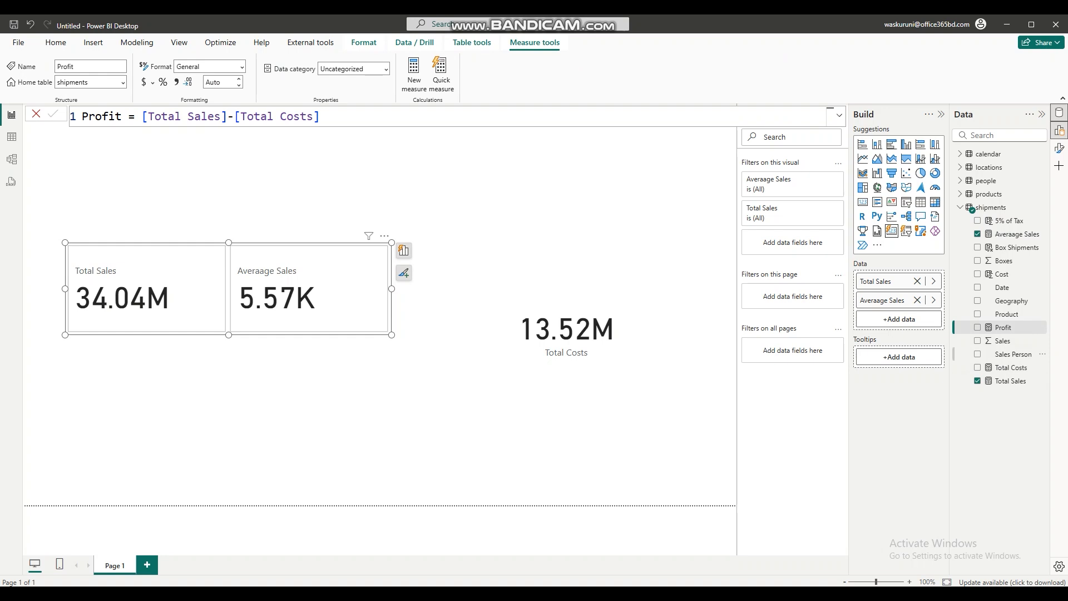
click(977, 327)
- Widen the sales card to fit its three values and move it clear of the Total Costs card
click(403, 251)
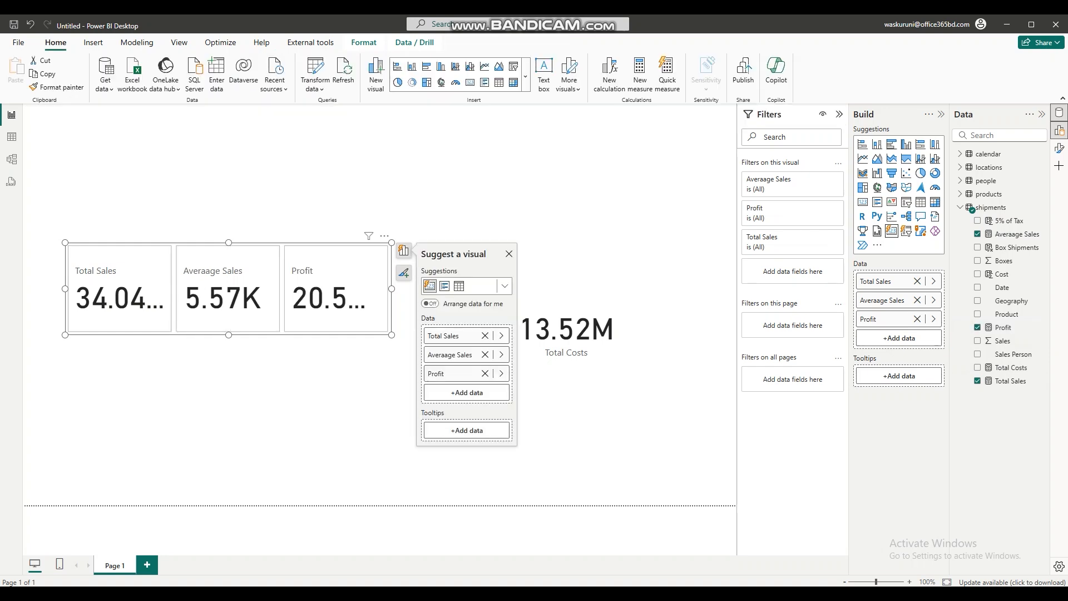
drag(392, 288, 549, 288)
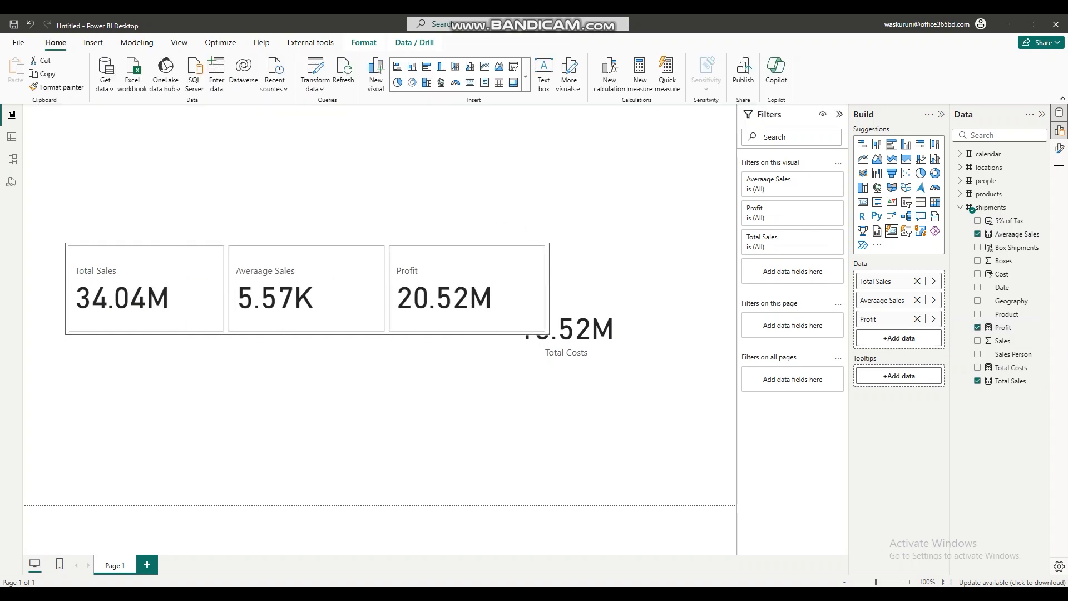
drag(356, 267, 314, 292)
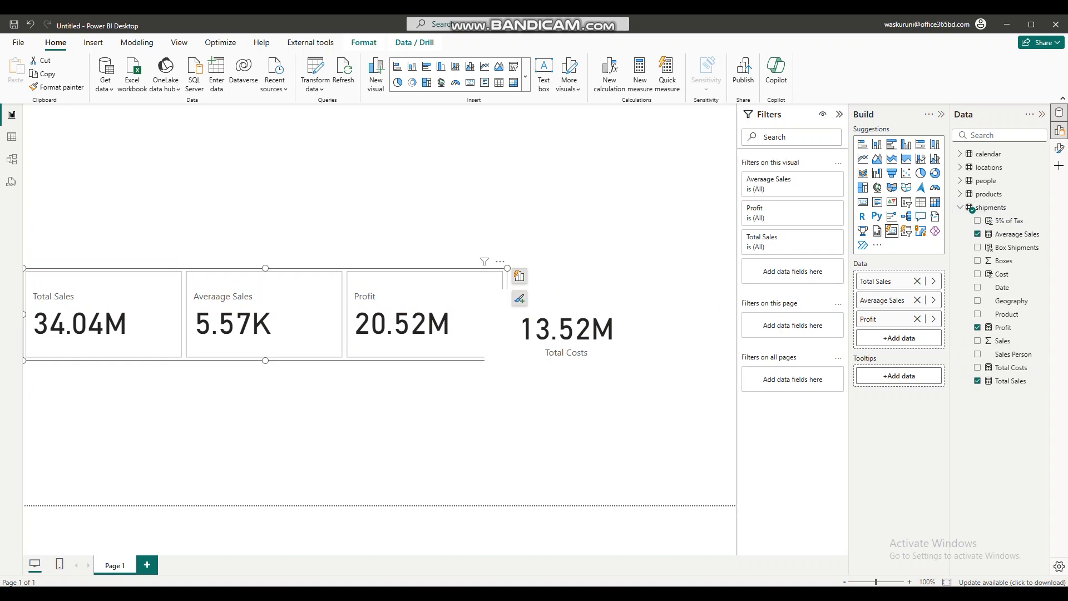
- Start another new measure in the shipments table
click(1042, 207)
key(Down)
key(Return)
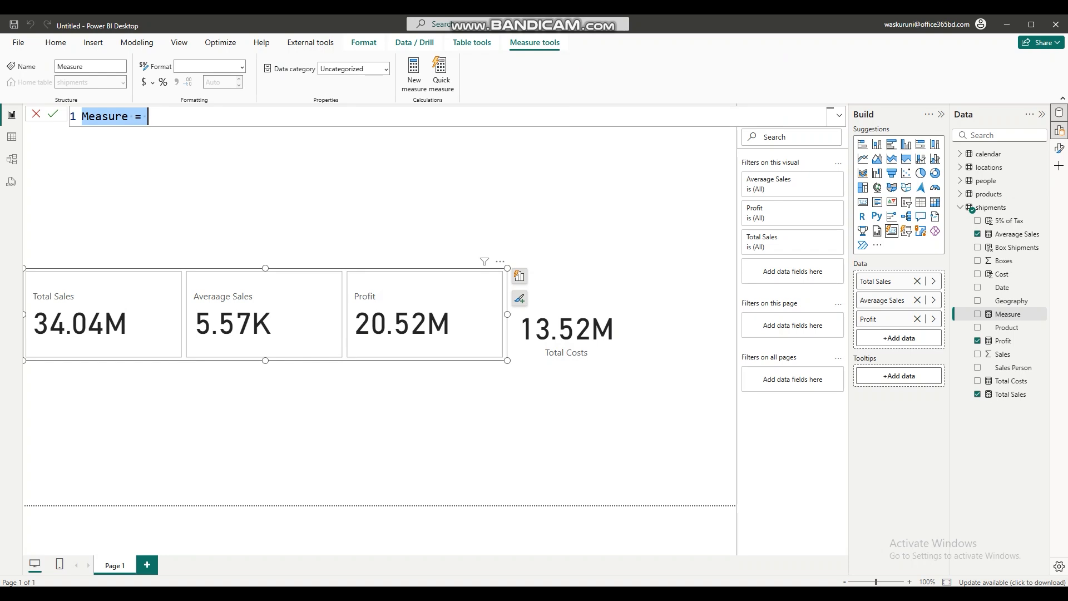
text(Profit )
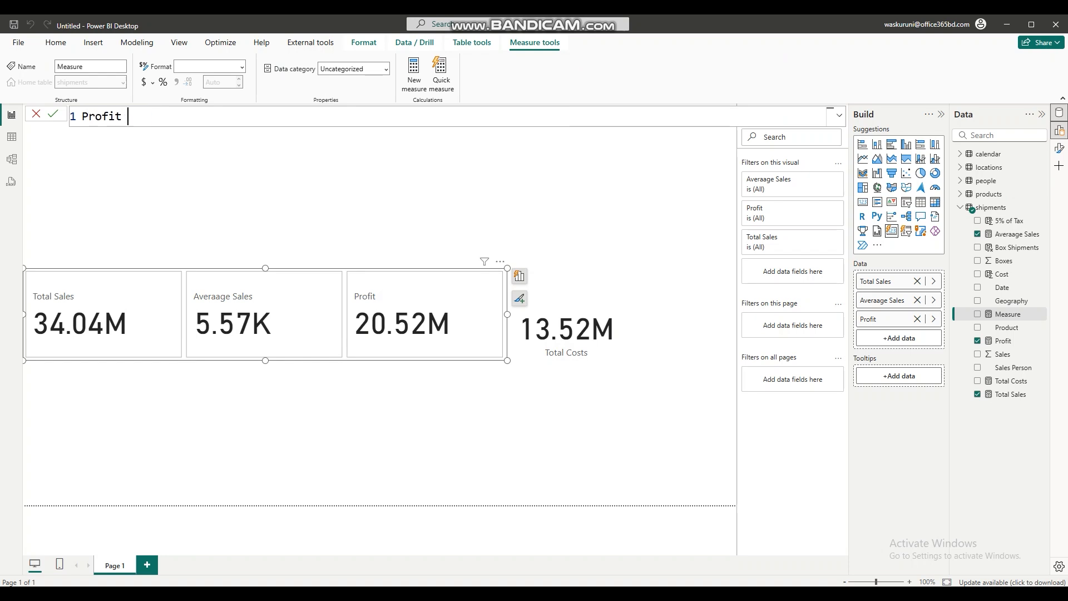
text(% =)
text(di)
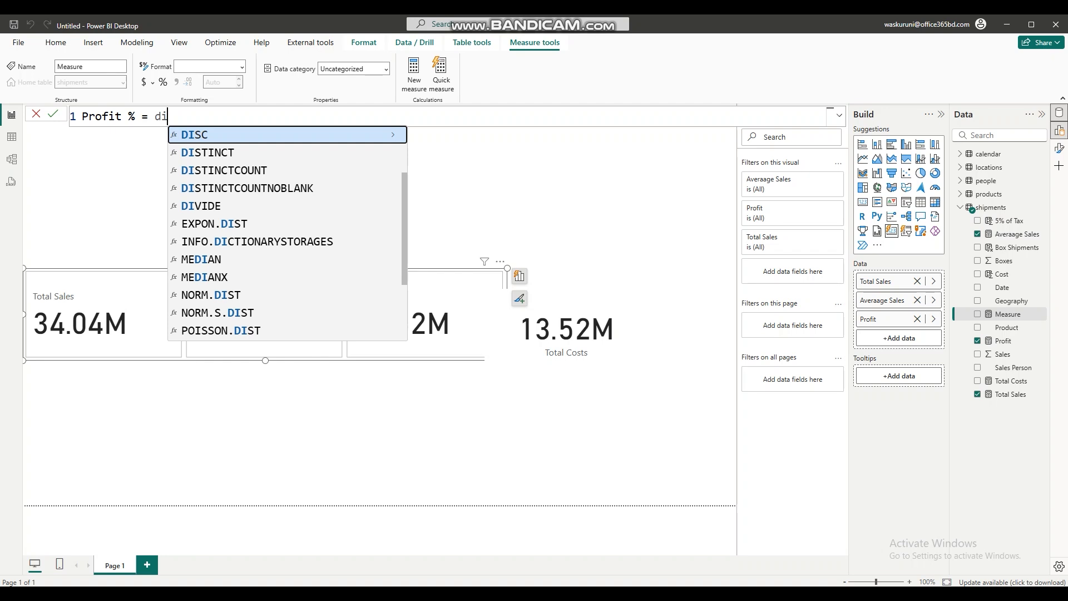
key(ctrl+a)
key(BackSpace)
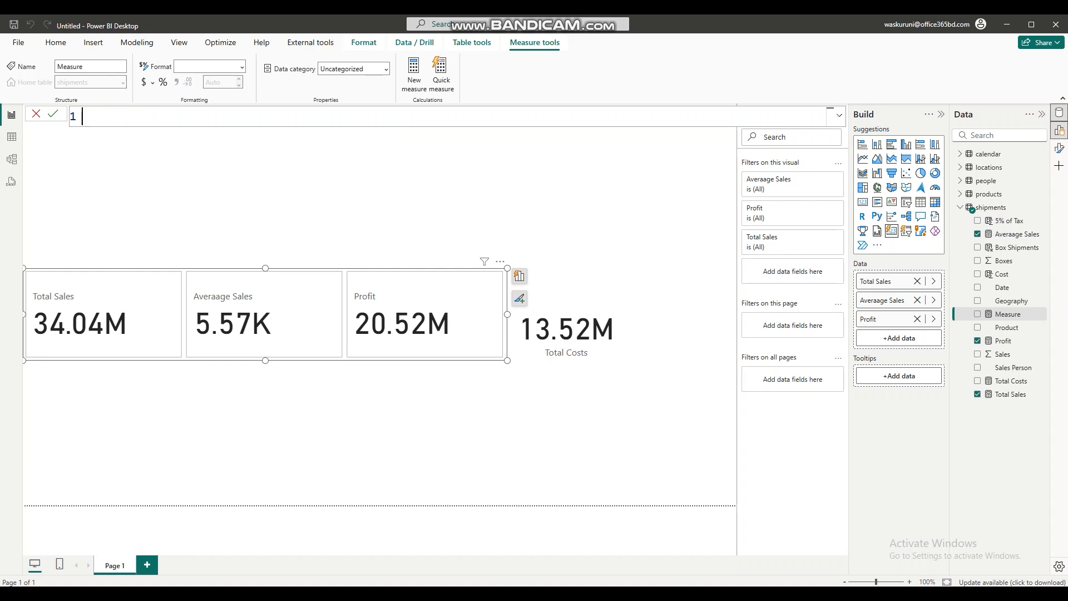
text(=)
text(P)
key(BackSpace)
key(BackSpace)
text(P{)
key(BackSpace)
key(BackSpace)
- Name the measure Profit % and begin its formula with the Divide function, using [Profit] as the numerator
text(Profit % = Divvvi)
key(BackSpace)
key(BackSpace)
key(BackSpace)
text(ide)
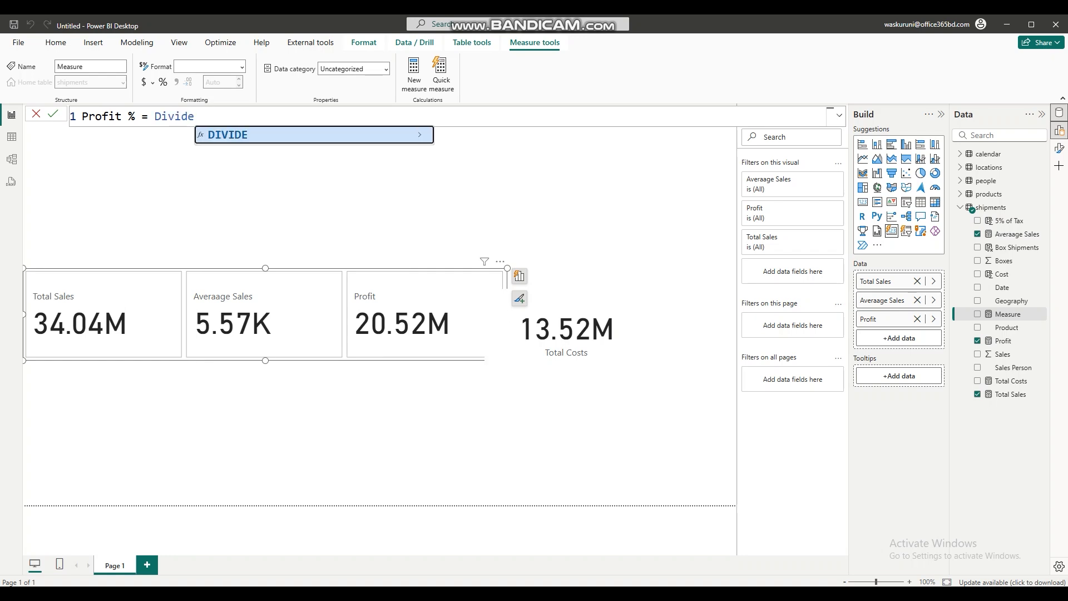
text(()
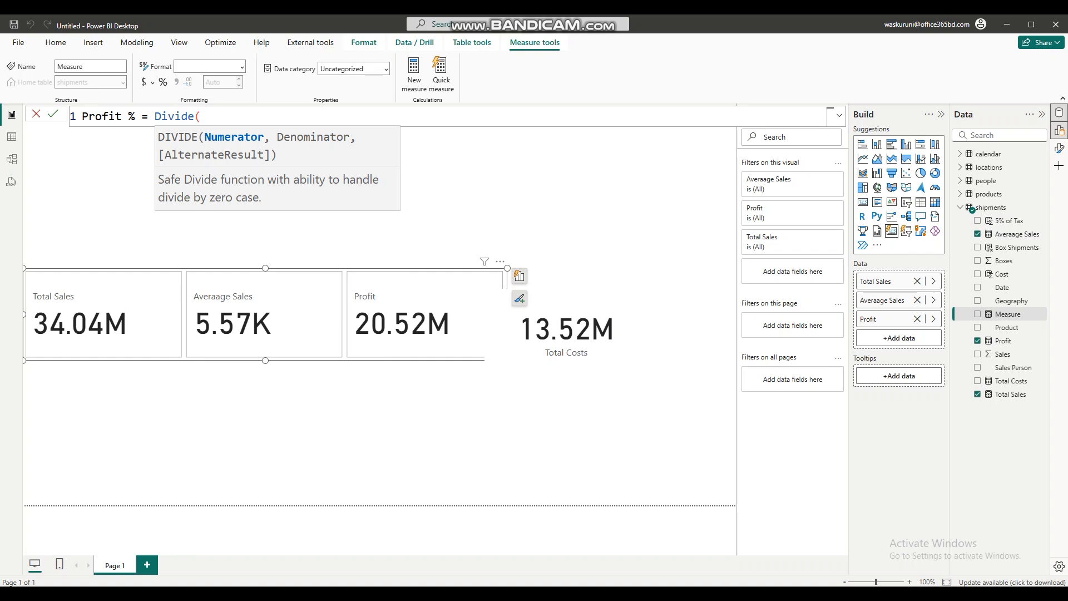
text(Pri)
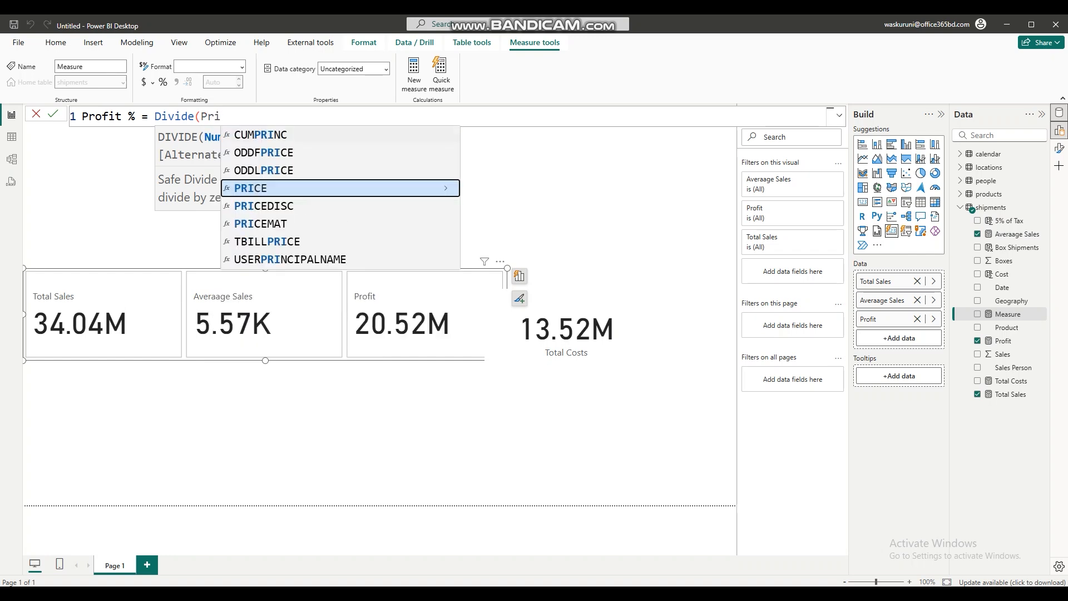
key(BackSpace)
text(of)
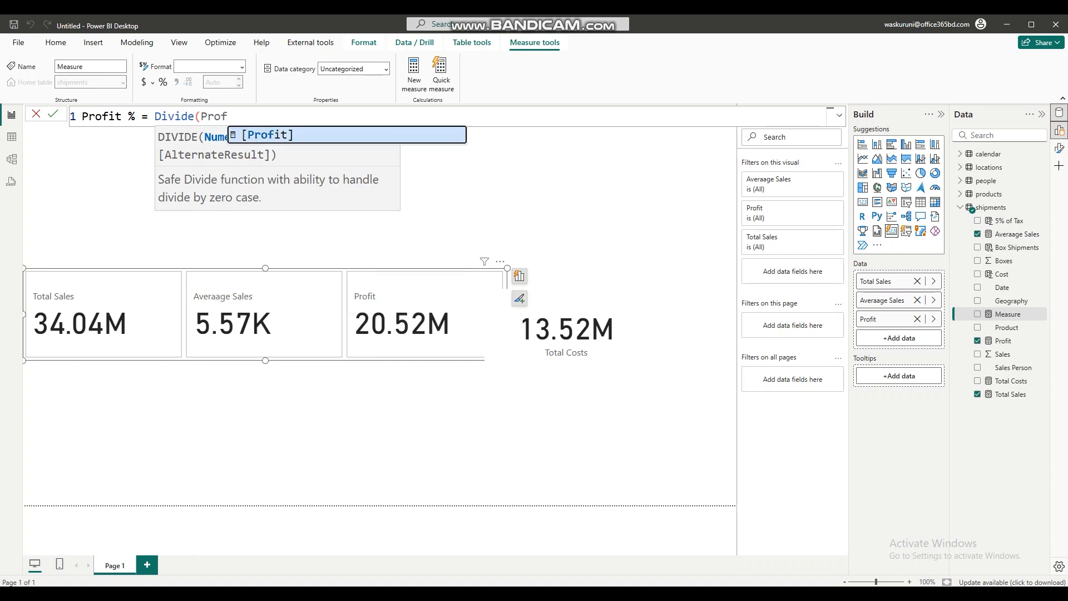
key(Tab)
text(,)
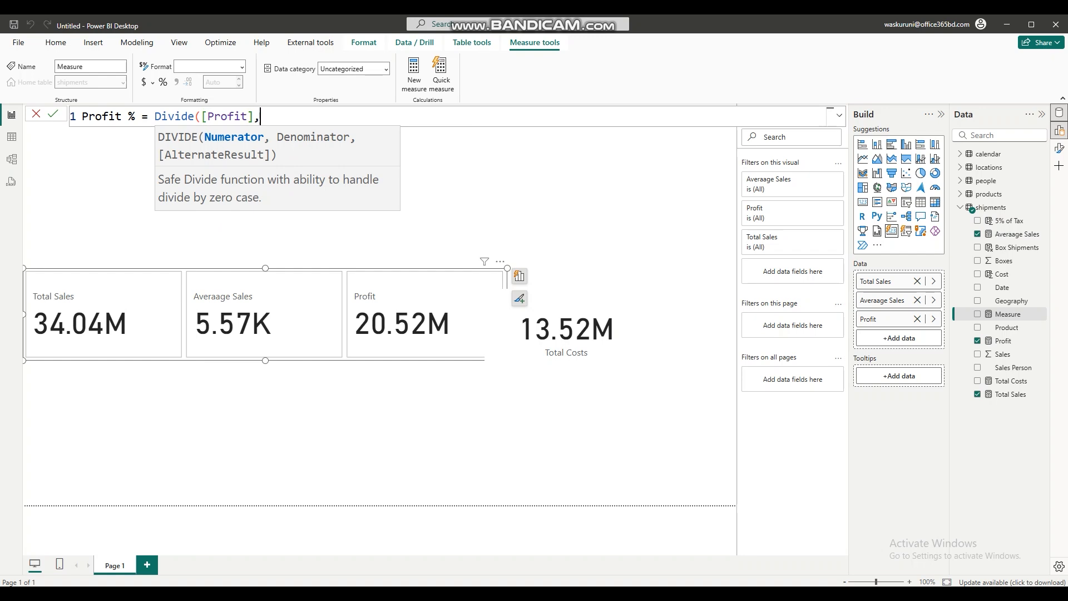
- Complete the Profit % formula's Divide function with [Total Sales] as the denominator
text(to)
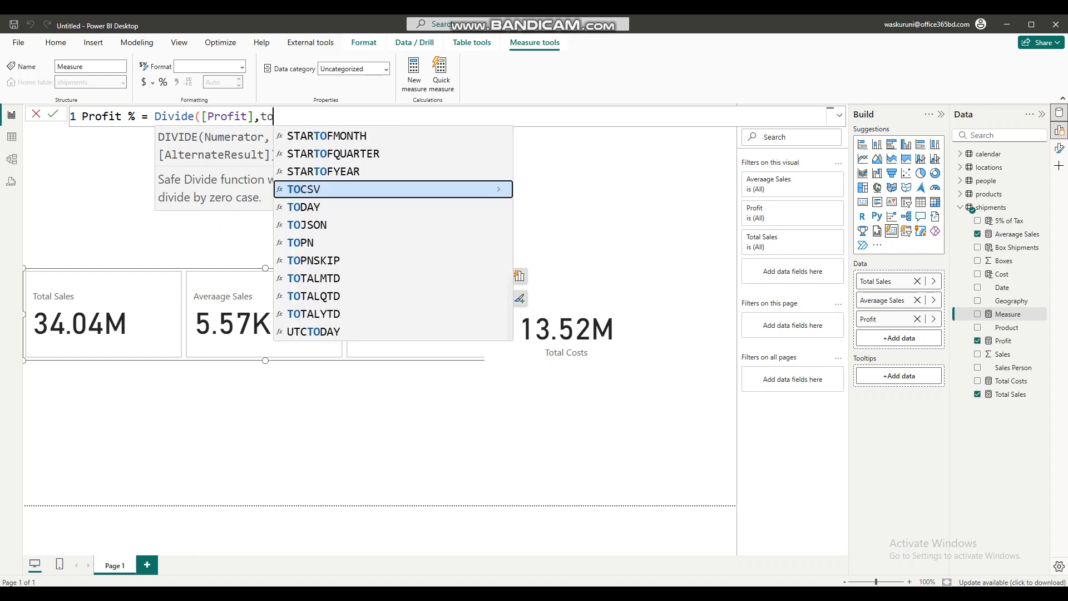
key(BackSpace)
text(t)
key(BackSpace)
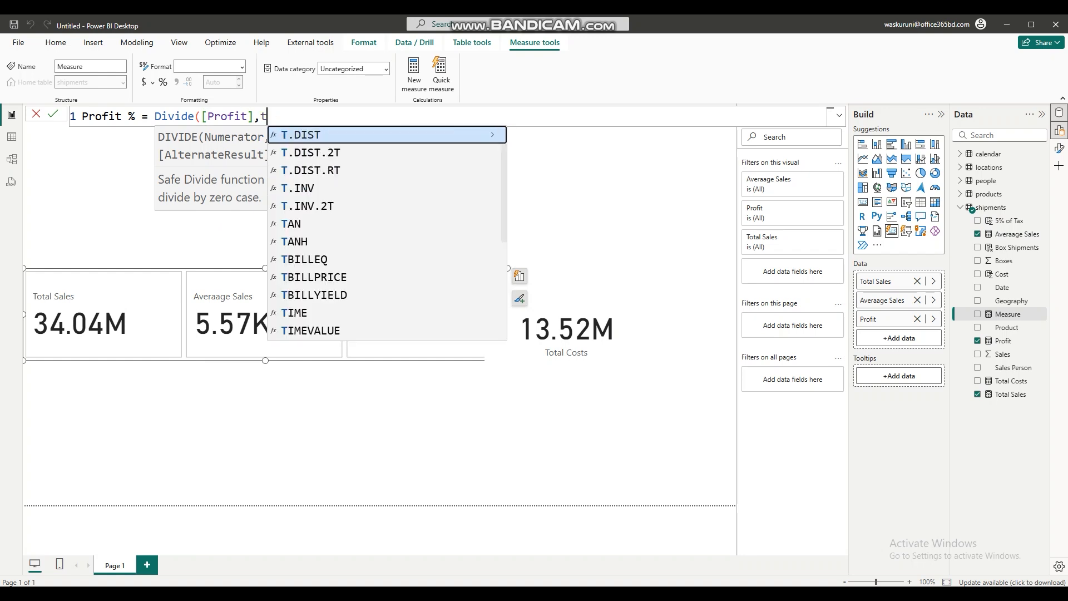
text(ota)
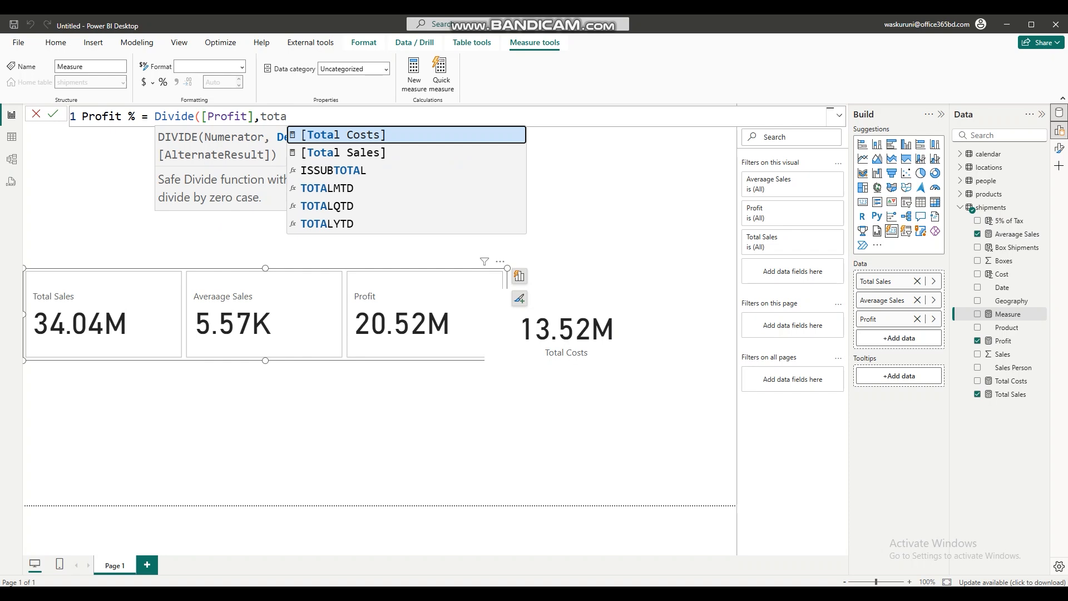
key(Down)
key(Tab)
text())
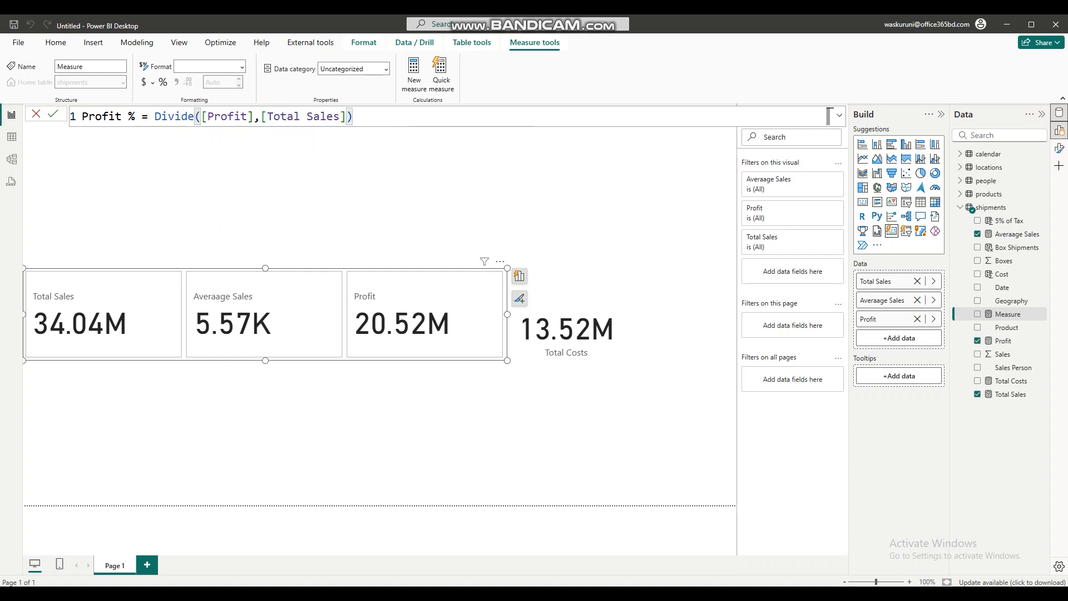
- Commit the Profit % measure and format it as a percentage
key(Return)
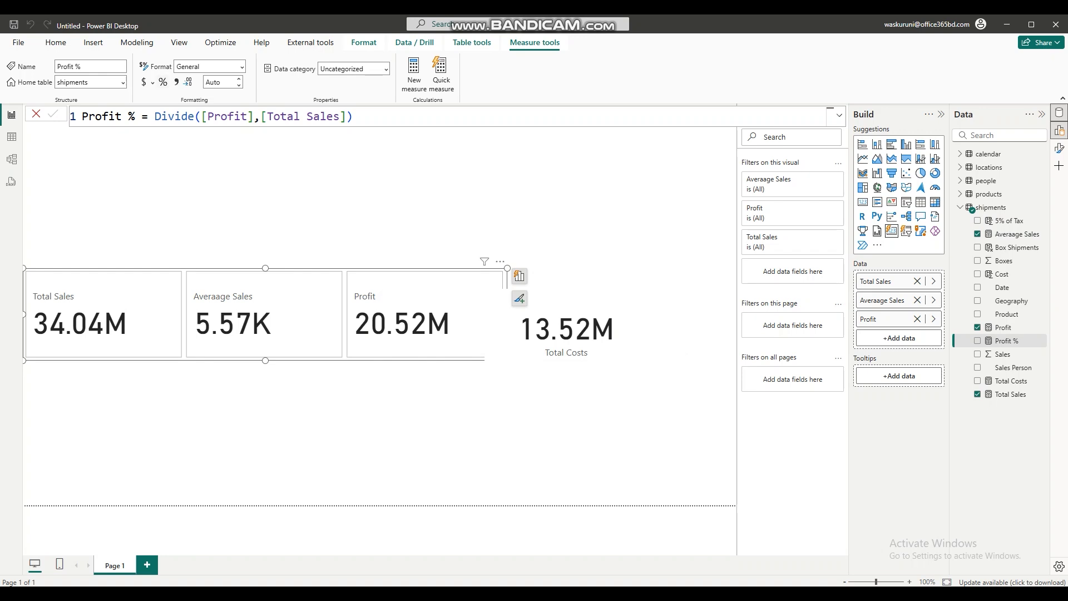
click(162, 81)
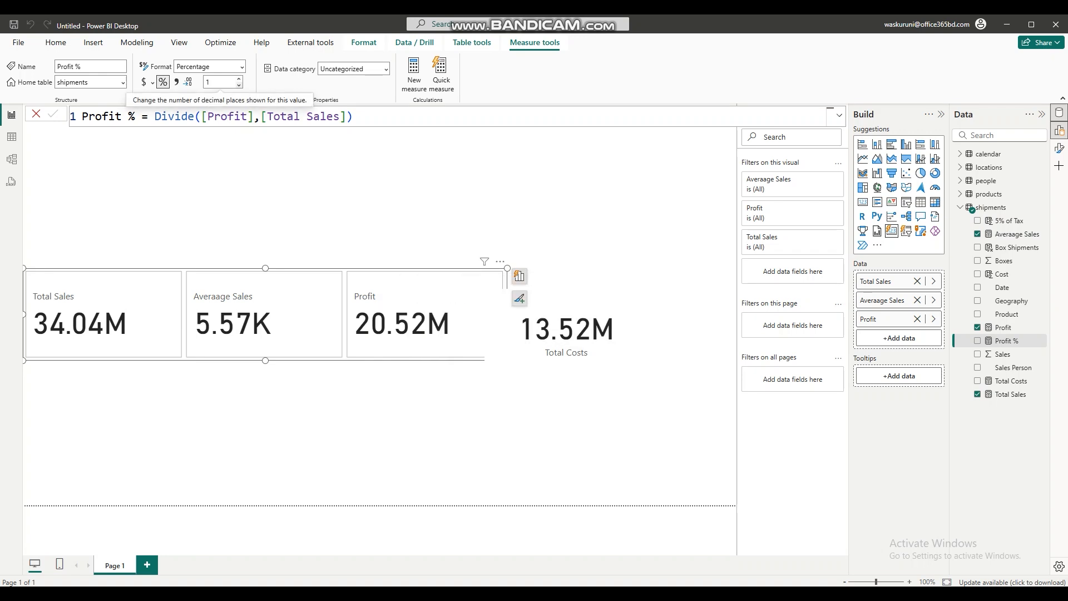
- Add the Profit % measure to the card holding Total Sales, Averaage Sales and Profit, and view its value there
click(977, 340)
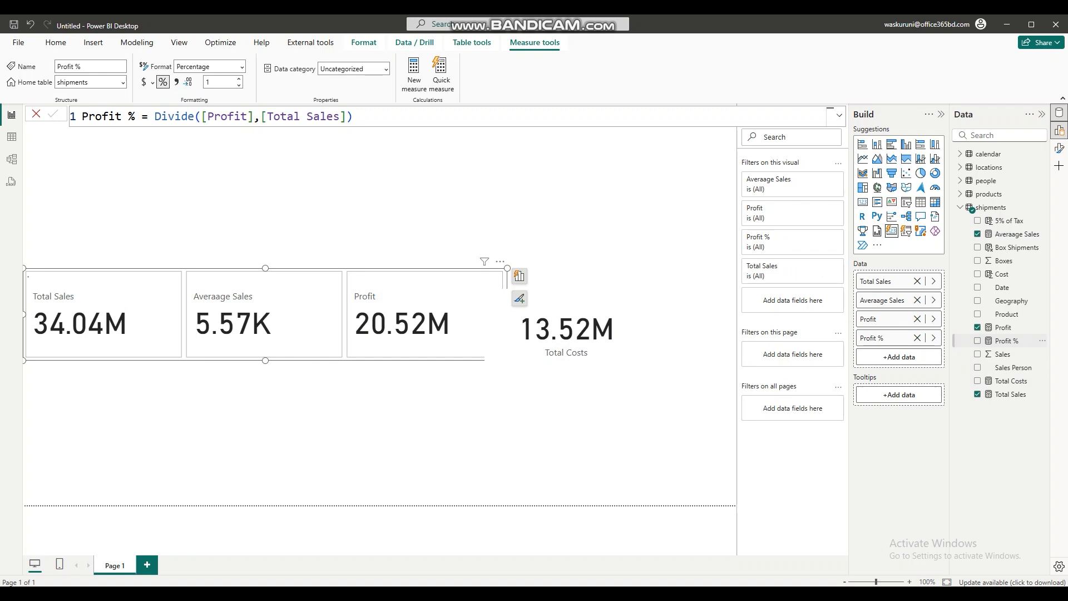
click(519, 276)
click(500, 415)
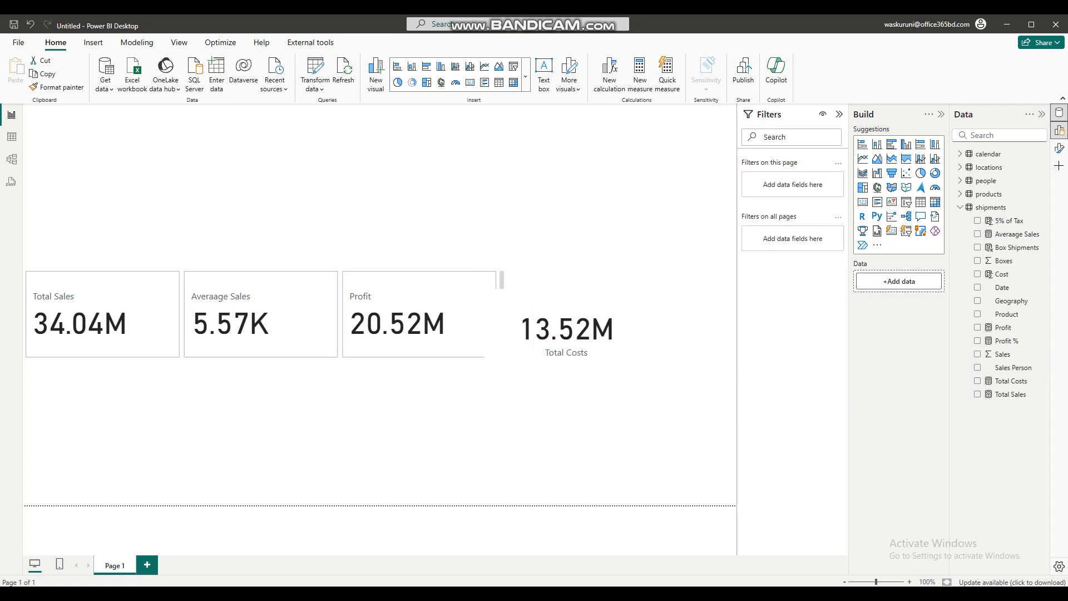
scroll(490, 320, down, 2)
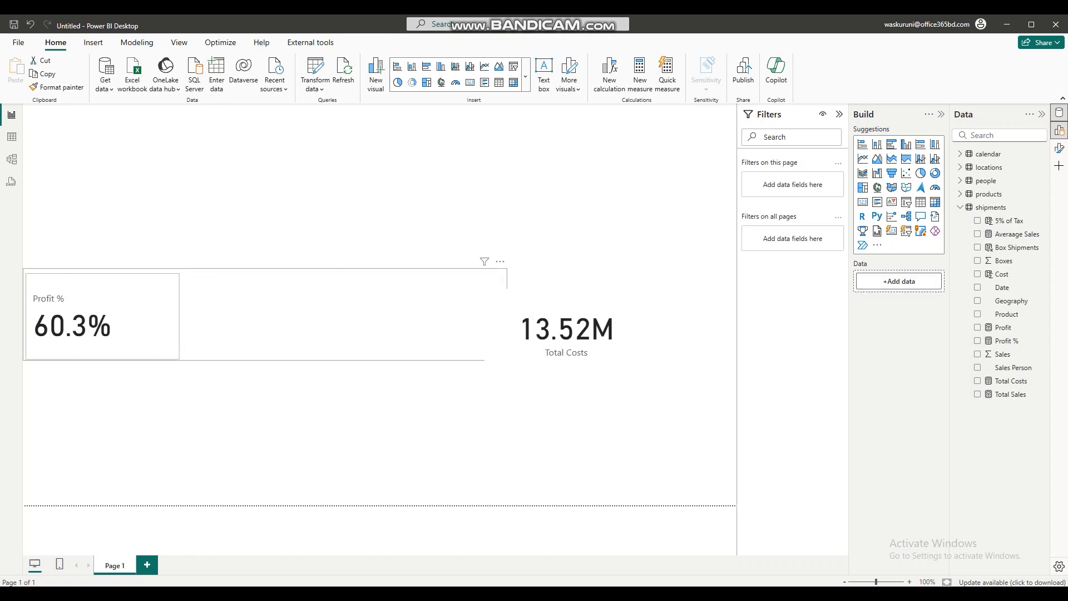
- Delete the multi-value sales card and the Total Costs card from the report page
click(489, 319)
key(Delete)
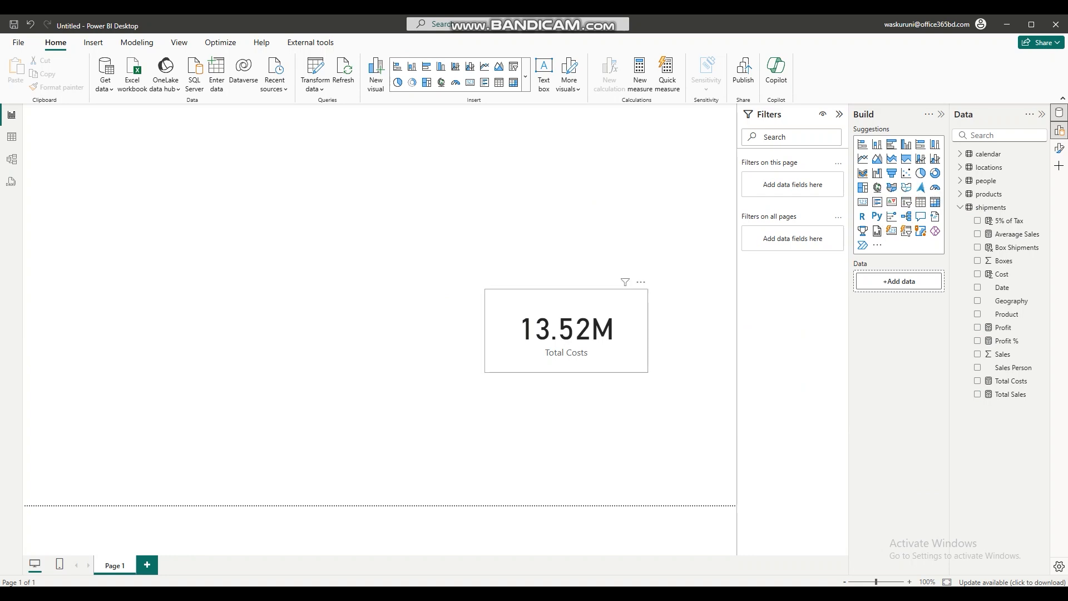
click(566, 331)
key(Delete)
- Add a new card visual showing Profit %, make it a compact rectangle and place it in the page's upper right area
click(892, 231)
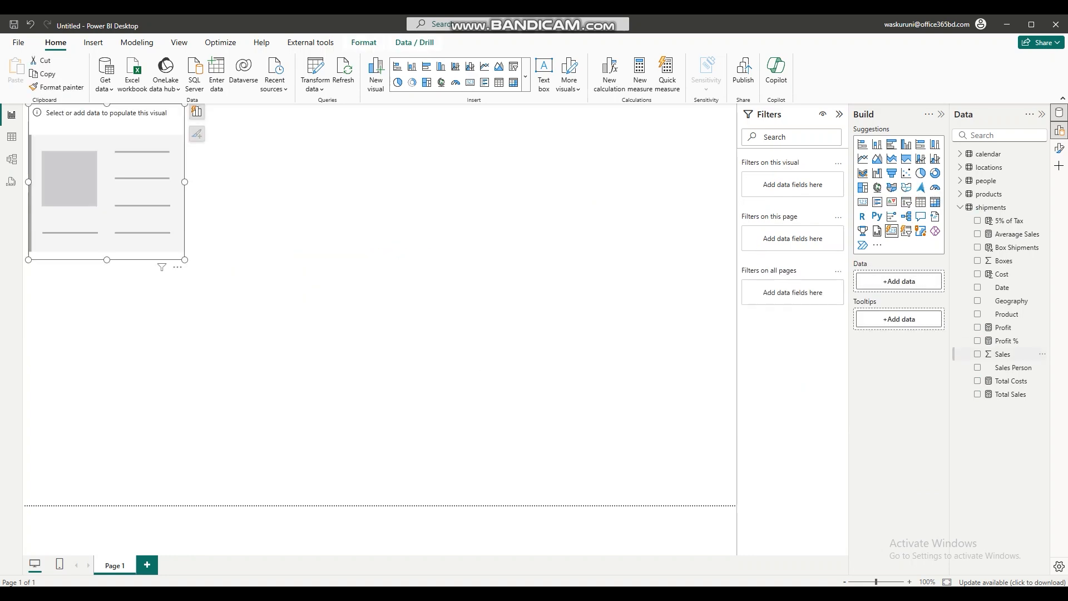
click(978, 341)
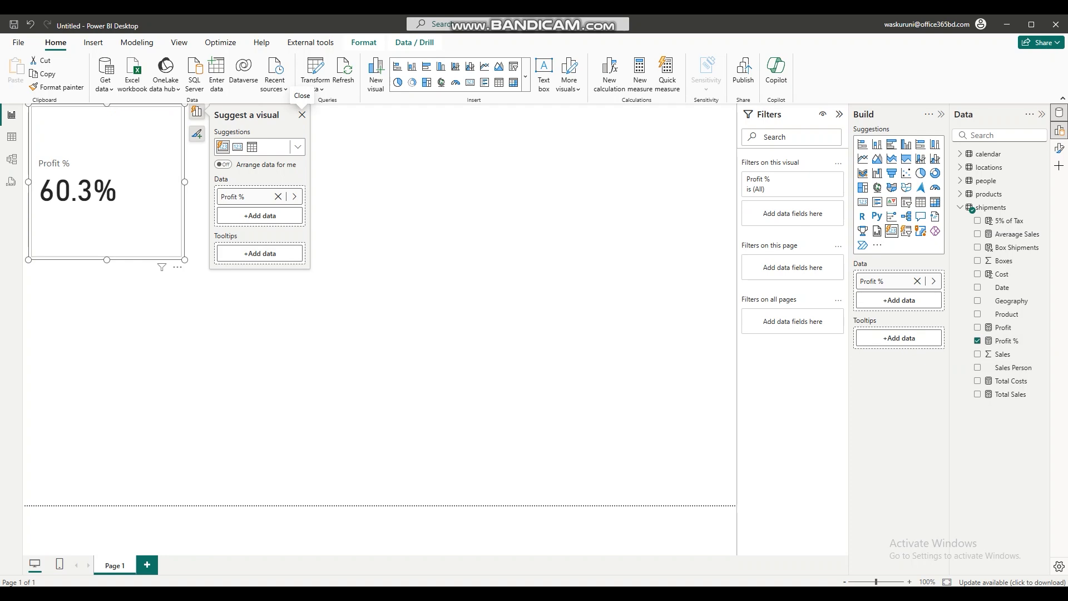
drag(185, 182, 371, 182)
drag(239, 206, 401, 351)
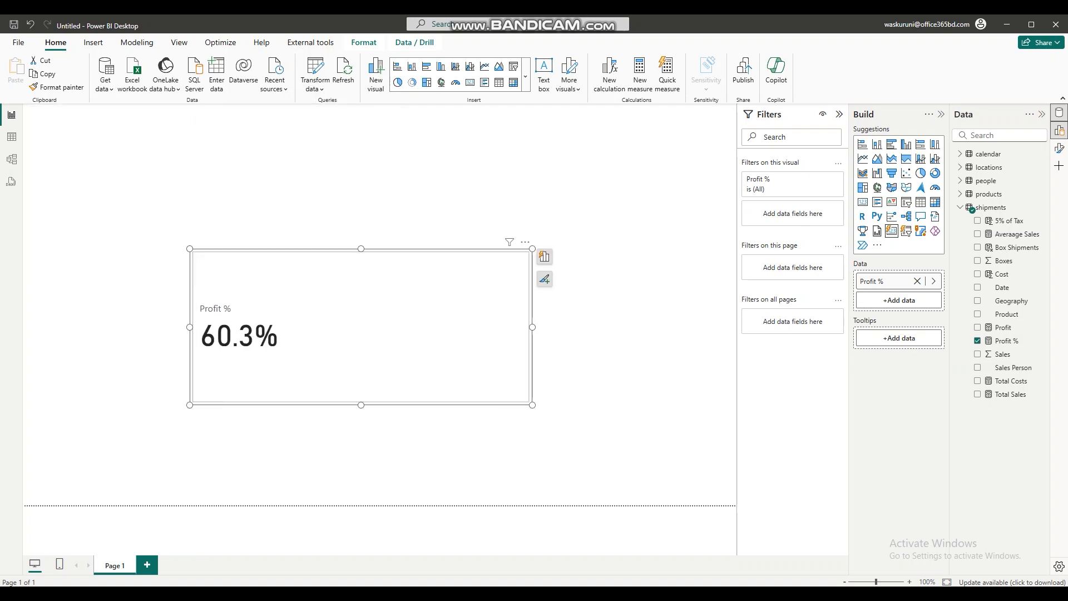
drag(532, 249, 365, 341)
drag(278, 371, 612, 171)
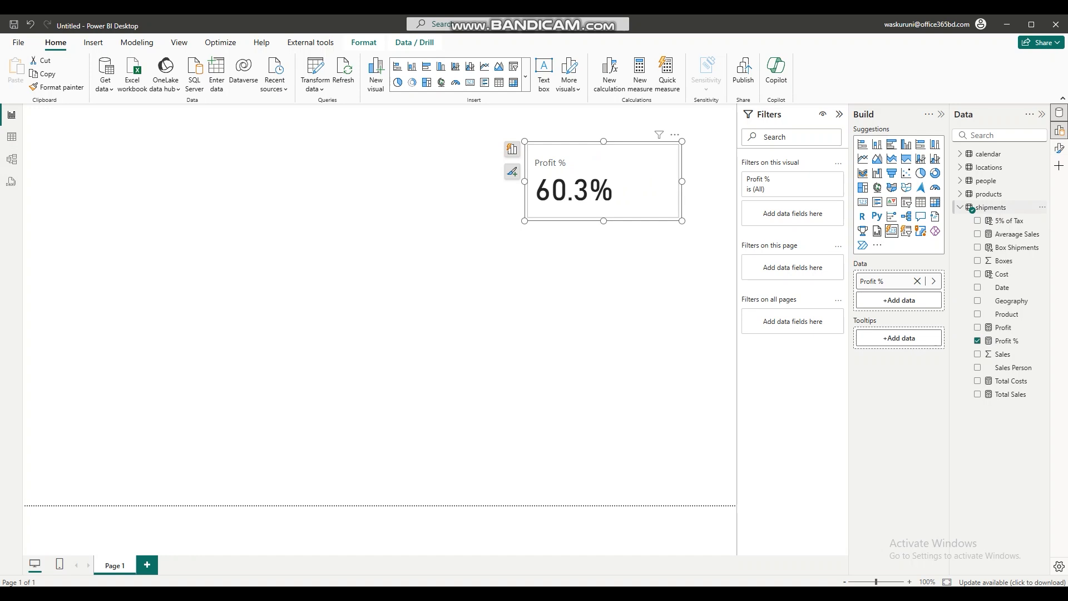
- Create the measure Total Shipments = countrows(shipments) in the shipments table and add it to the Profit % card
right_click(971, 207)
click(978, 225)
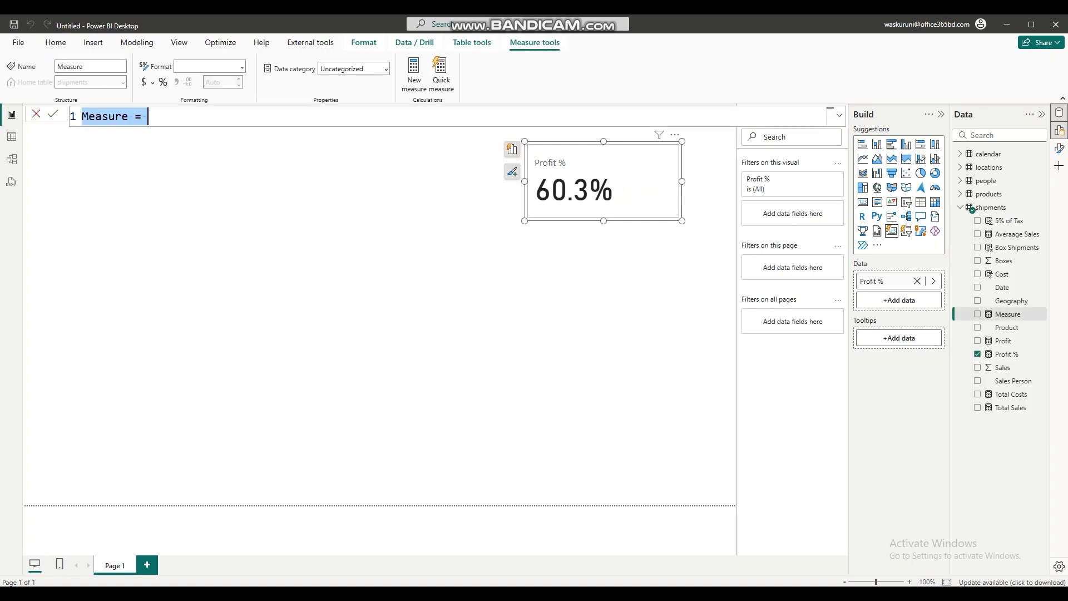
text(Total Sh)
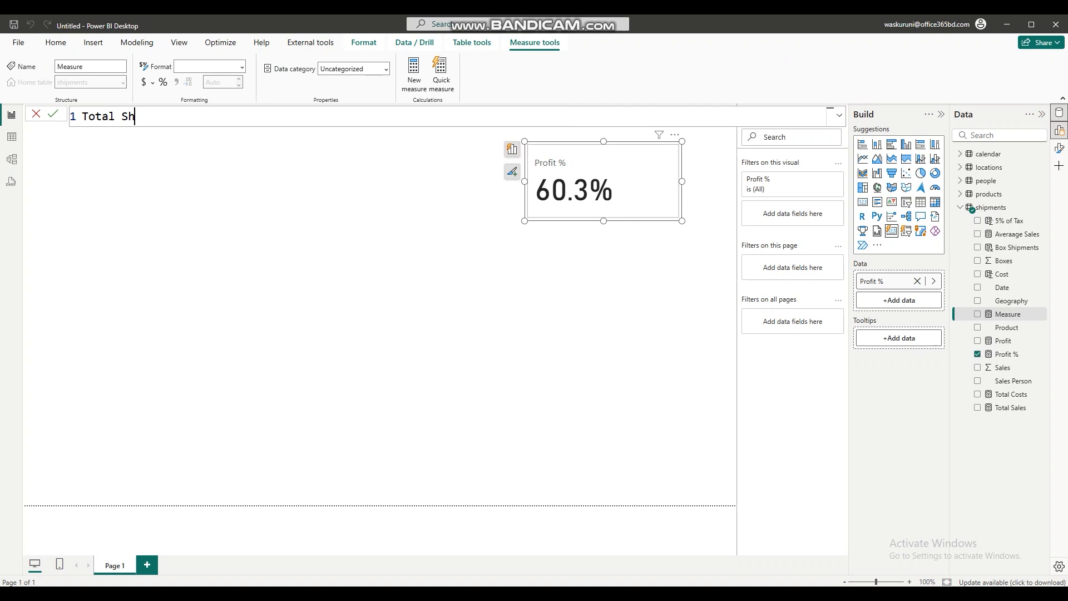
text(ipments = countrows)
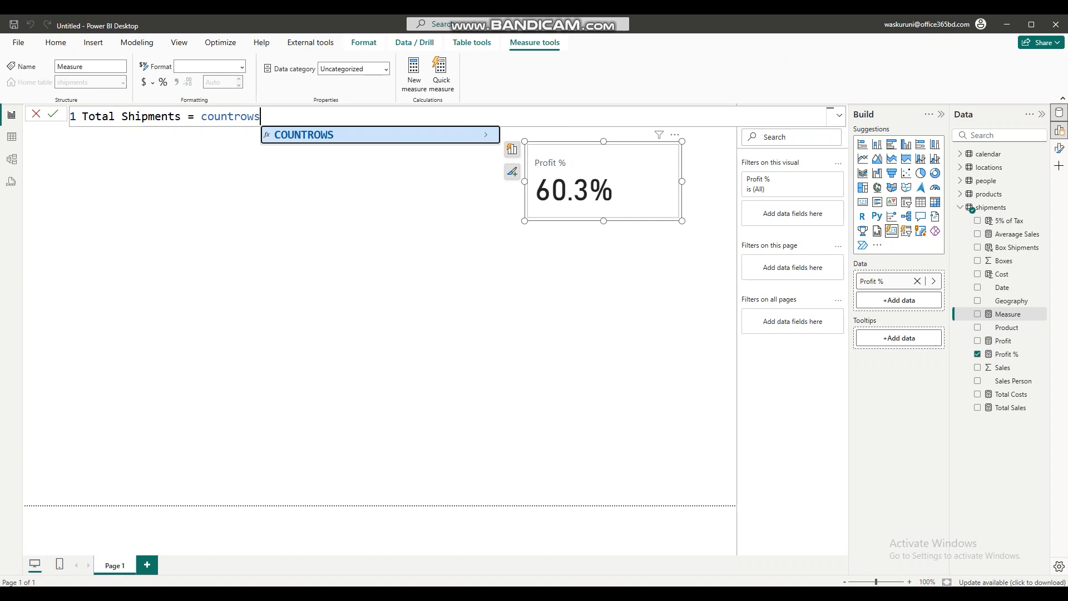
text((ship)
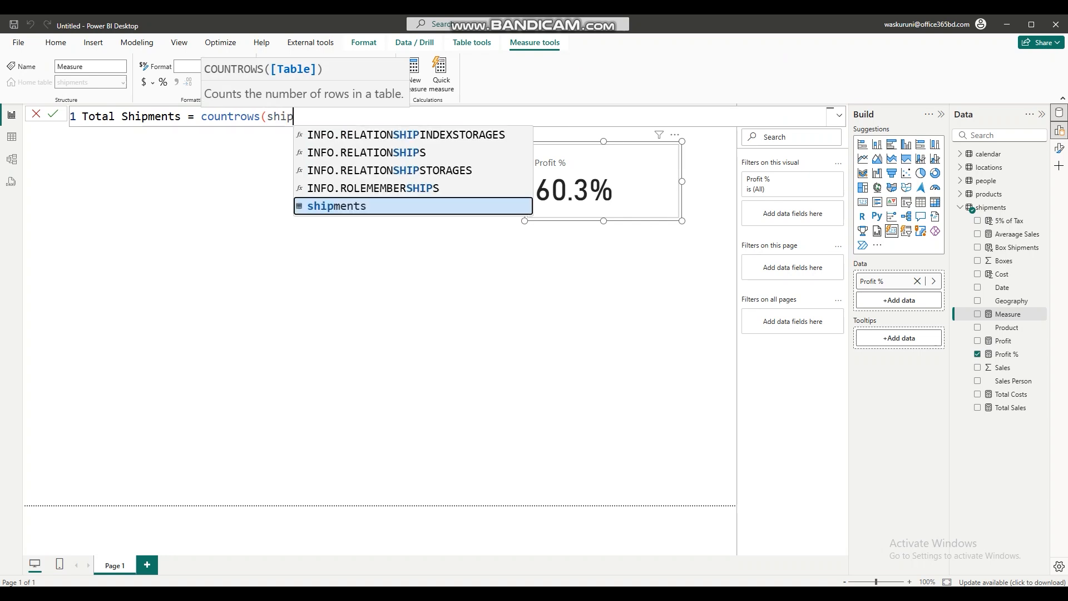
key(Tab)
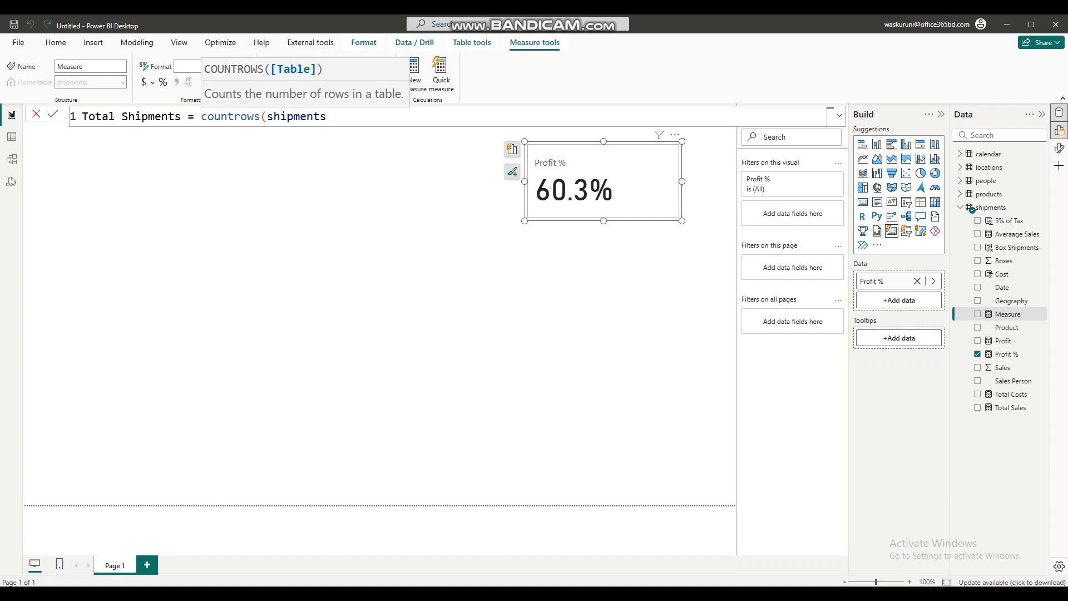
text())
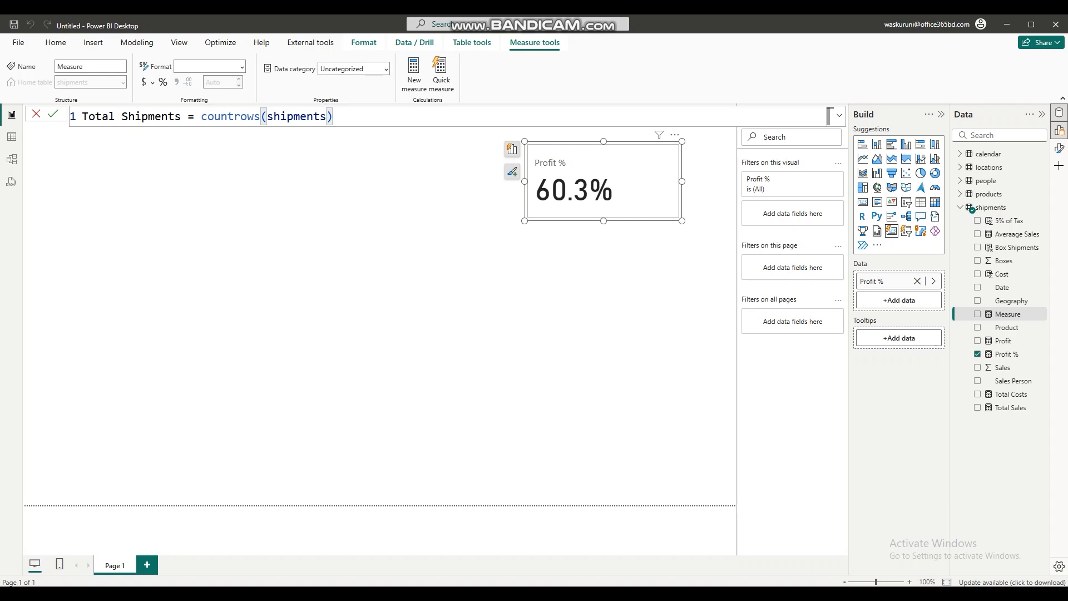
key(Return)
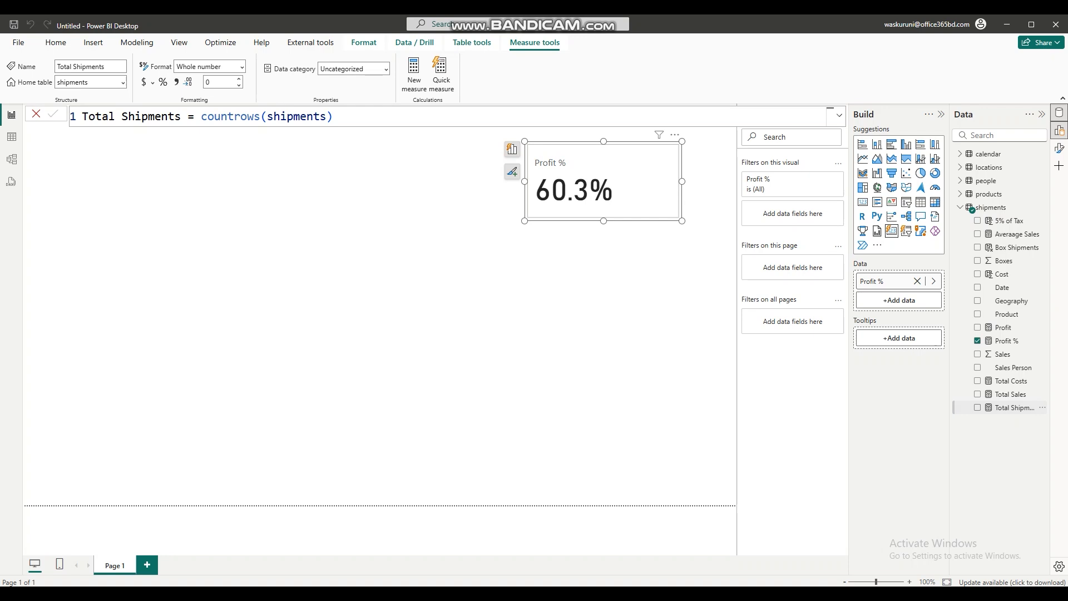
click(977, 407)
click(492, 153)
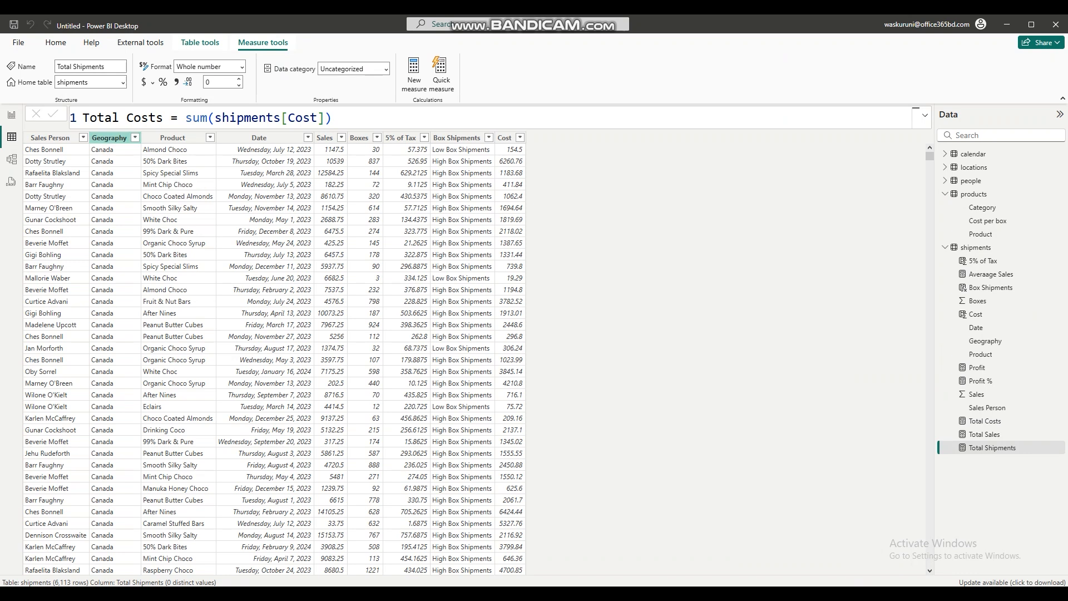
- Examine the list of countries in the shipments table's Geography column filter
click(109, 137)
click(135, 130)
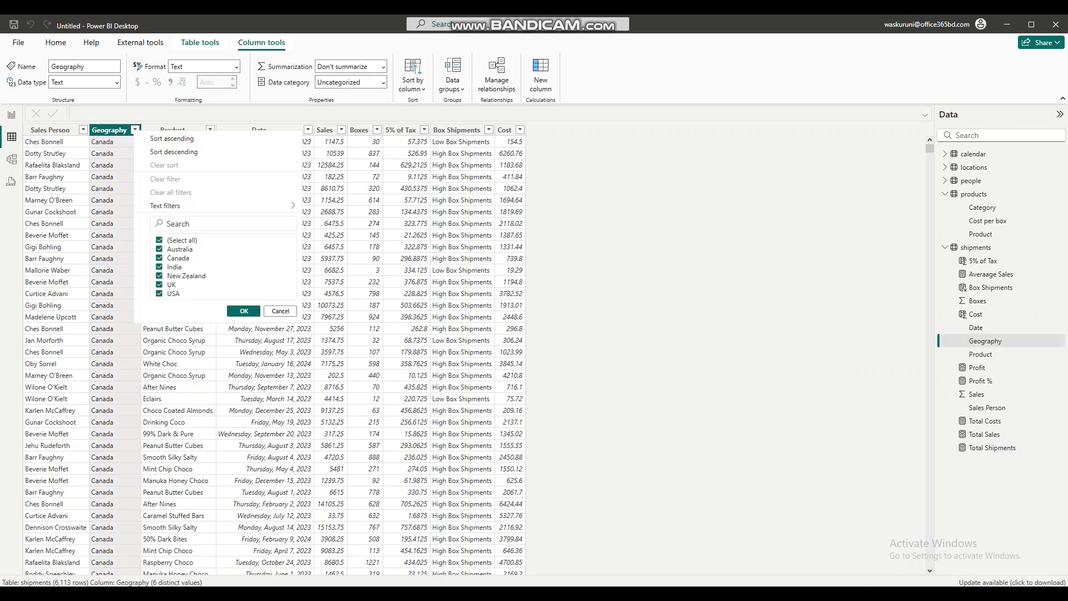
key(Escape)
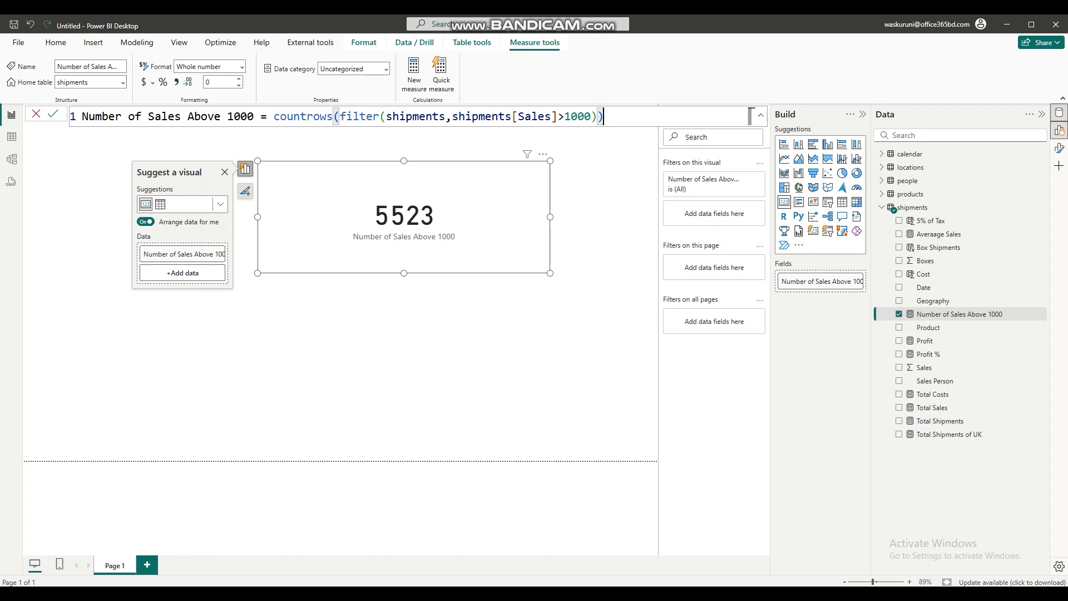
- Inspect the Date column in the shipments table's data
click(923, 287)
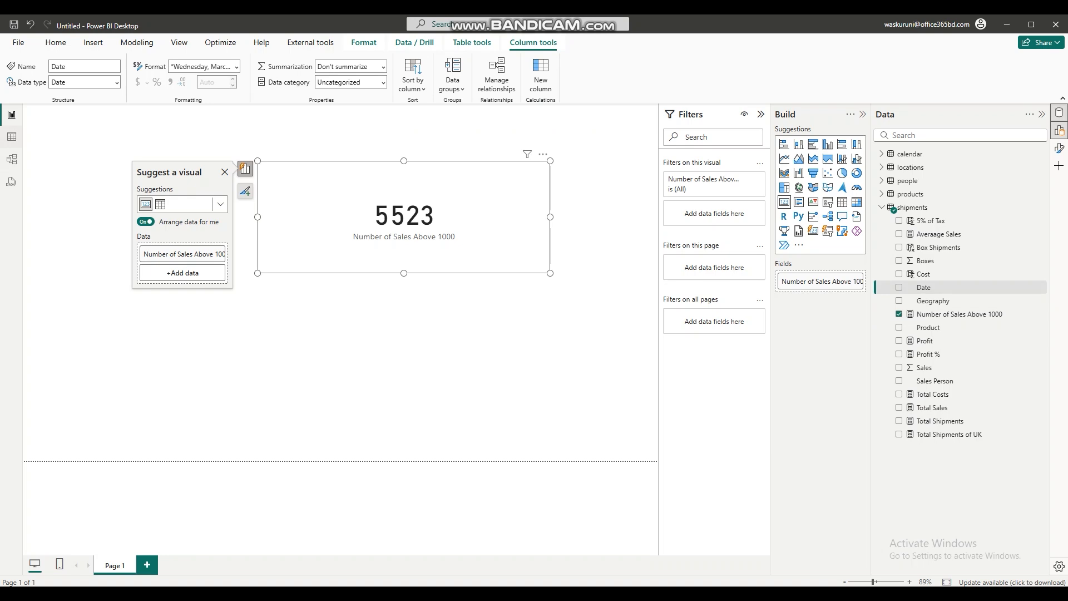
click(11, 137)
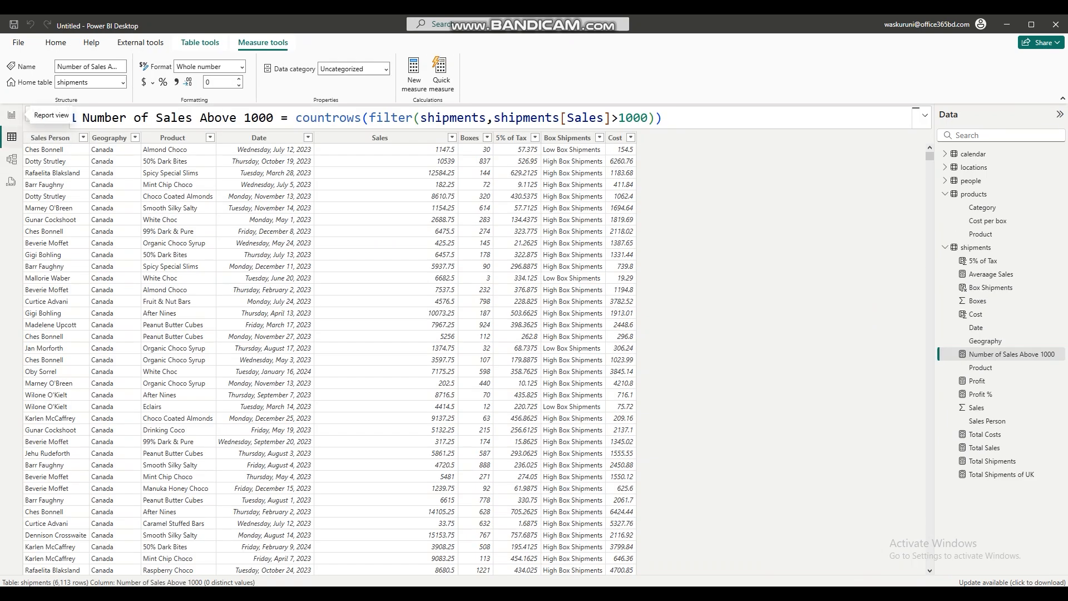
click(261, 138)
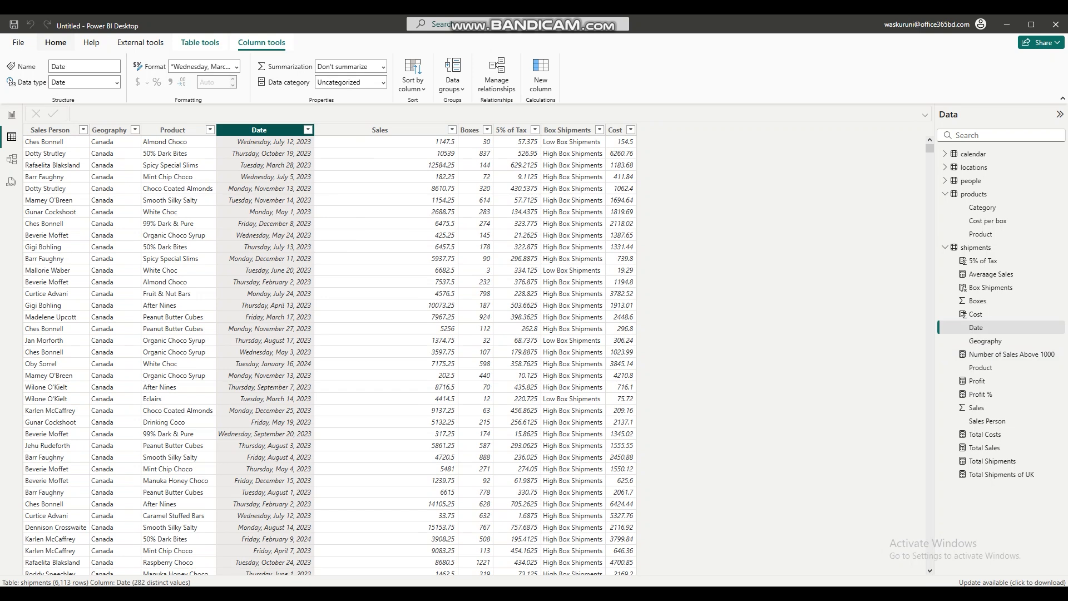
click(56, 42)
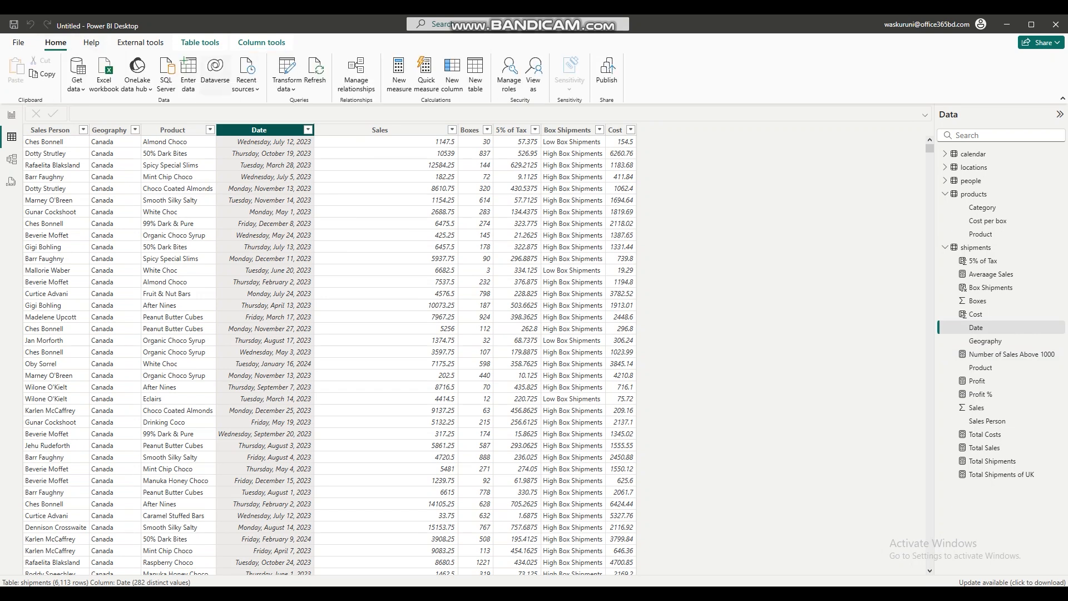
click(287, 67)
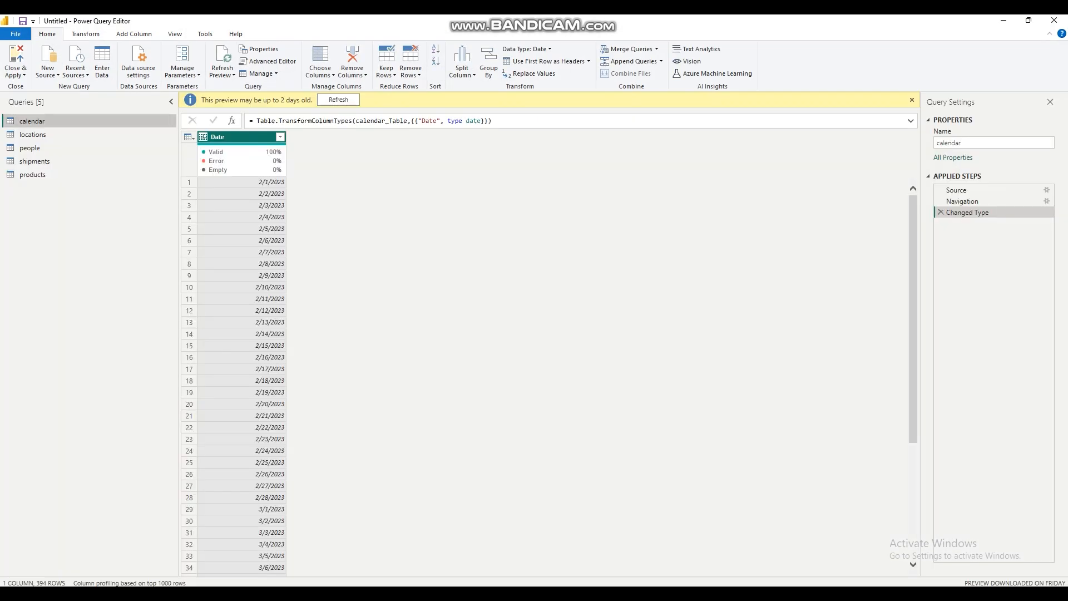
click(1055, 20)
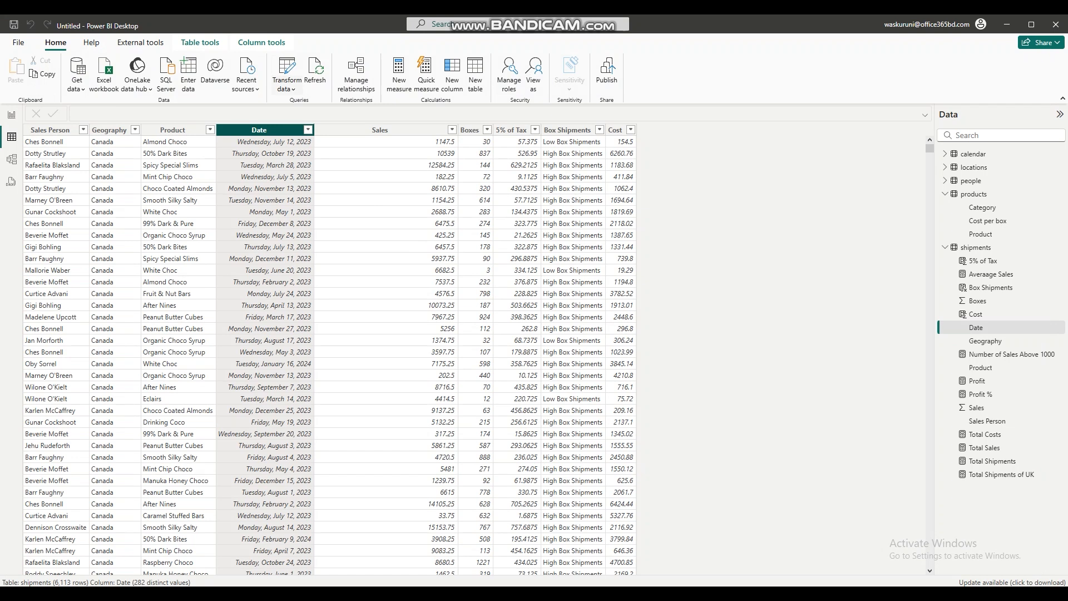
- In the Power Query Editor, add a Year column extracted from the shipments query's Date column and apply the changes
click(287, 68)
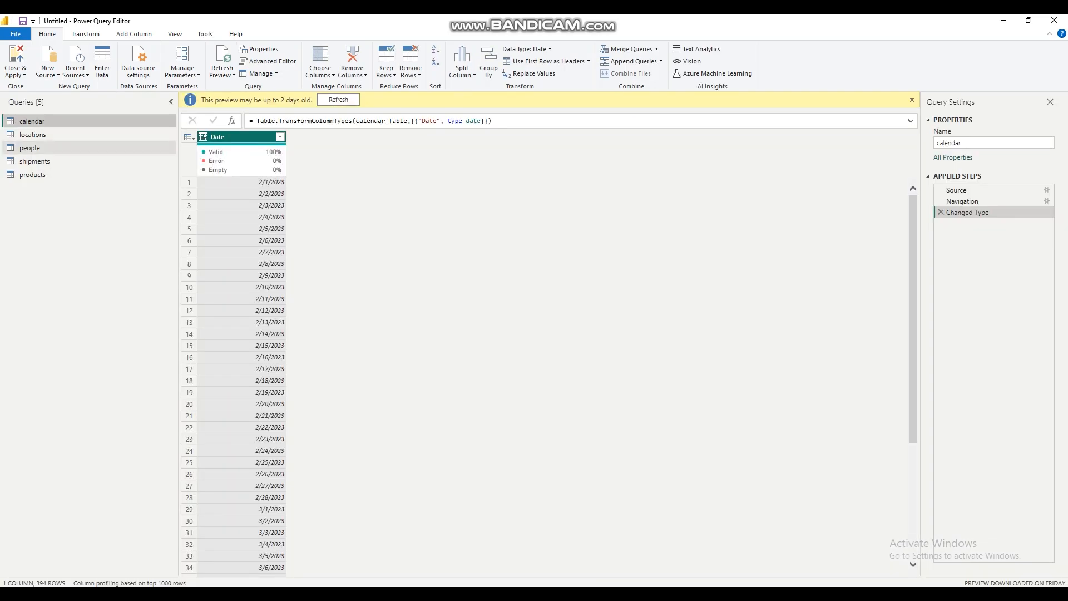
click(35, 161)
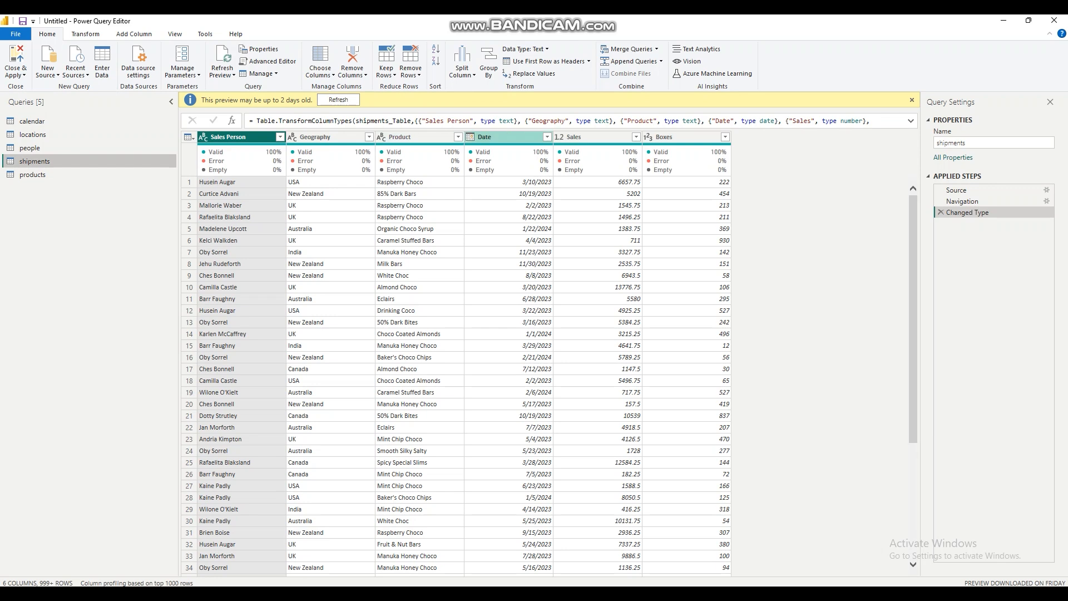
click(501, 137)
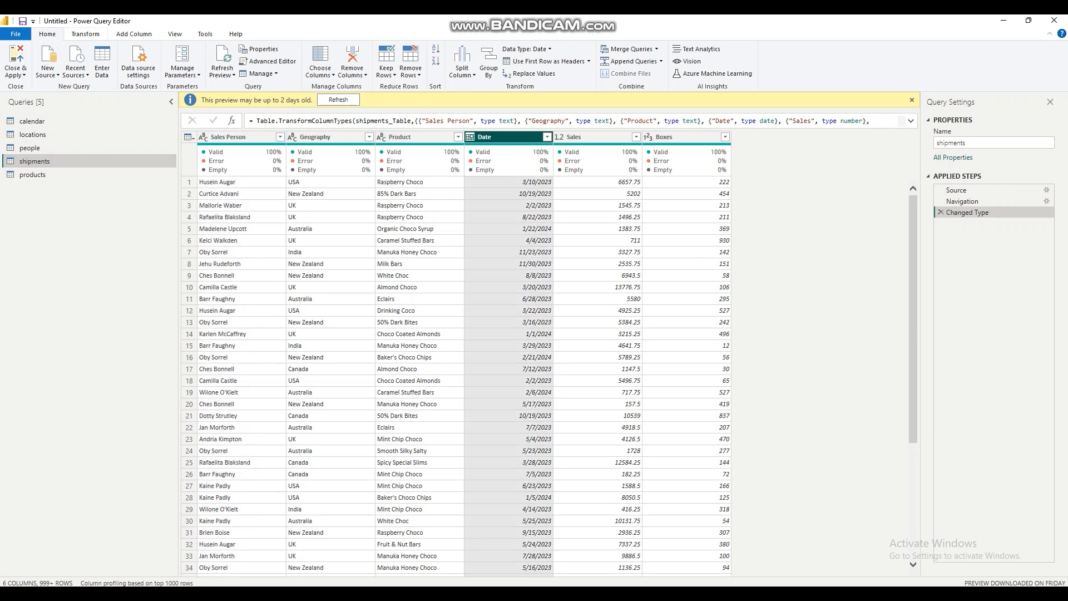
click(133, 34)
click(441, 61)
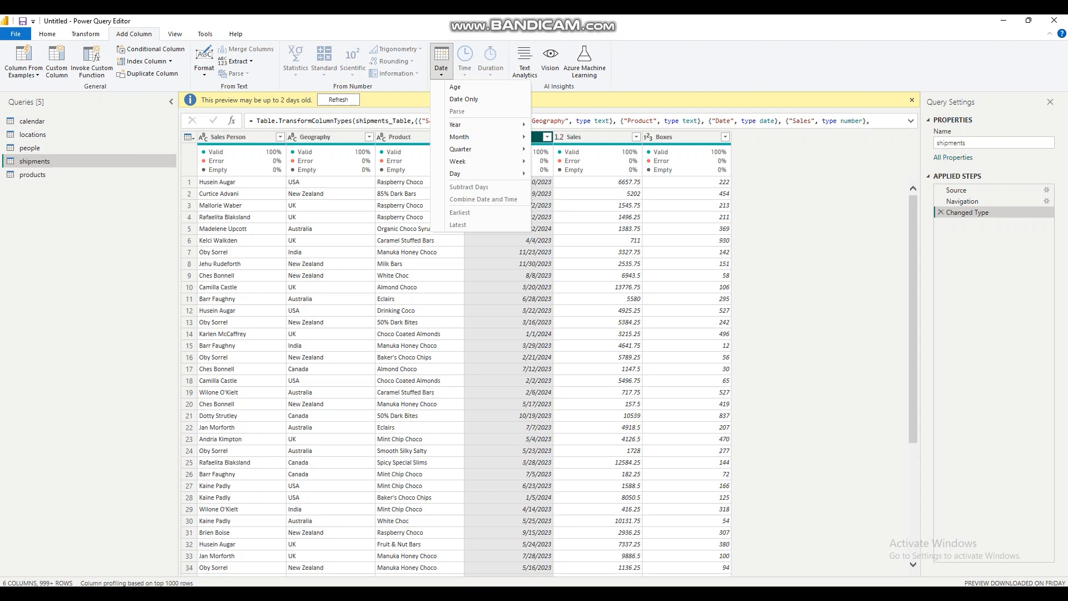
mouse_move(473, 125)
click(560, 126)
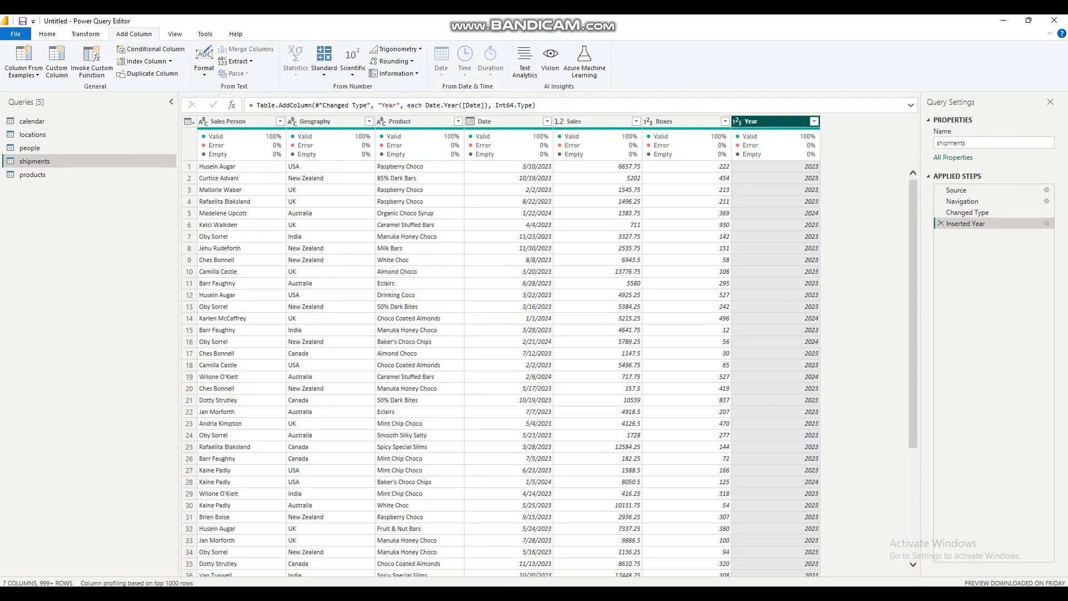
click(47, 34)
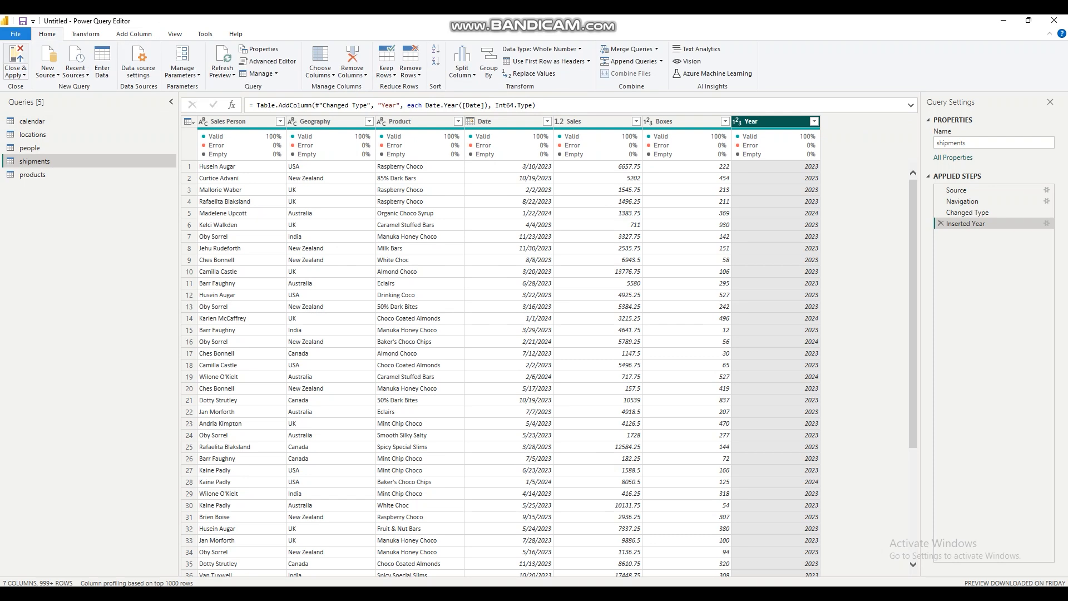
click(16, 55)
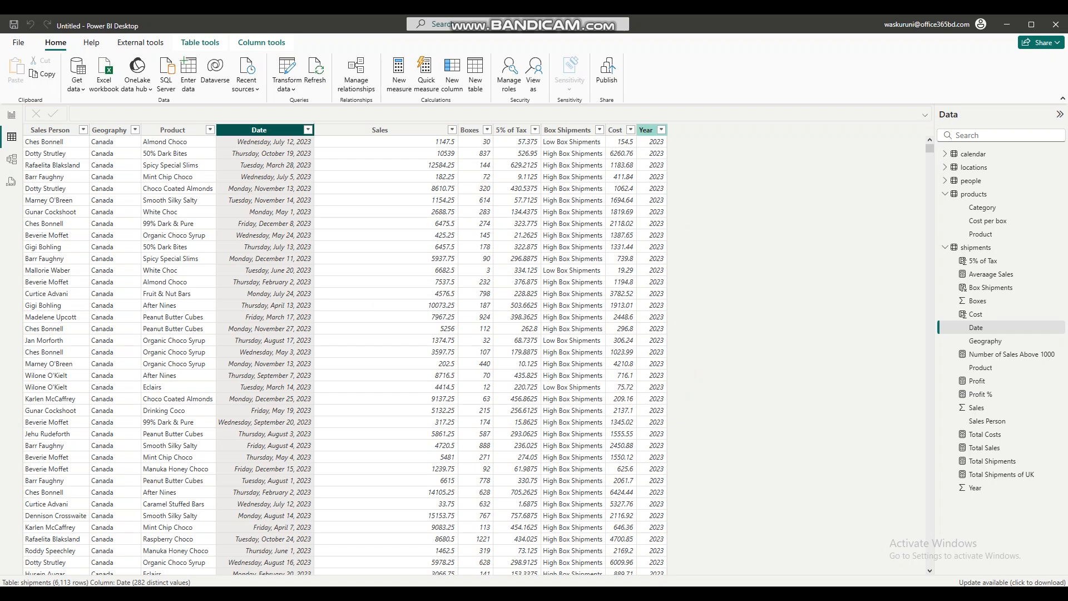
- Start a new measure in the shipments table and name it Total Sales Amount of 2023
click(646, 130)
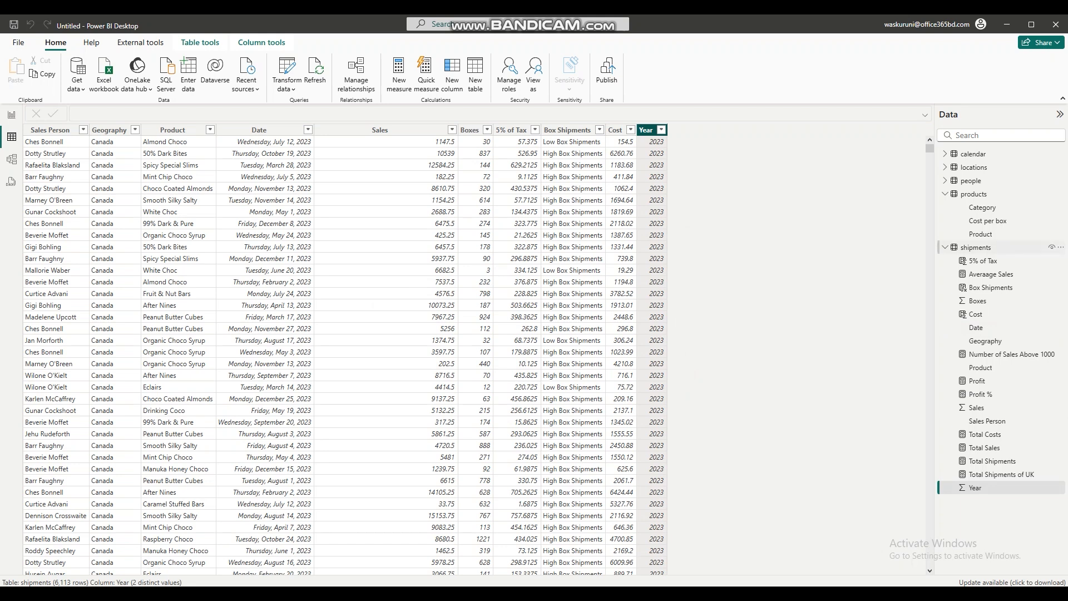
text(Toal)
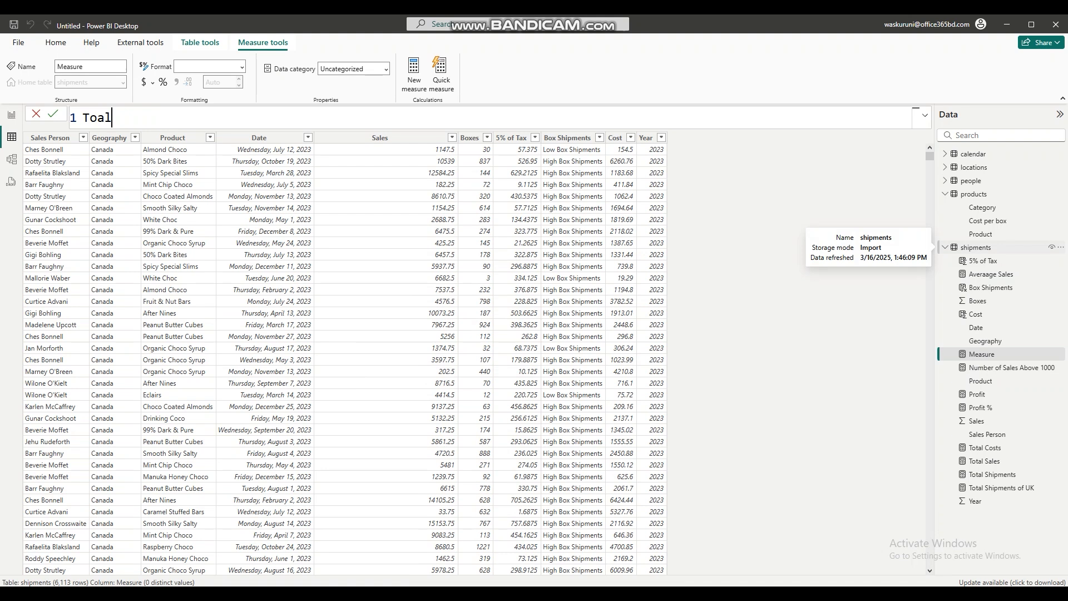
key(BackSpace)
key(BackSpace)
text(tal Sales amo)
key(BackSpace)
key(BackSpace)
key(BackSpace)
text(Amount of 2)
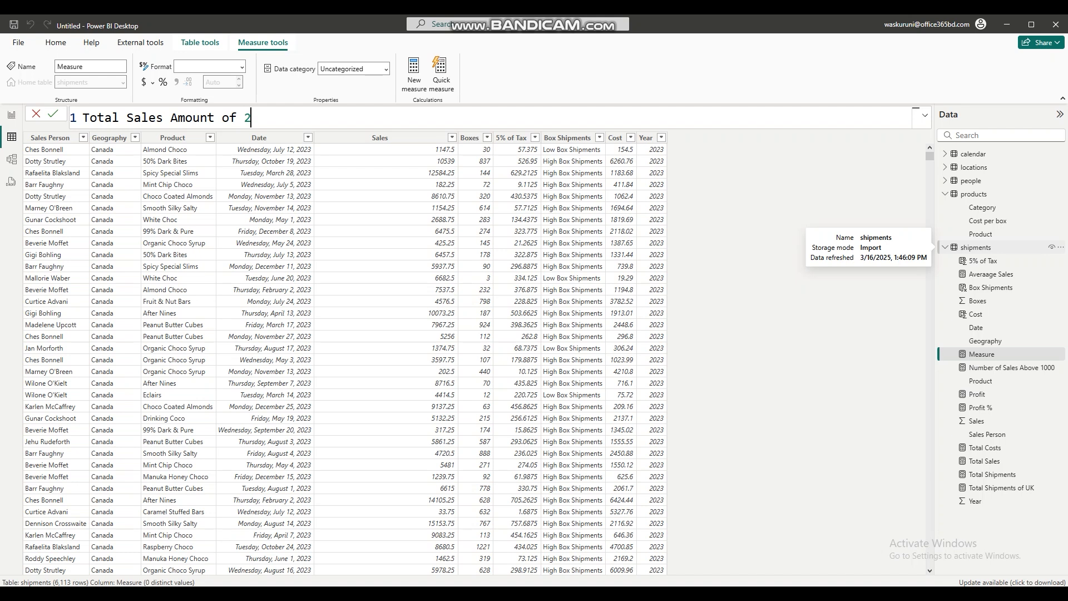
text(023b = )
text(ca)
key(BackSpace)
key(BackSpace)
key(BackSpace)
key(BackSpace)
key(BackSpace)
key(BackSpace)
- Define the Total Sales Amount of 2023 measure as Calculate([Total Sales],shipments[Year]=2023) and commit it
text(= Calculate)
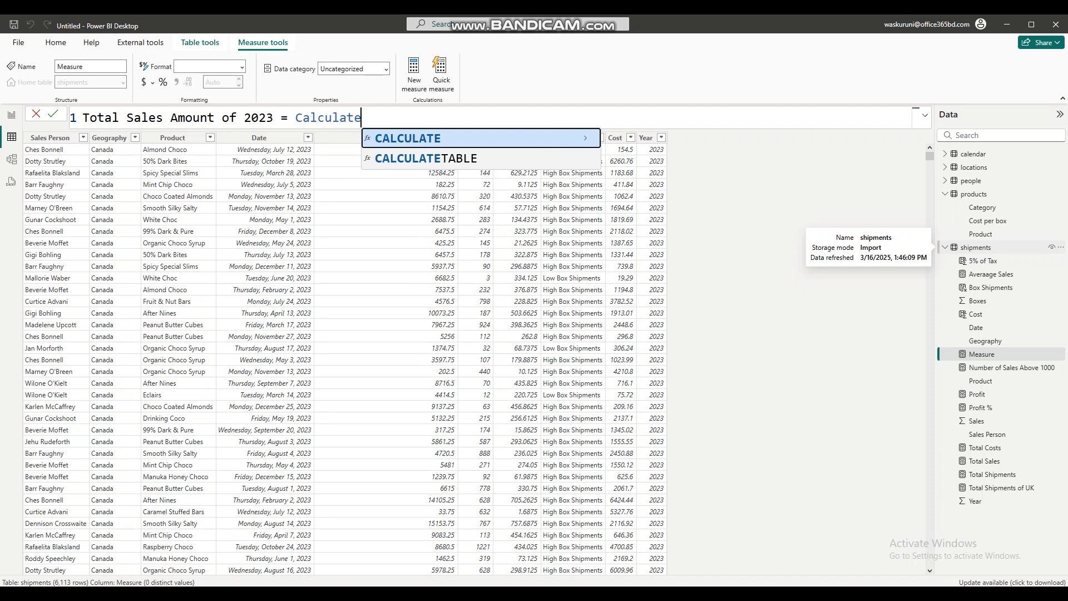
text( ()
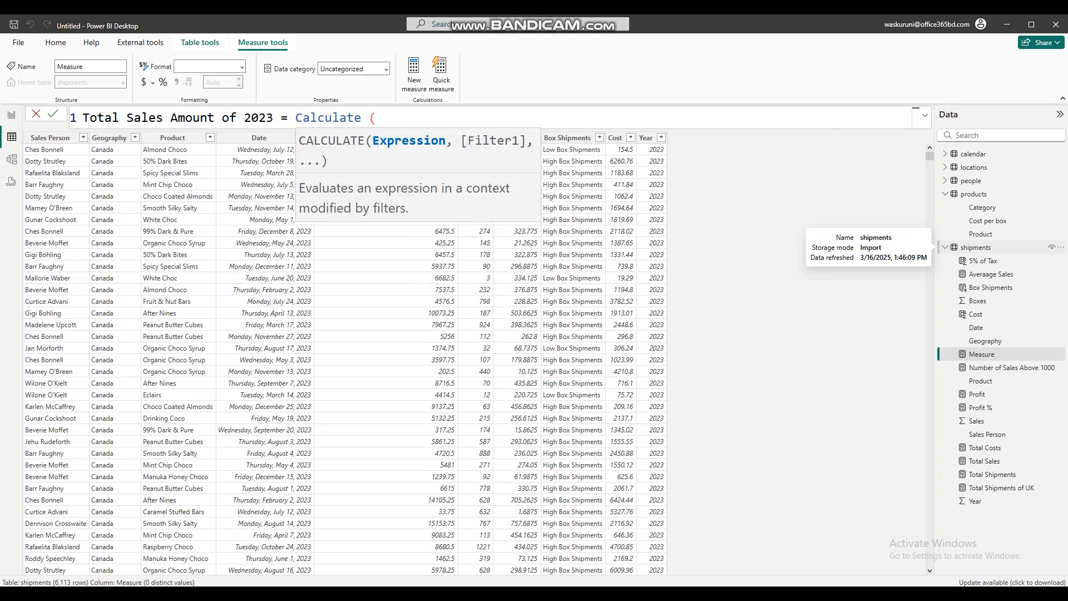
text(Total)
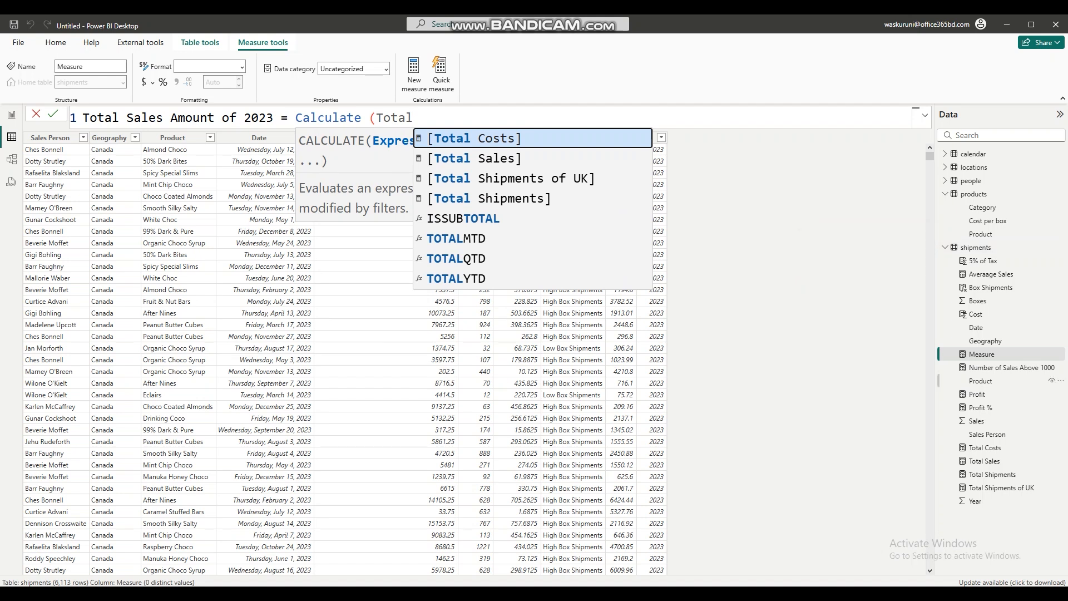
key(Down)
key(Tab)
text())
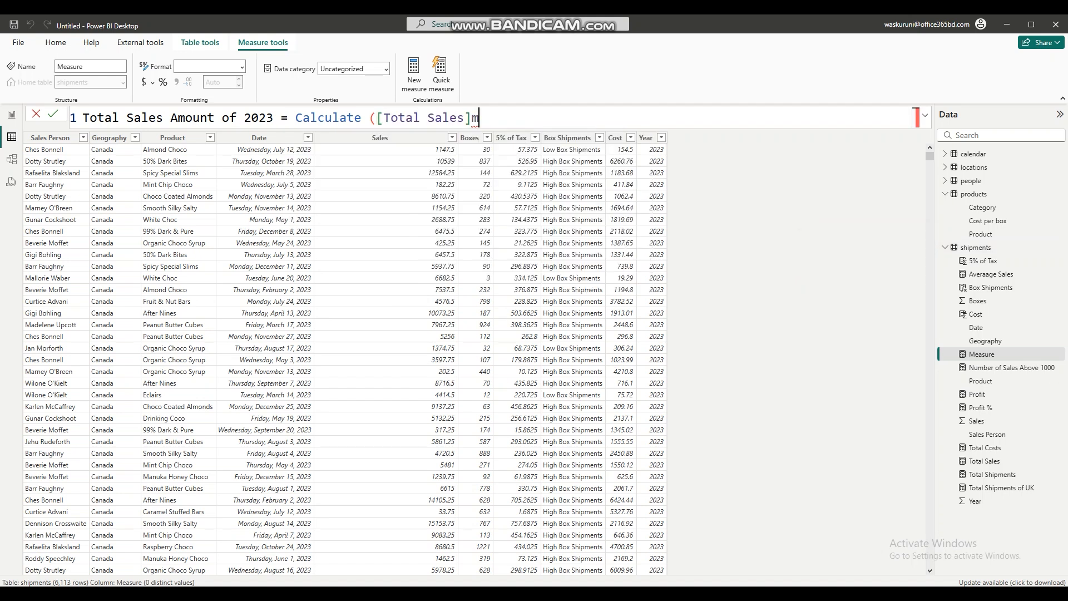
key(BackSpace)
text(,ship)
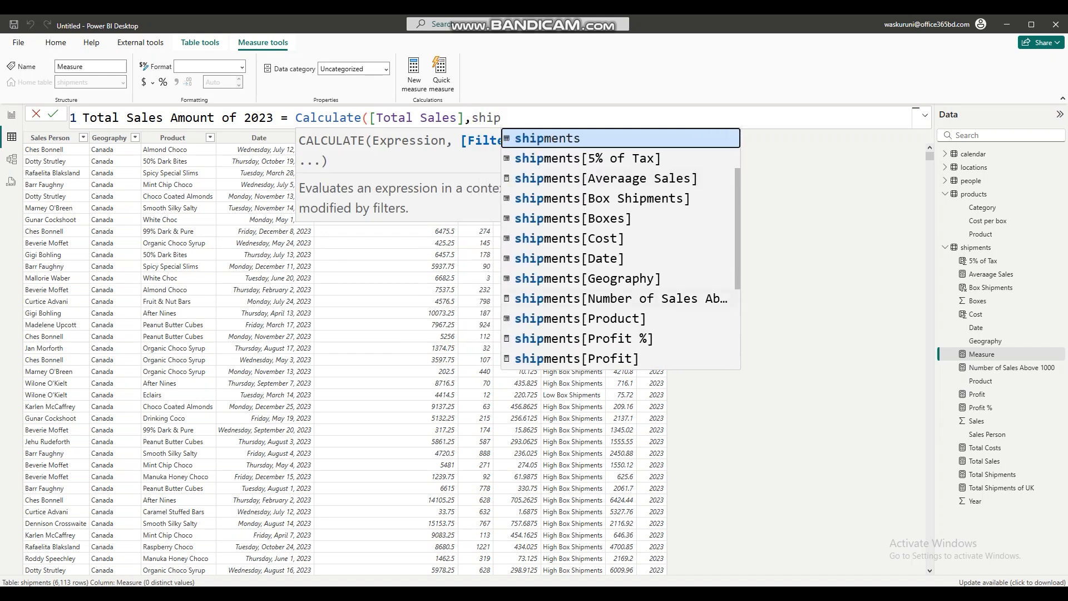
scroll(621, 248, down, 3)
click(569, 340)
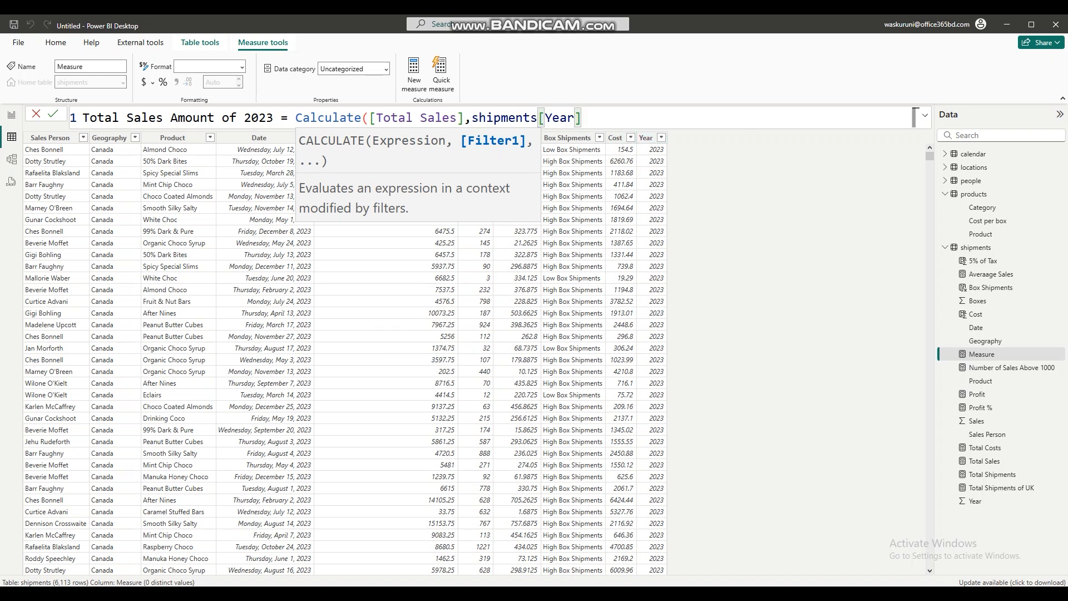
text(=)
text(2023)
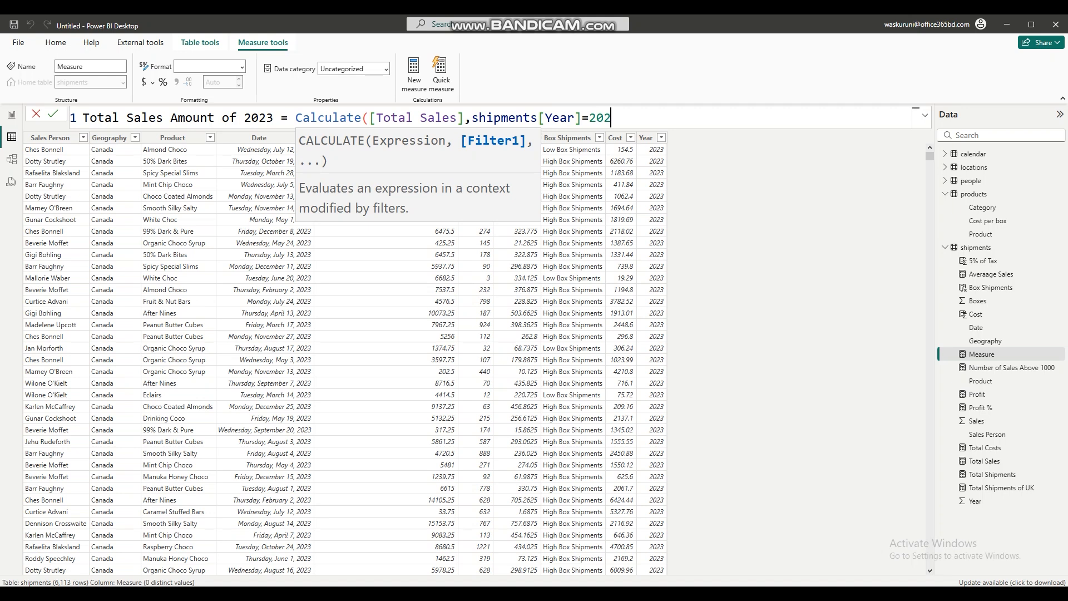
text())
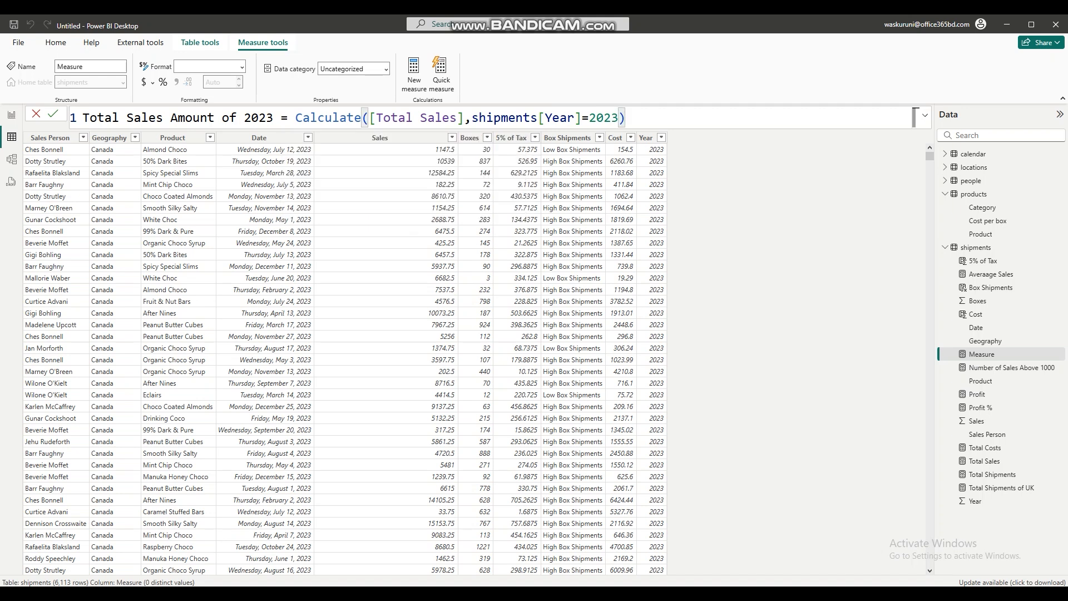
key(Return)
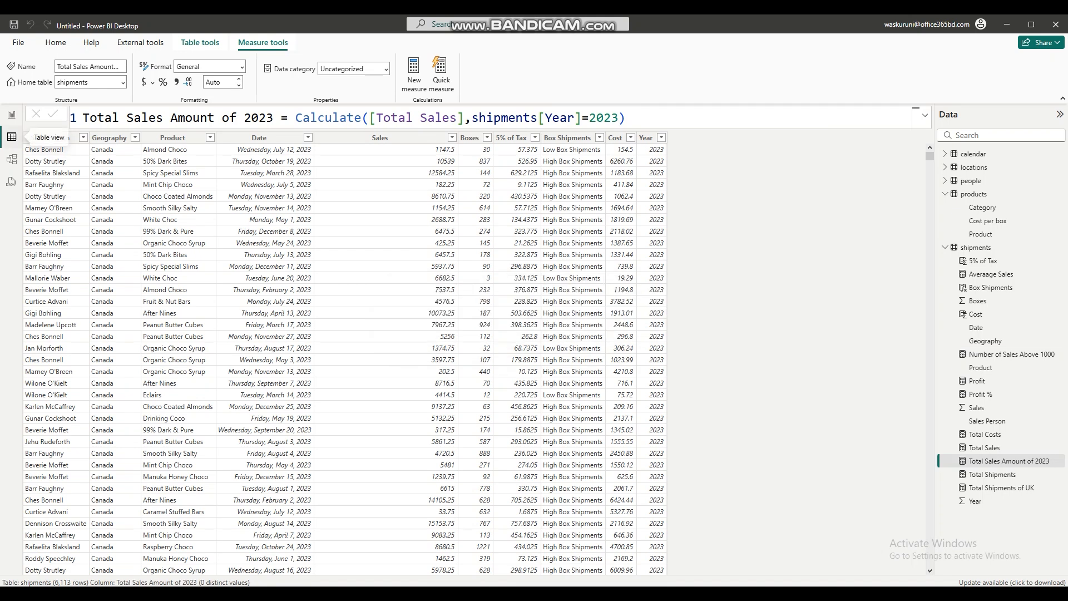
- Show Total Sales Amount of 2023 in a card on the report page and make the card wider and flatter
click(12, 114)
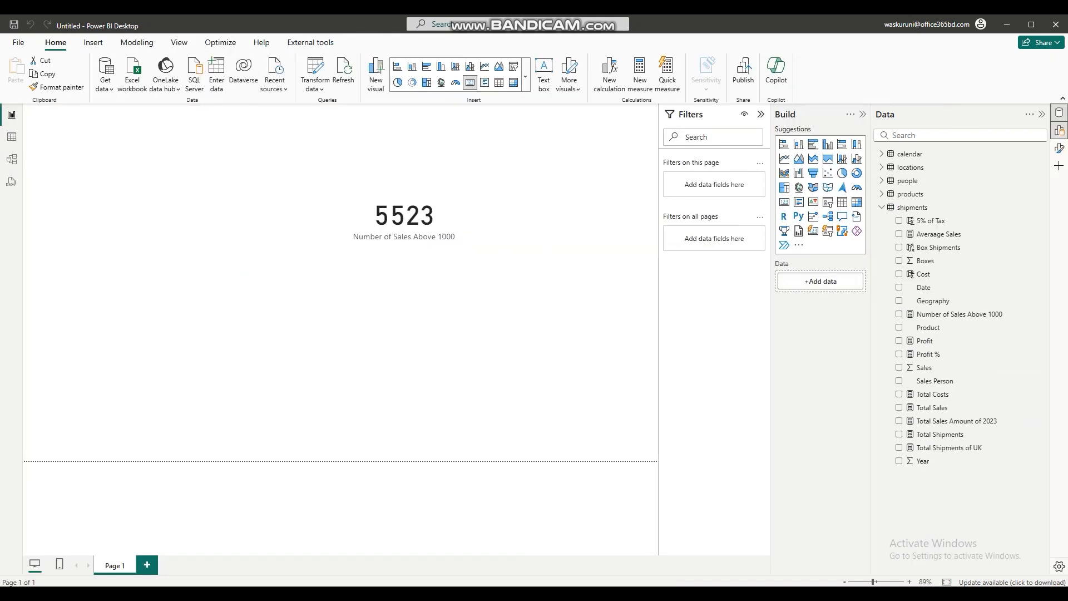
click(899, 421)
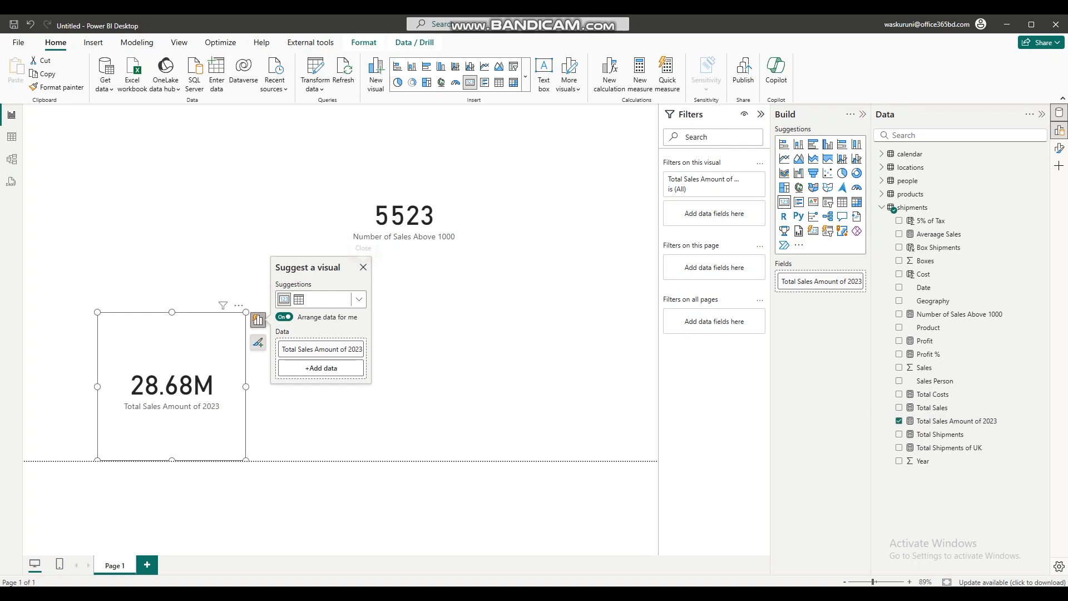
drag(246, 387, 519, 386)
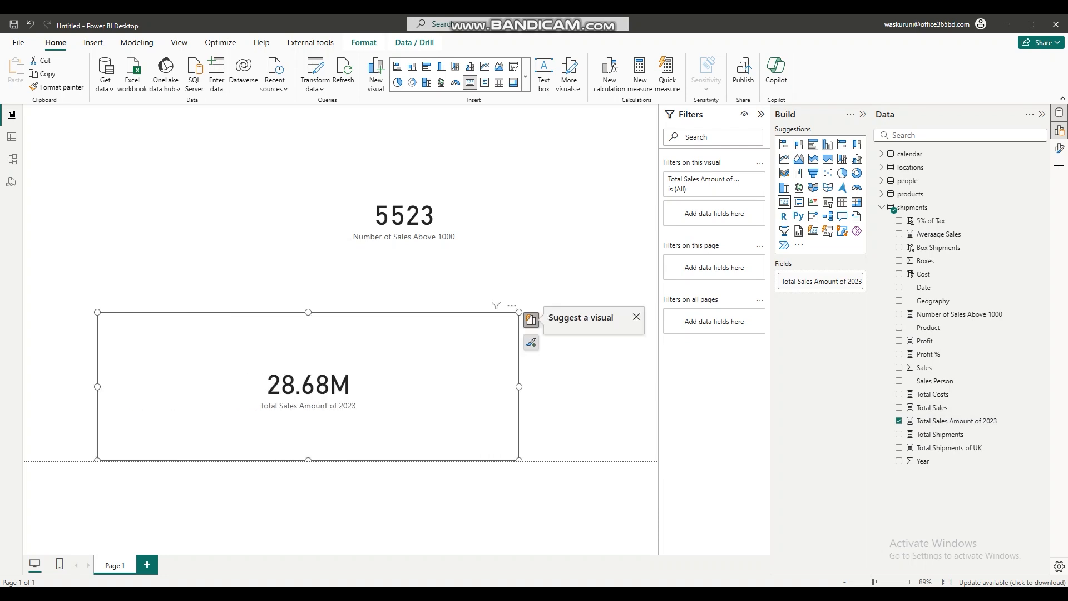
drag(519, 312, 404, 381)
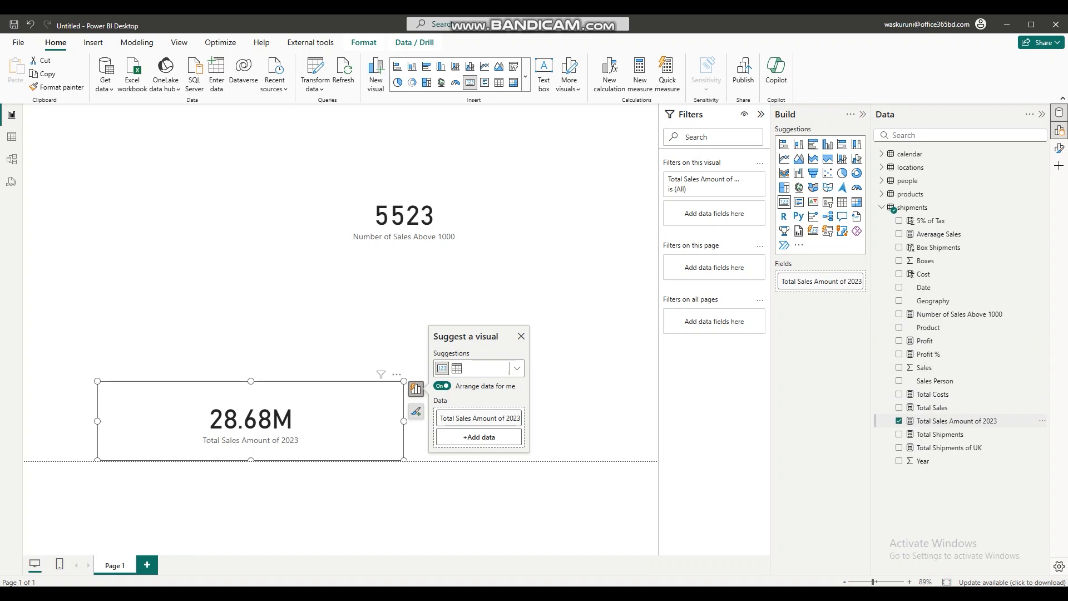
right_click(1040, 421)
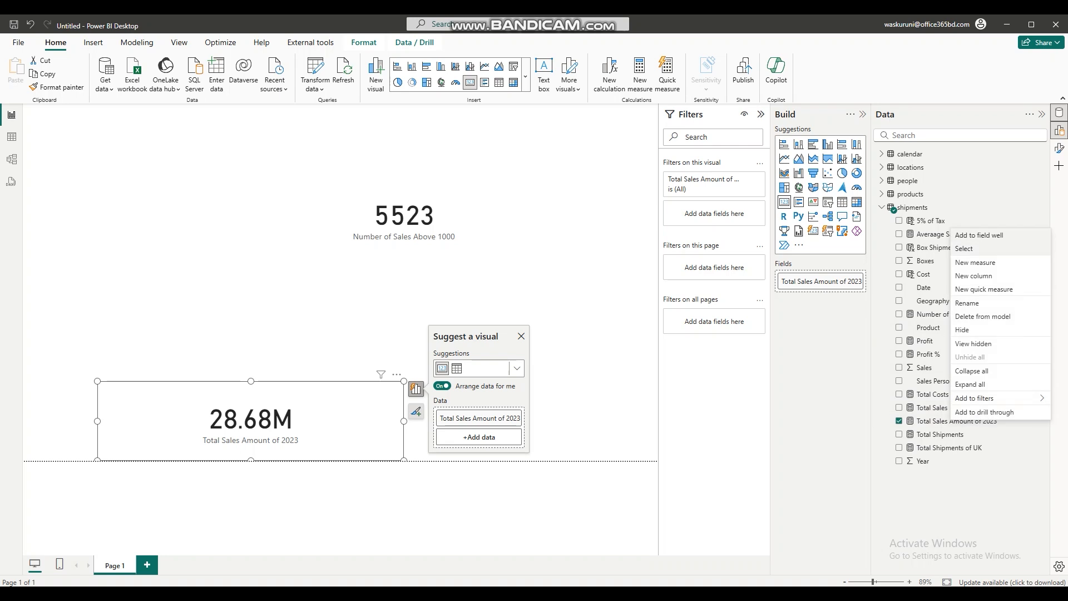
click(975, 262)
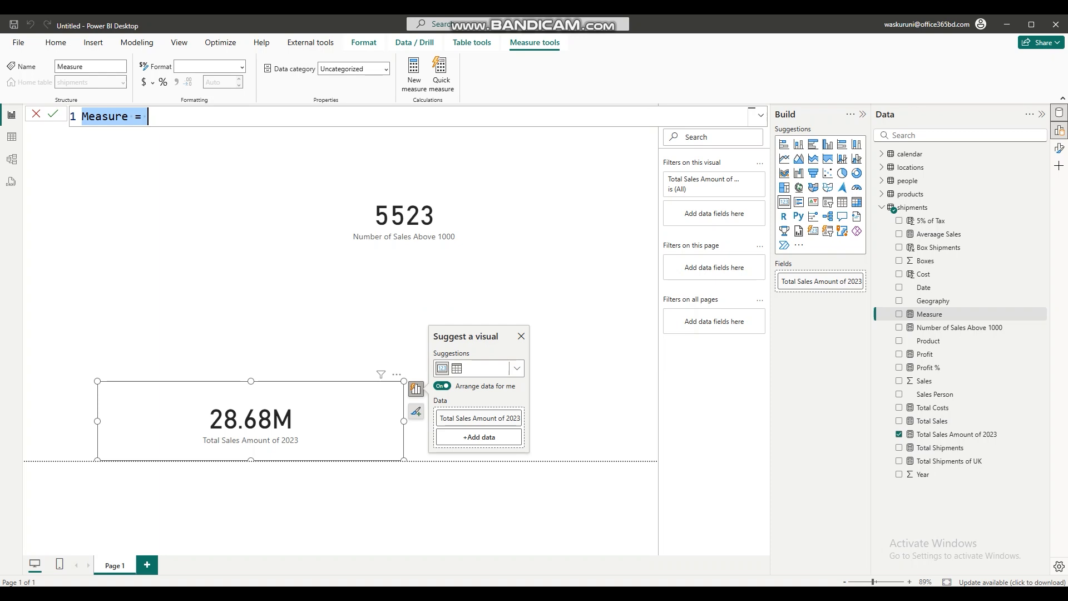
click(957, 433)
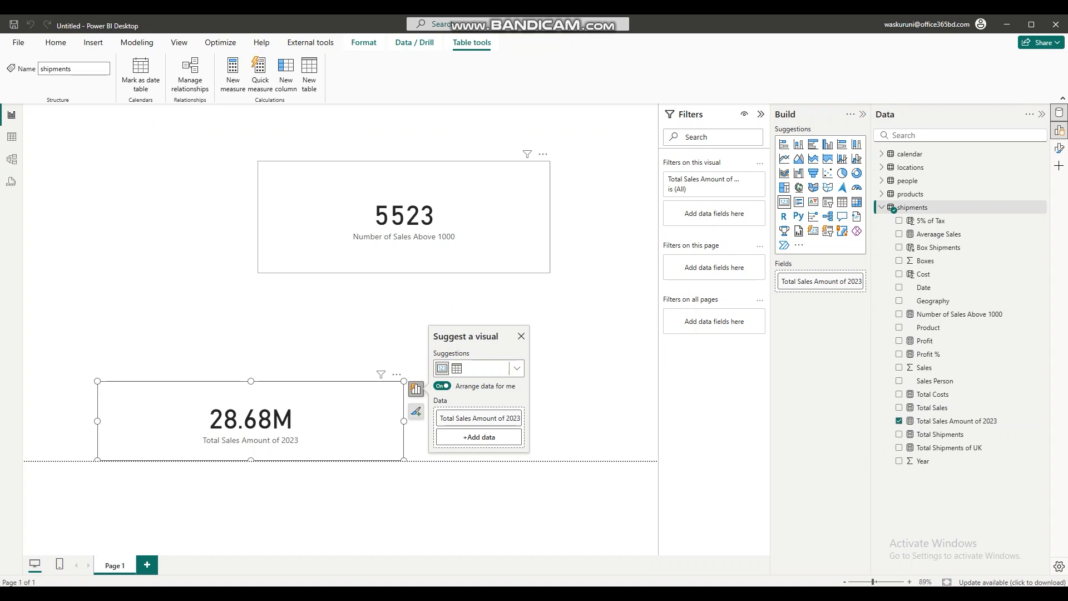
- Copy the full Total Sales Amount of 2023 formula into a new measure in the shipments table
click(957, 421)
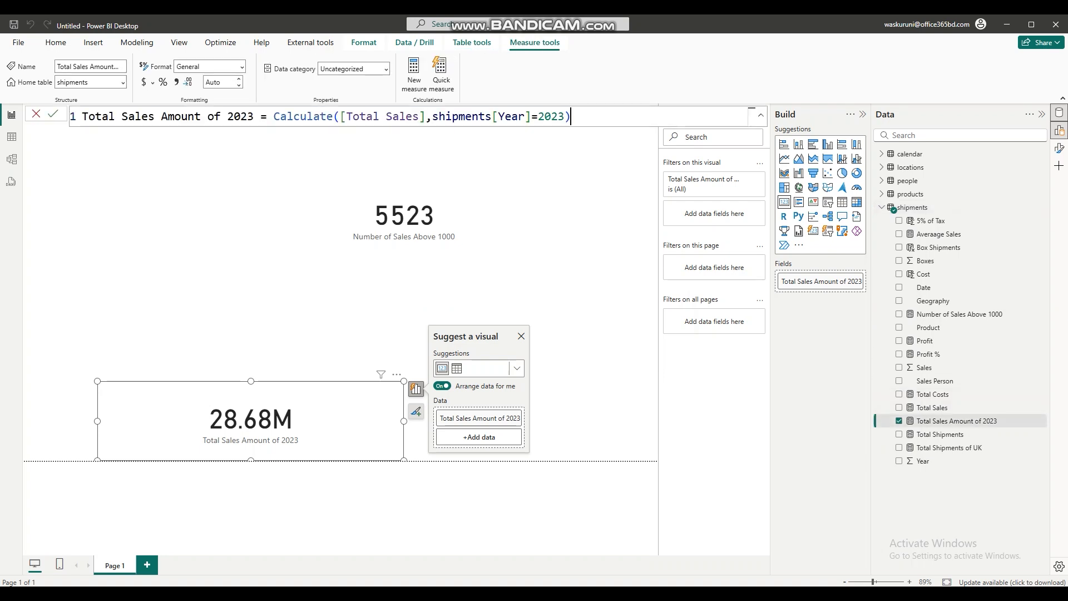
key(ctrl+a)
key(ctrl+c)
click(573, 116)
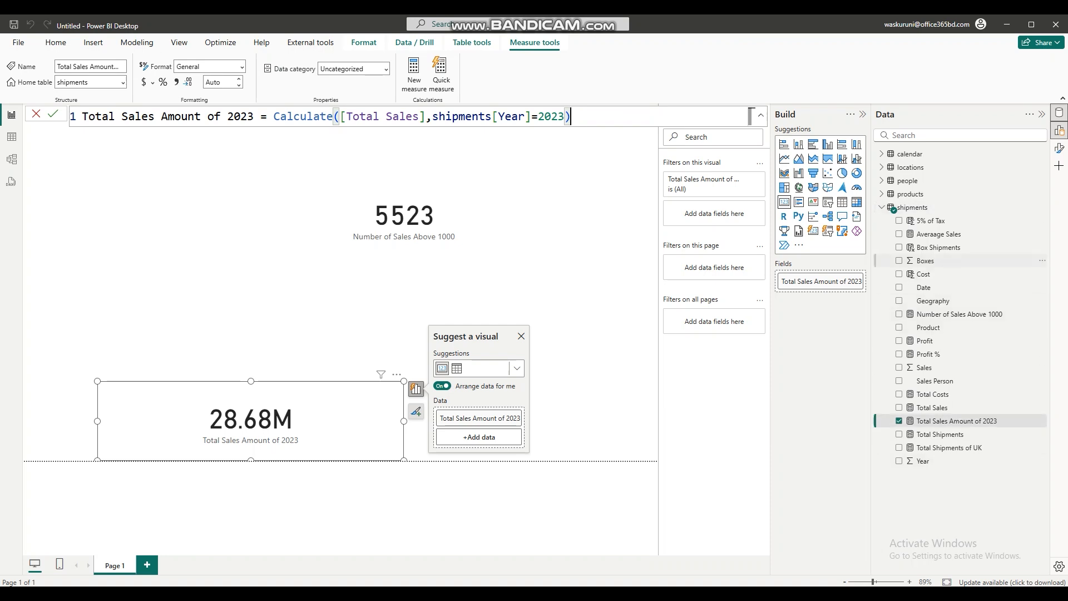
click(1042, 207)
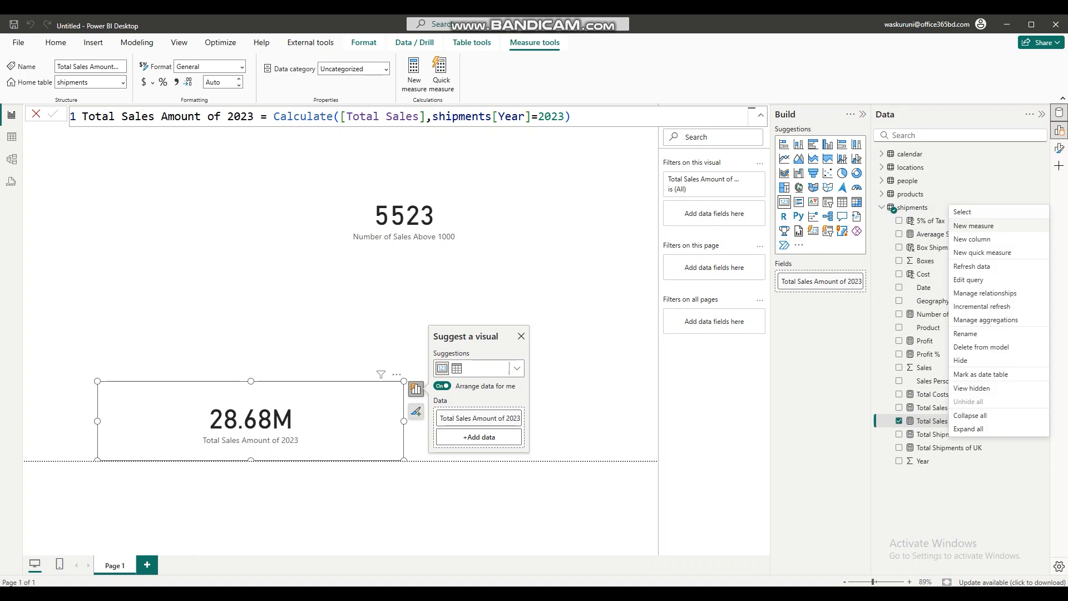
click(974, 226)
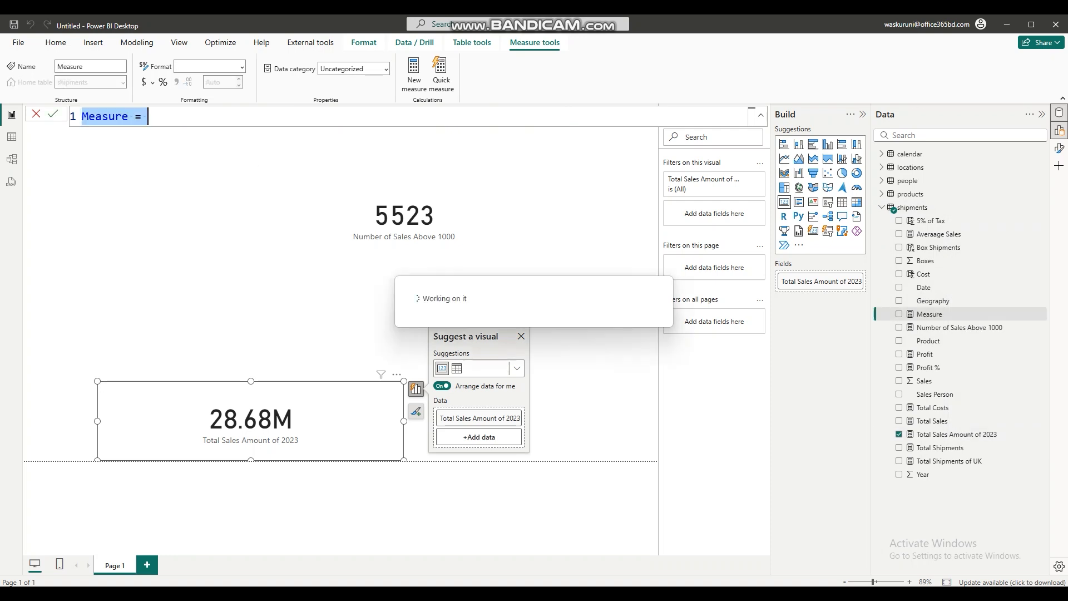
key(ctrl+v)
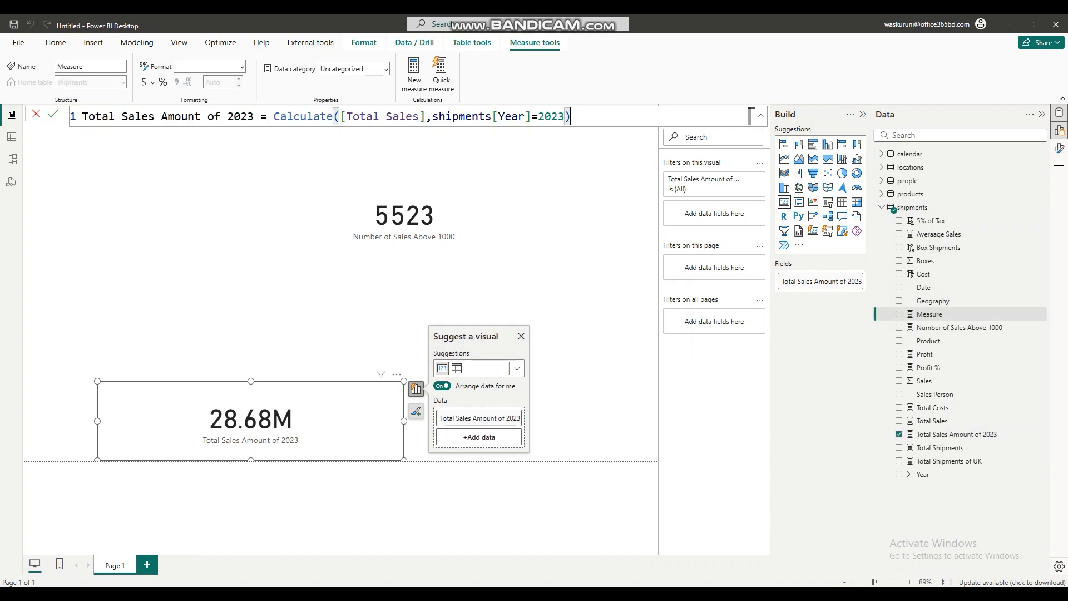
- Change the year to 2024 in both the name and the filter of the copied measure and commit it
click(247, 117)
key(Delete)
text(4)
click(558, 116)
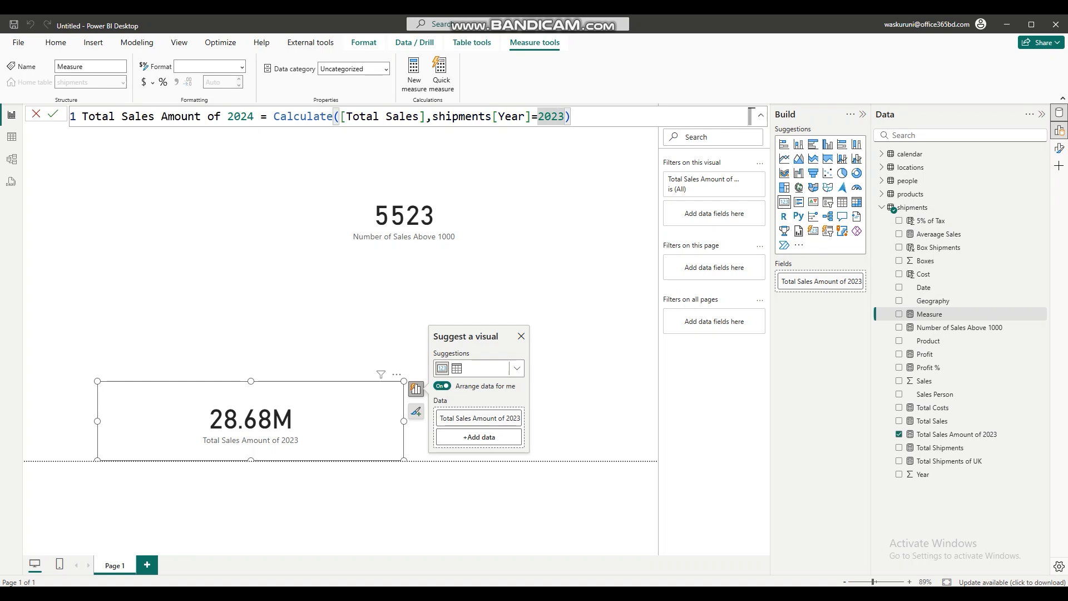
key(Delete)
text(4)
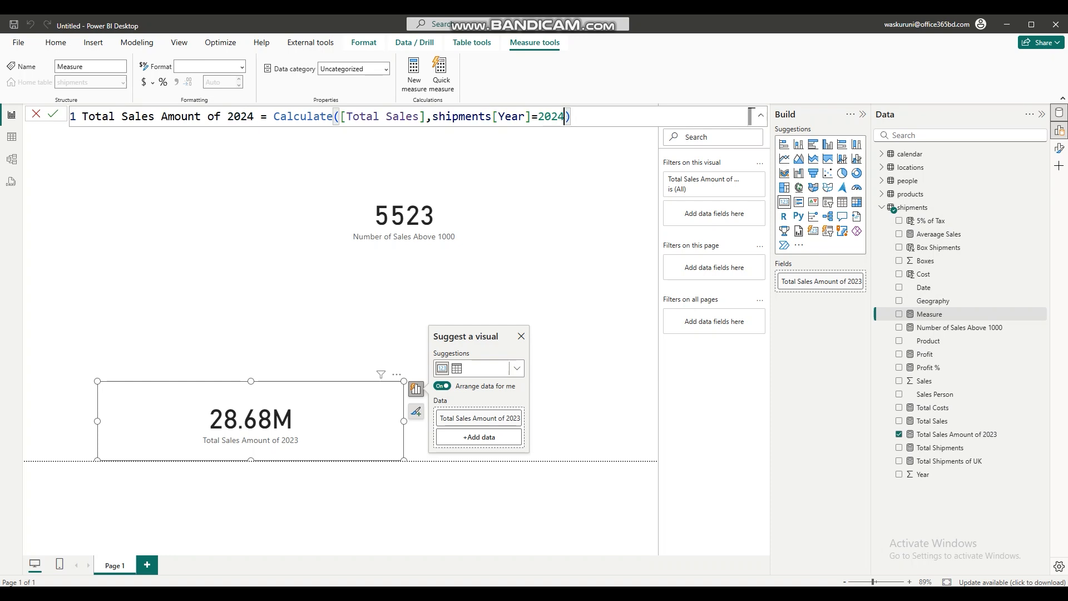
key(Return)
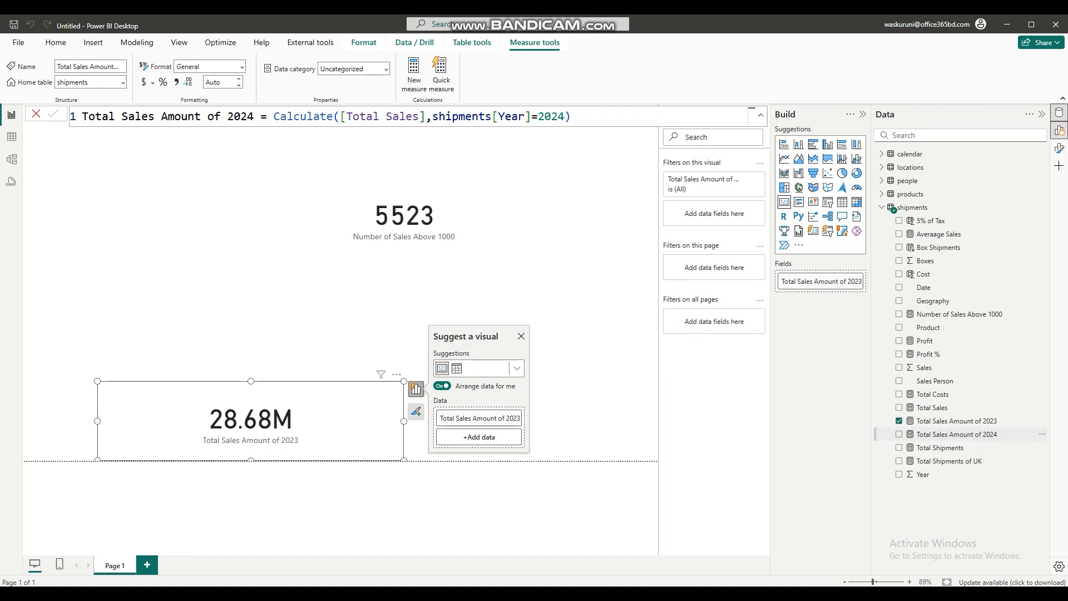
- Try adding Total Sales Amount of 2024 to the 2023 sales card, and delete the visual
click(899, 434)
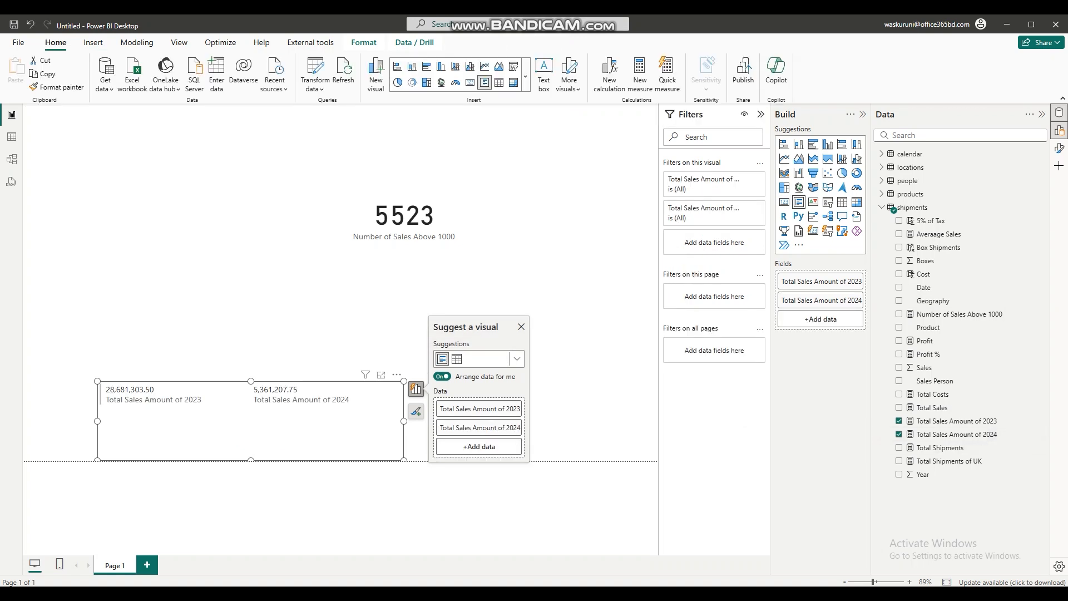
drag(250, 431, 316, 362)
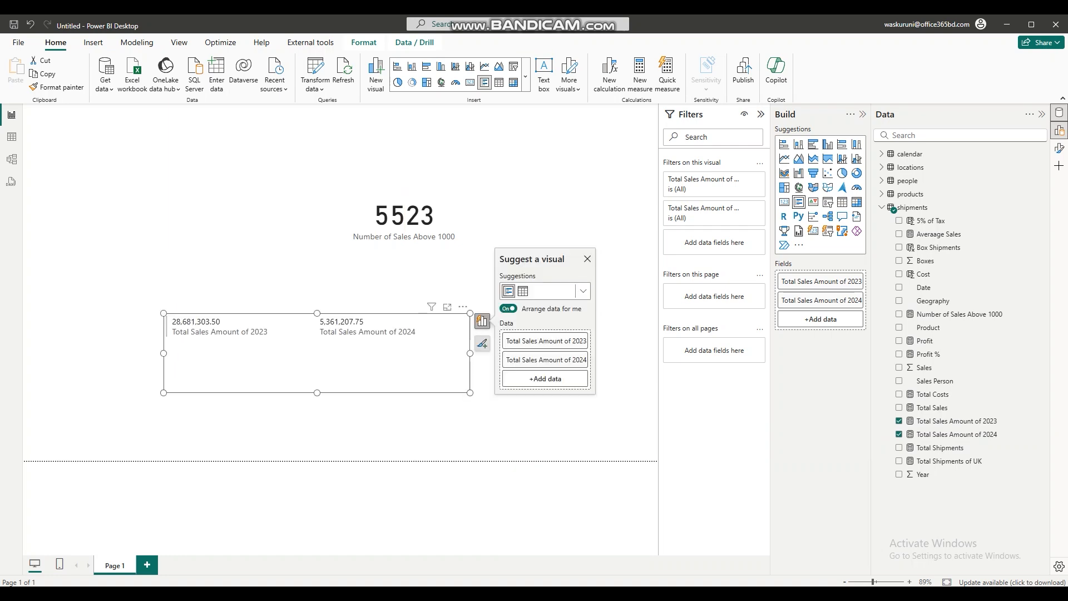
drag(470, 392, 416, 347)
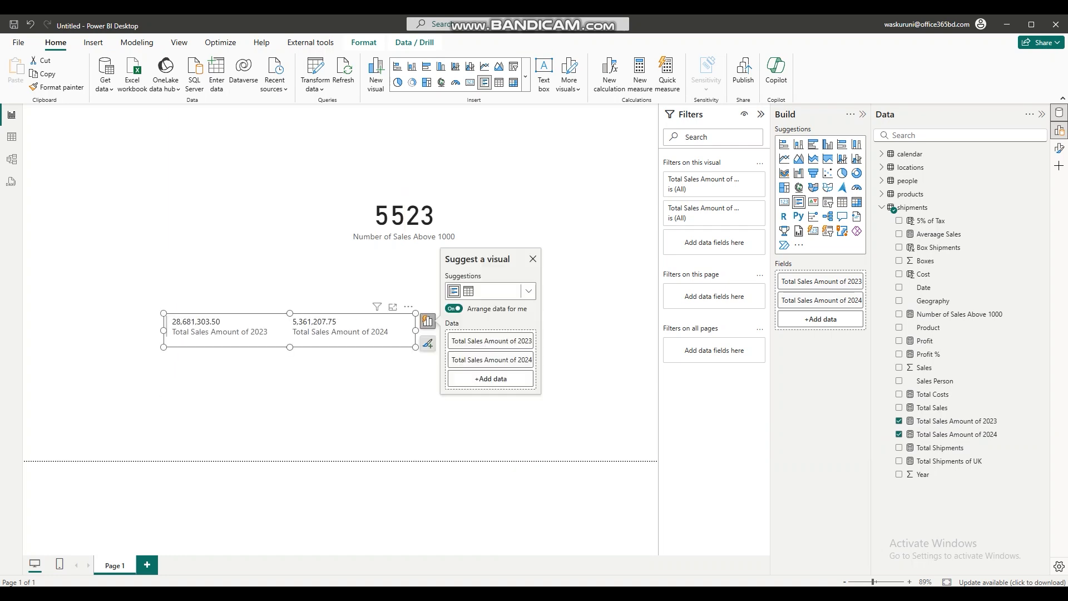
key(Delete)
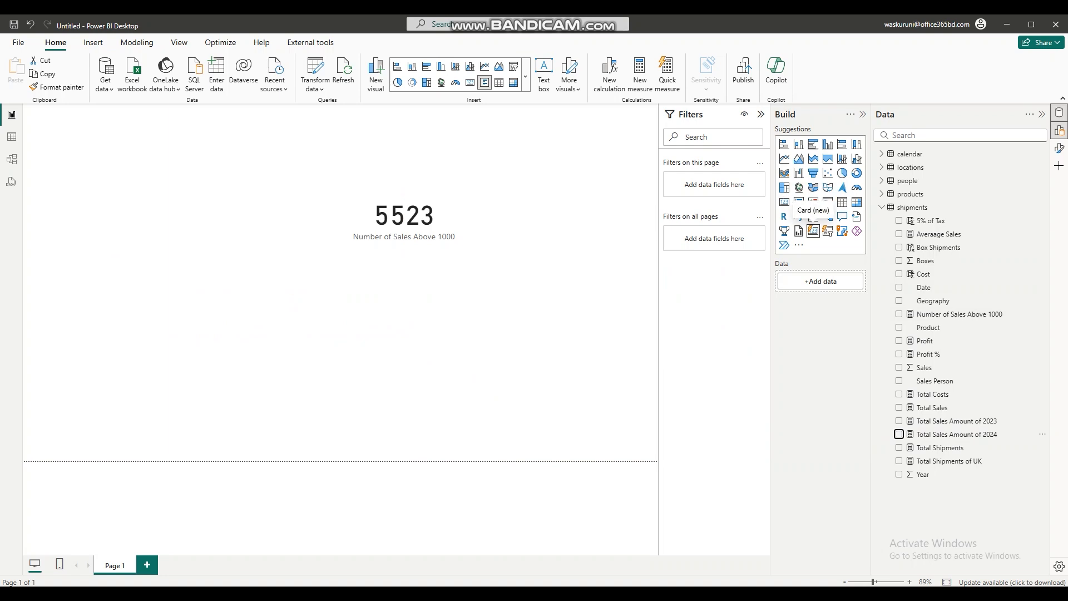
- Insert a Card (new) visual showing Total Sales Amount of 2023 and Total Sales Amount of 2024, widened to fit both labels
click(813, 201)
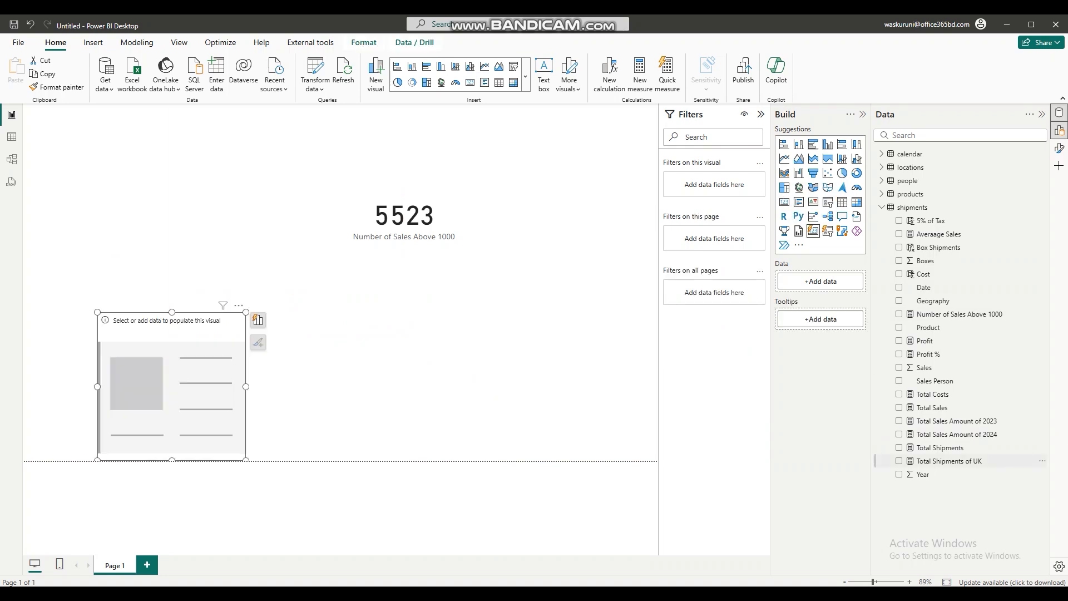
click(899, 421)
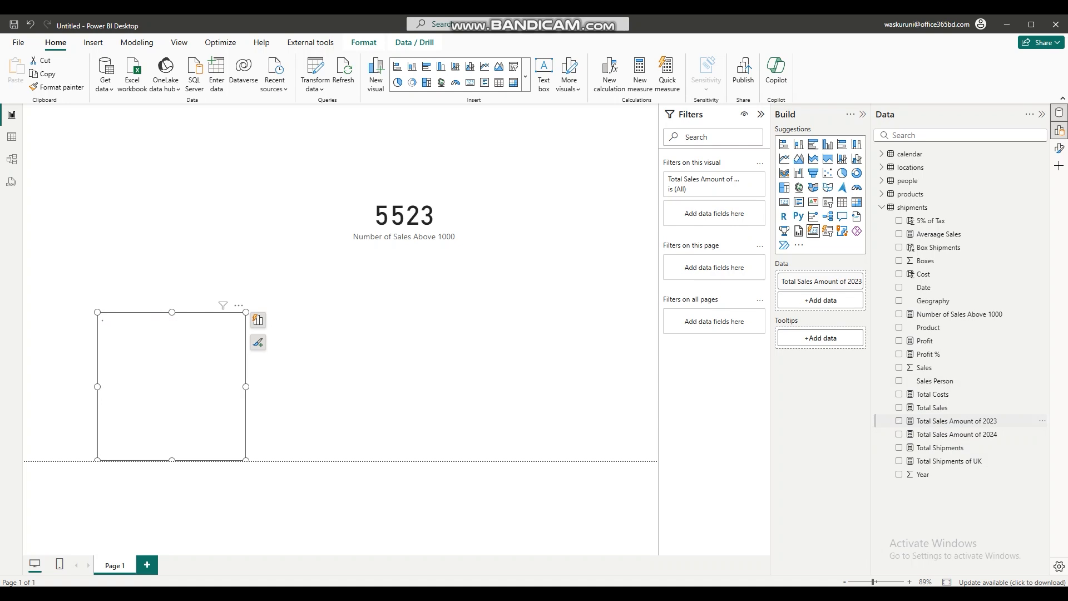
click(899, 434)
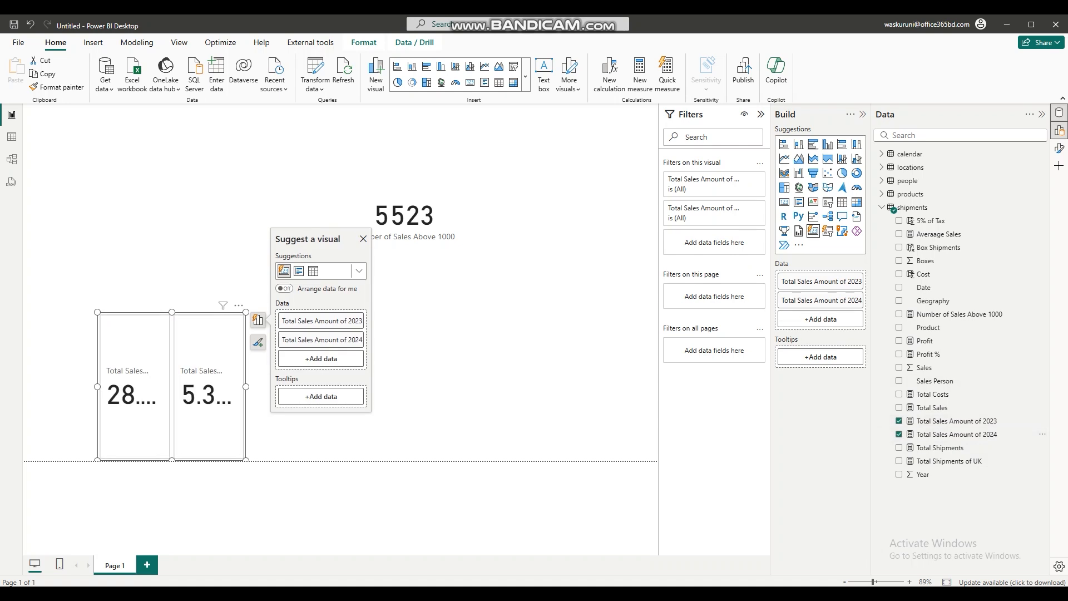
drag(246, 387, 428, 387)
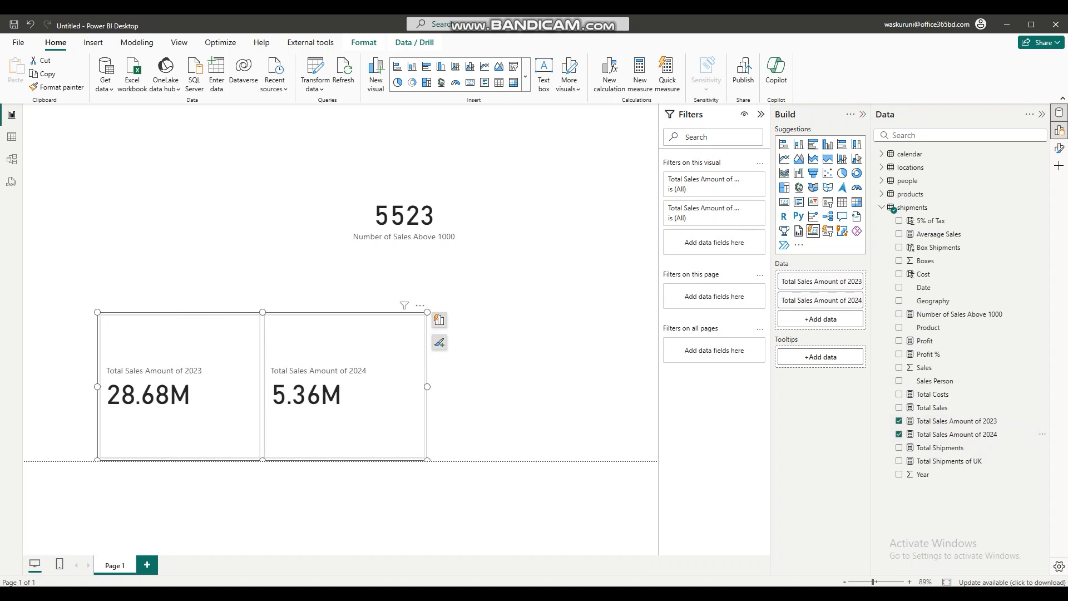
- Convert the card with the 2023 and 2024 sales measures into a matrix, moved up and resized to fit its two columns
drag(262, 312, 263, 378)
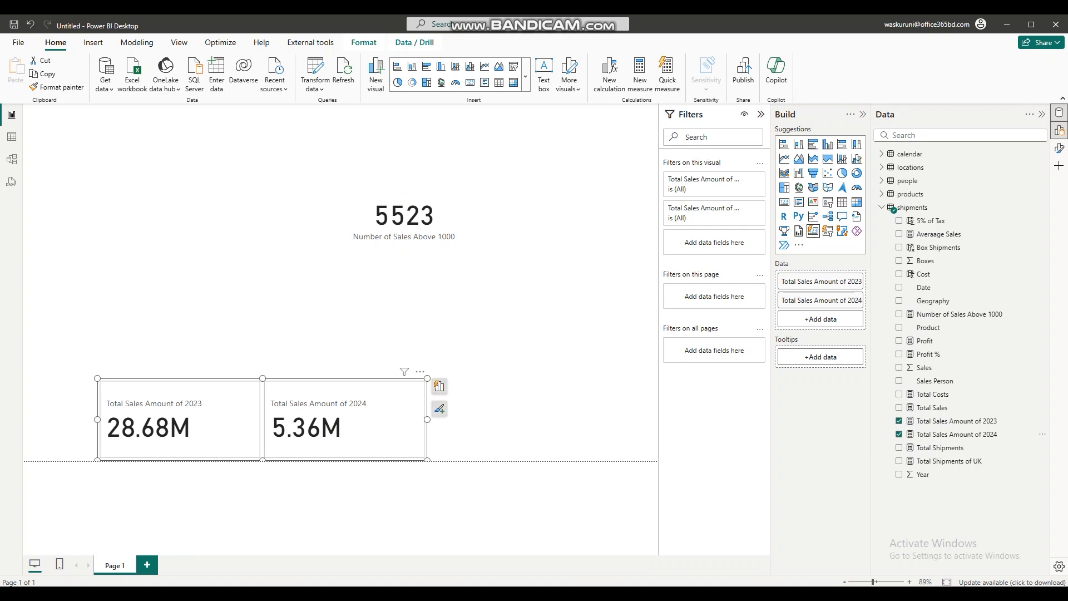
click(279, 334)
click(263, 412)
click(856, 202)
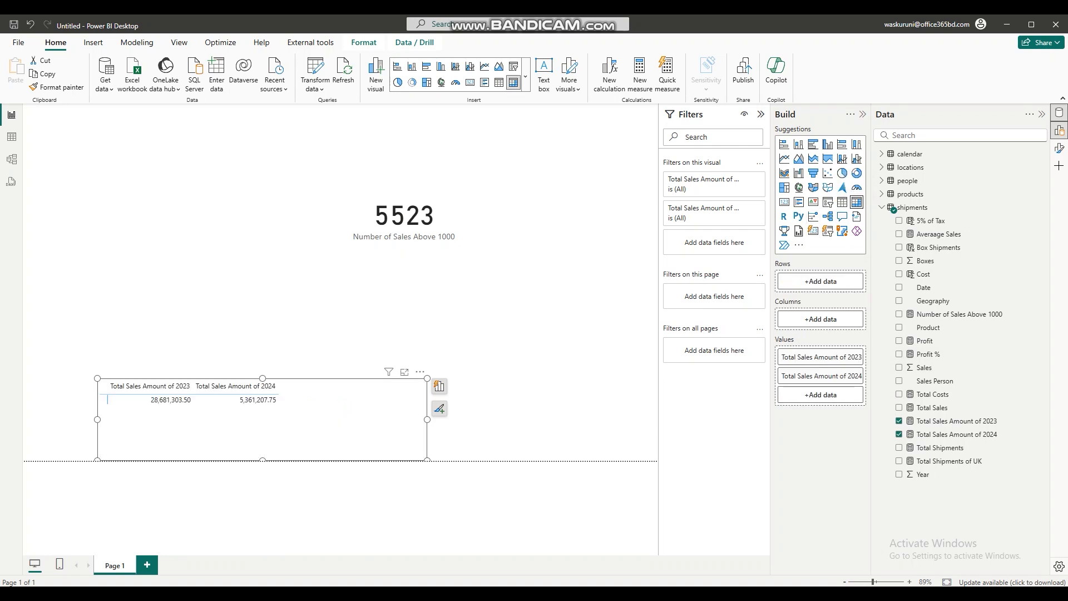
drag(340, 420, 335, 360)
click(356, 434)
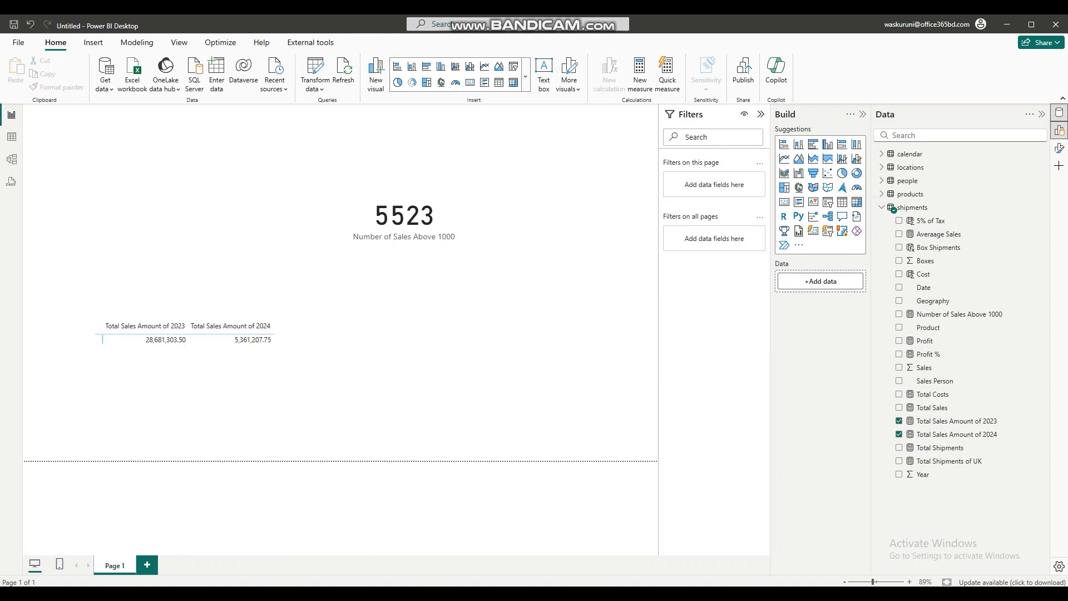
click(390, 361)
drag(423, 359, 317, 359)
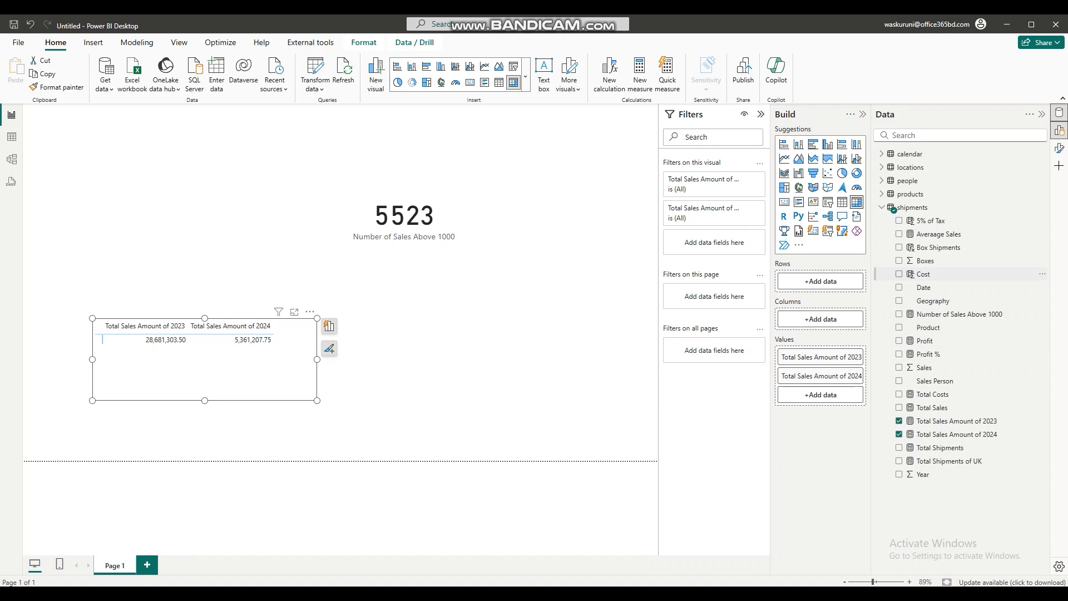
- Add Geography as the matrix rows, then resize the matrix and place it below the Number of Sales Above 1000 card
drag(933, 301, 820, 281)
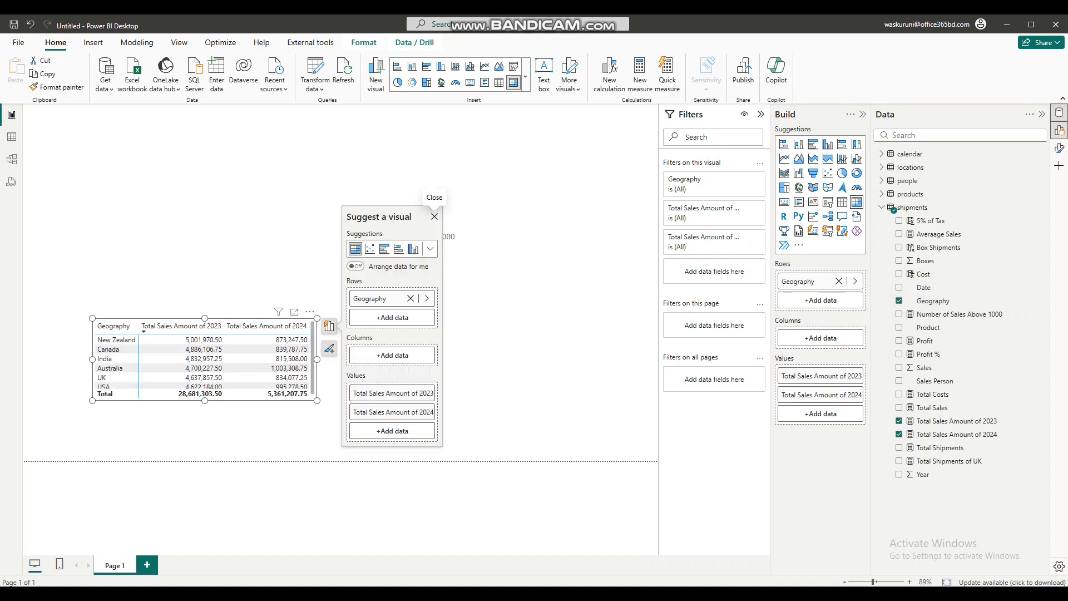
click(434, 217)
drag(317, 401, 387, 419)
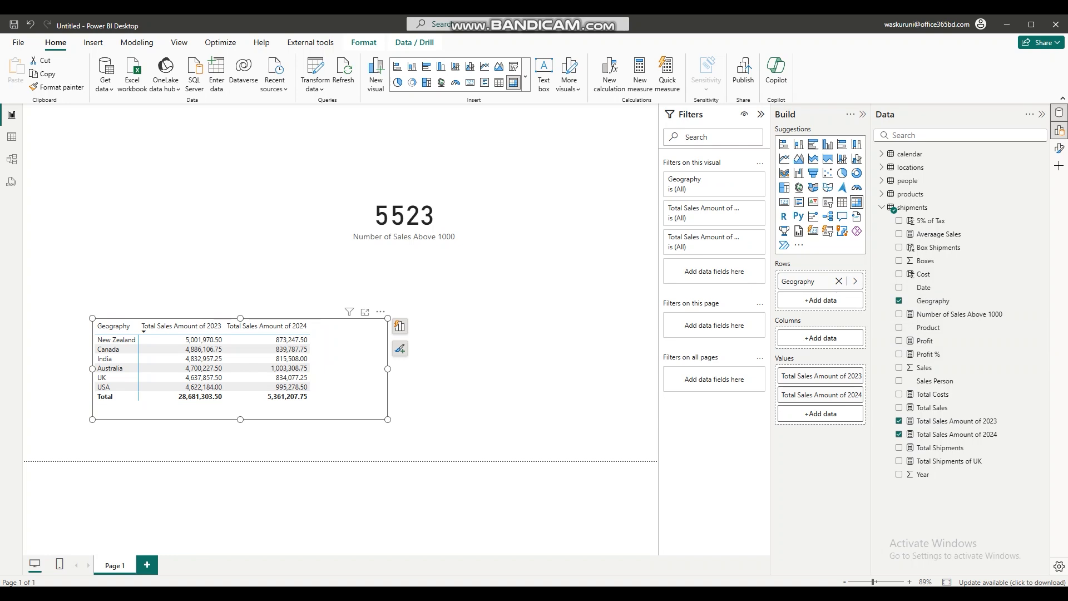
drag(279, 320, 379, 252)
mouse_move(192, 352)
mouse_down()
mouse_move(117, 396)
mouse_move(168, 372)
mouse_move(186, 349)
mouse_up()
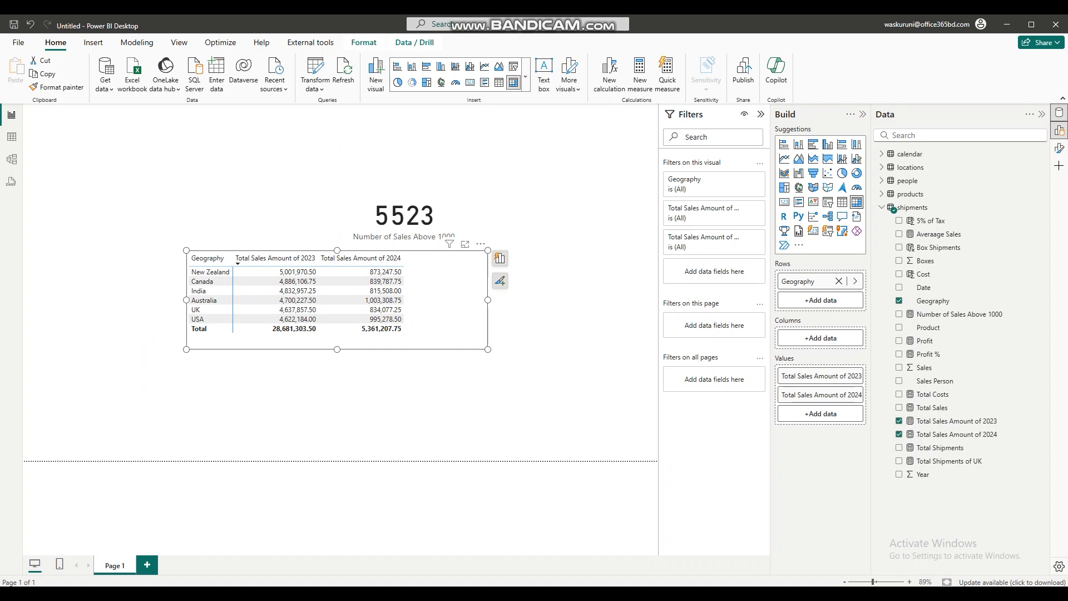
drag(488, 299, 414, 300)
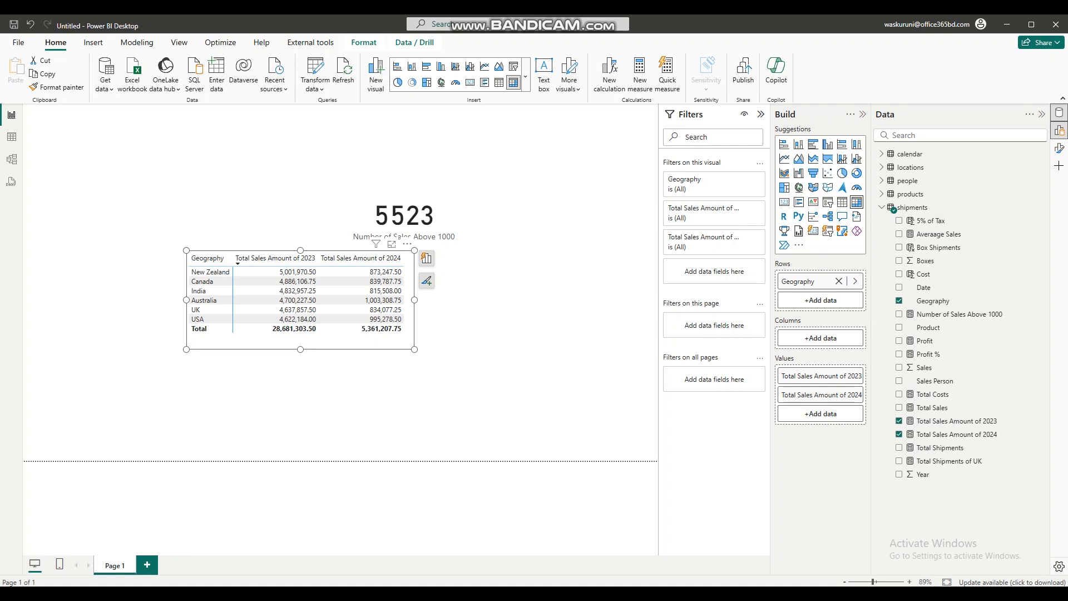
drag(301, 340, 340, 367)
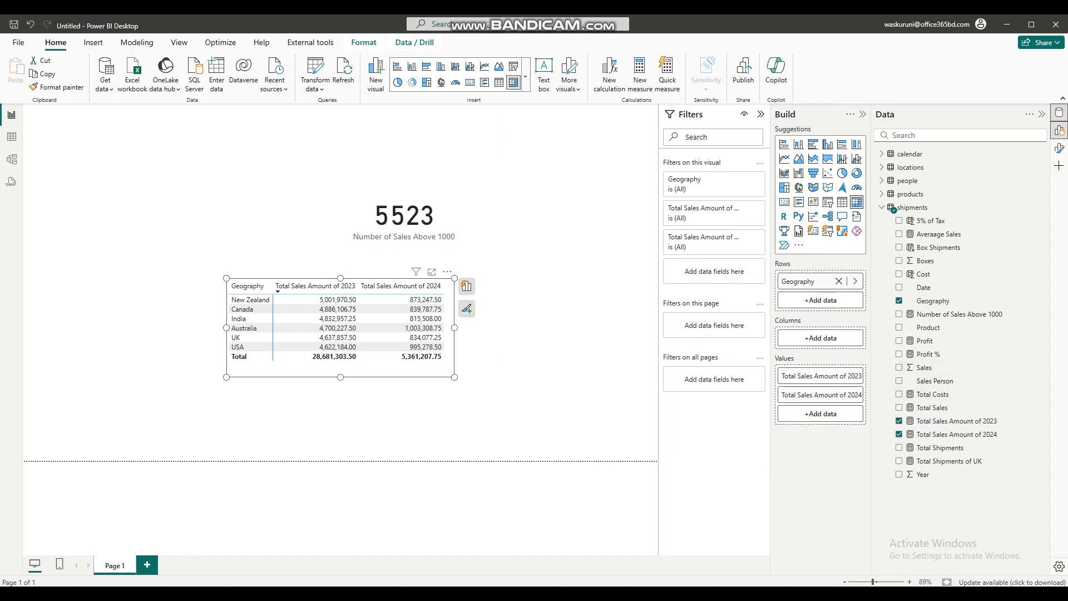
- Delete the yearly sales matrix and start a new shipments measure named Total Sales of USA and UK
key(Delete)
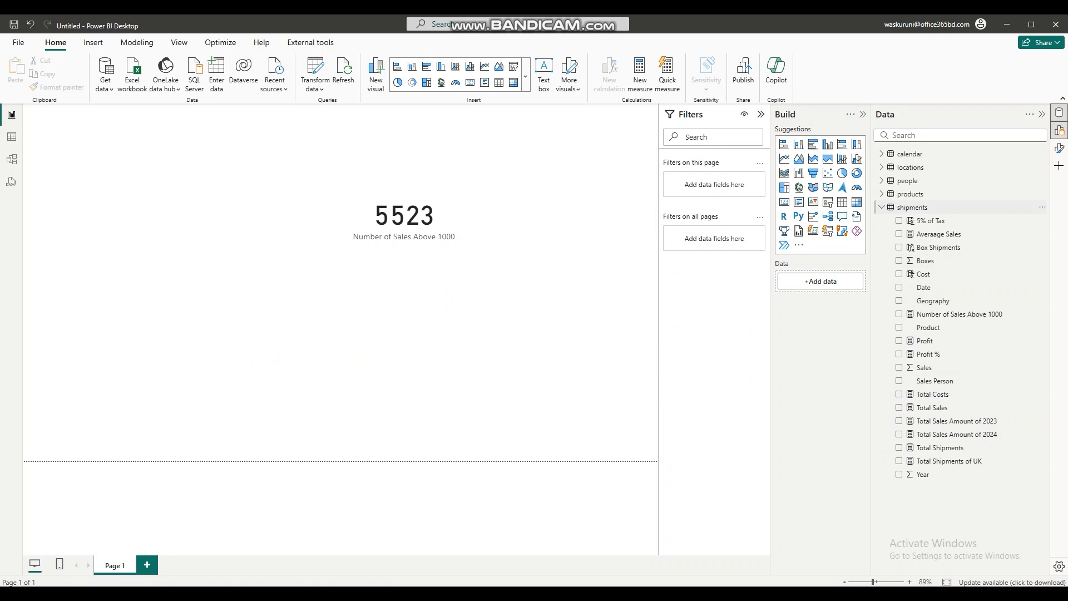
click(1042, 207)
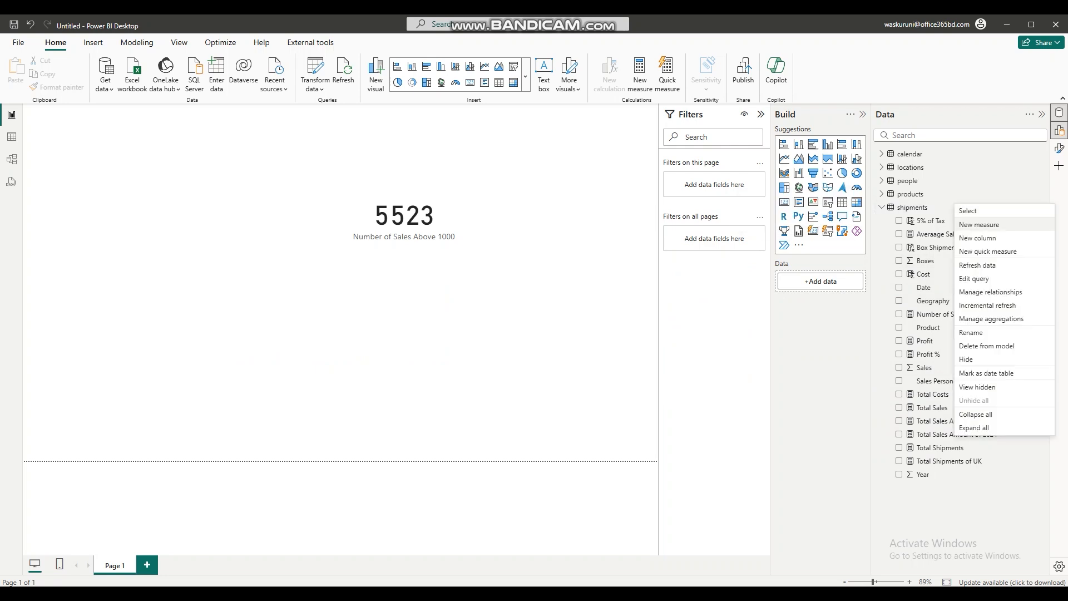
key(Escape)
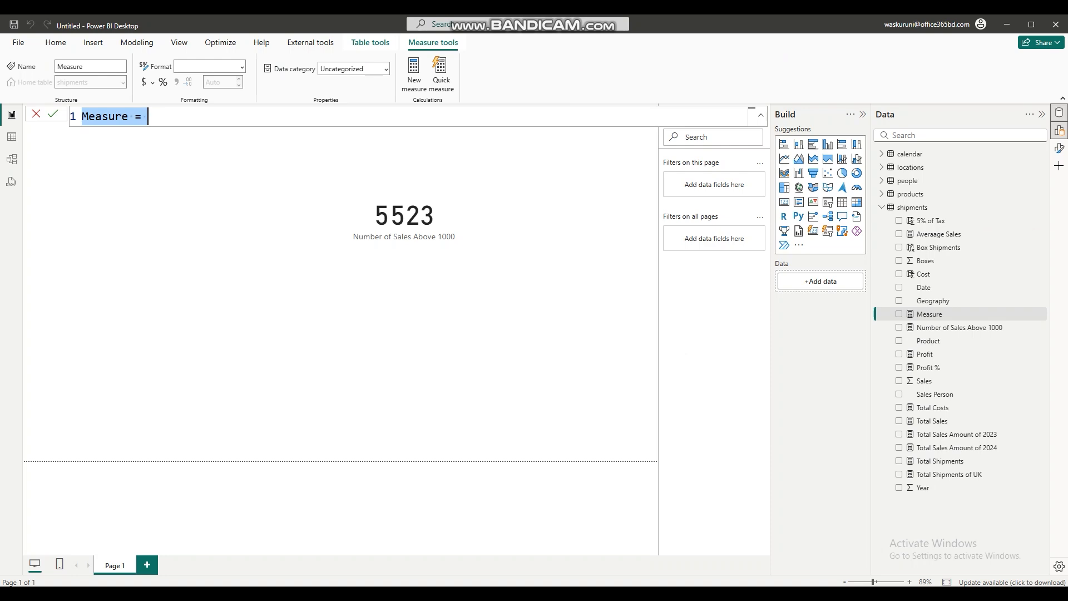
text(Total )
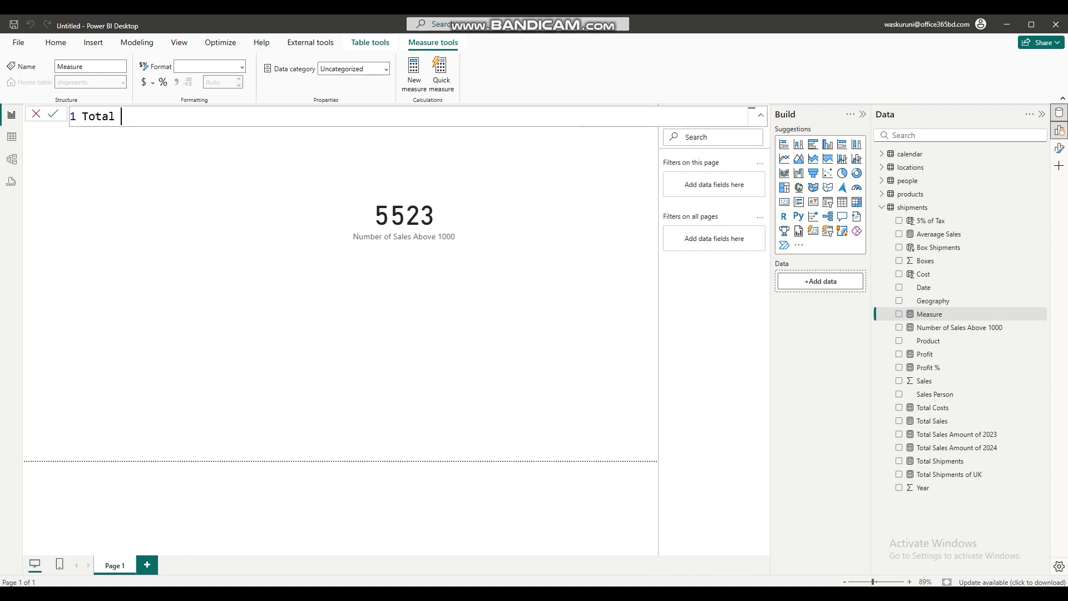
text(Sales of USA and UK =)
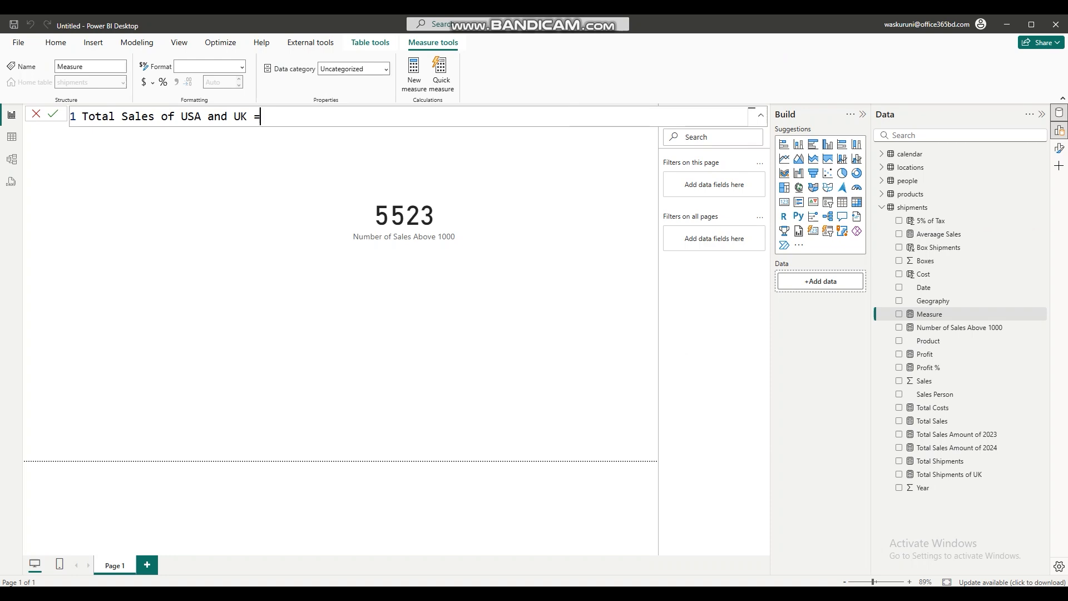
- Open the measure's formula with a Calculate function that uses [Total Sales] as its expression
text(Calculate()
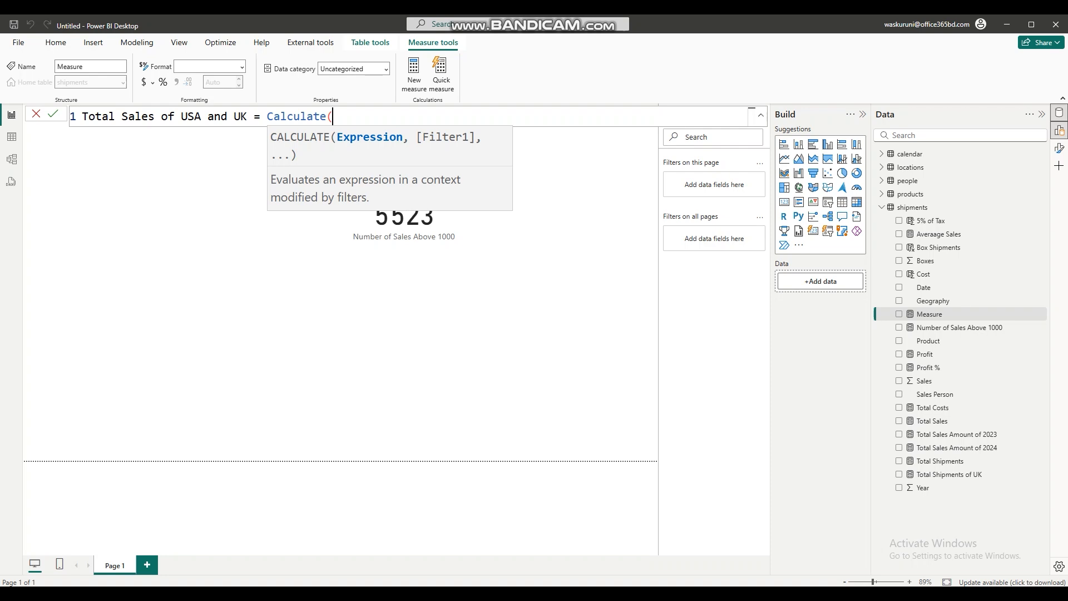
text(te)
key(BackSpace)
text(op)
key(BackSpace)
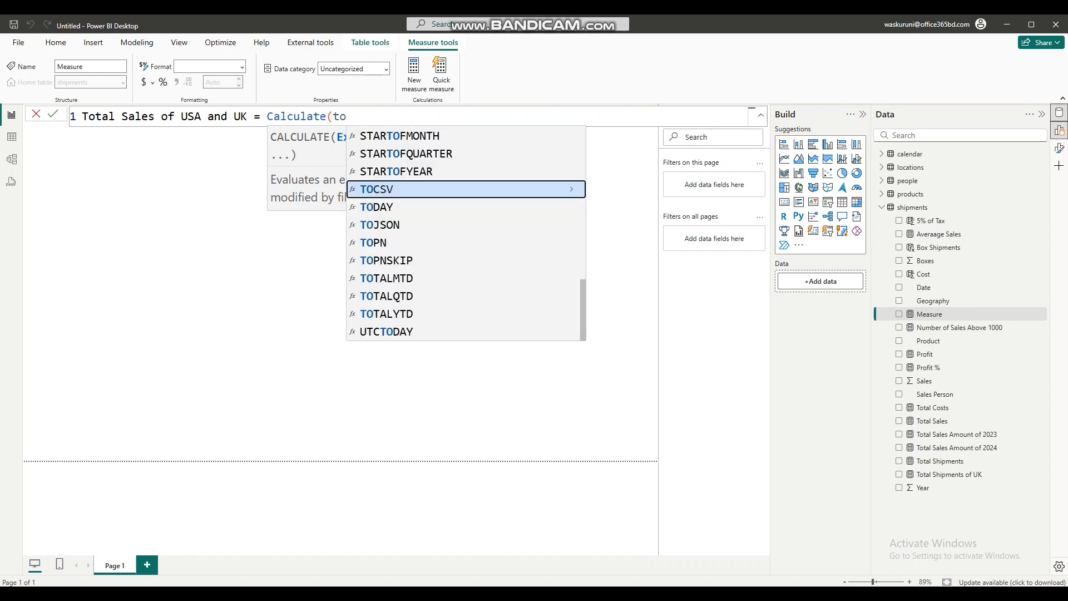
key(Escape)
text(to)
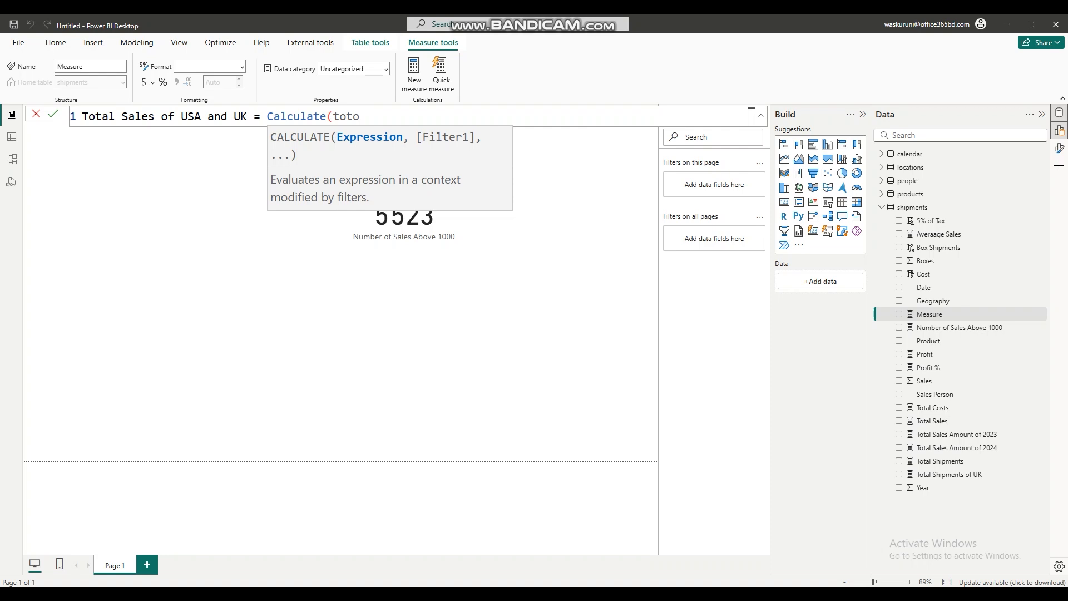
key(BackSpace)
text(a)
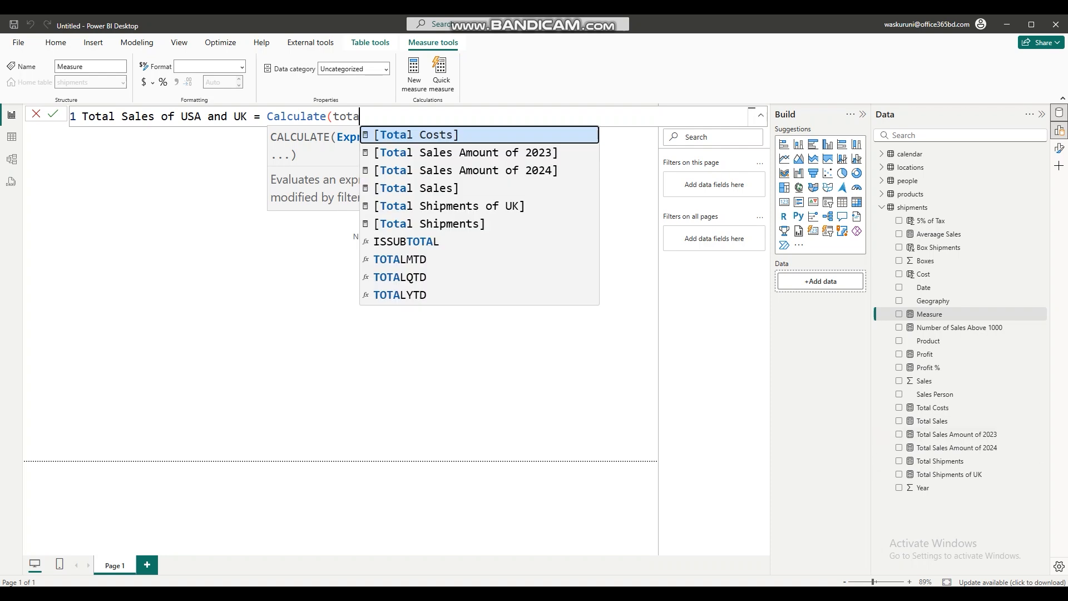
click(445, 189)
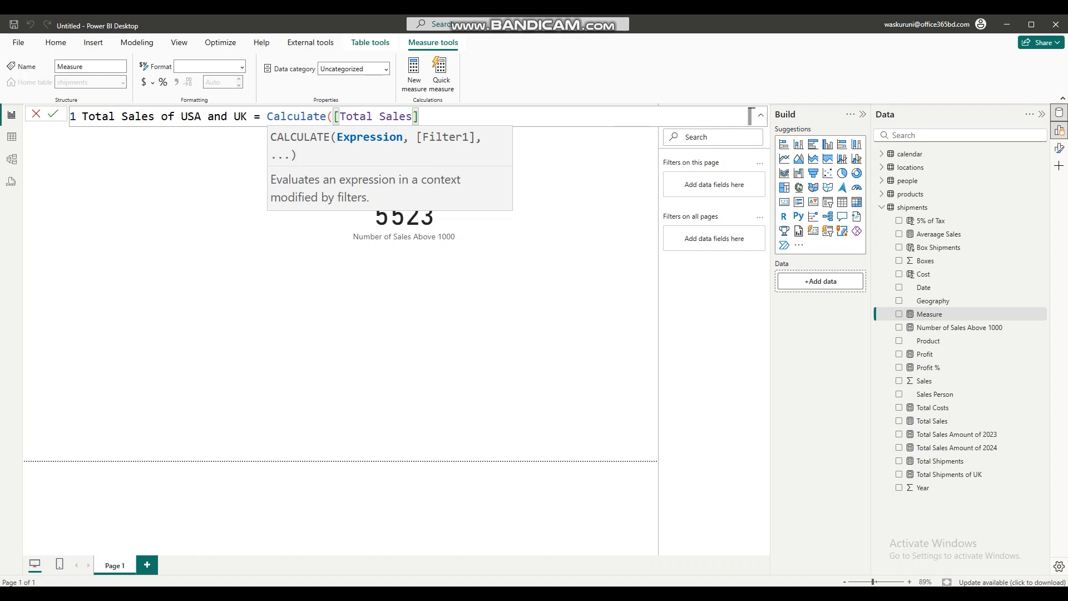
- Add the filter shipments[Geography] in {"USA","UK"}, with a line break after USA inside its quotes, and commit the measure
text(,)
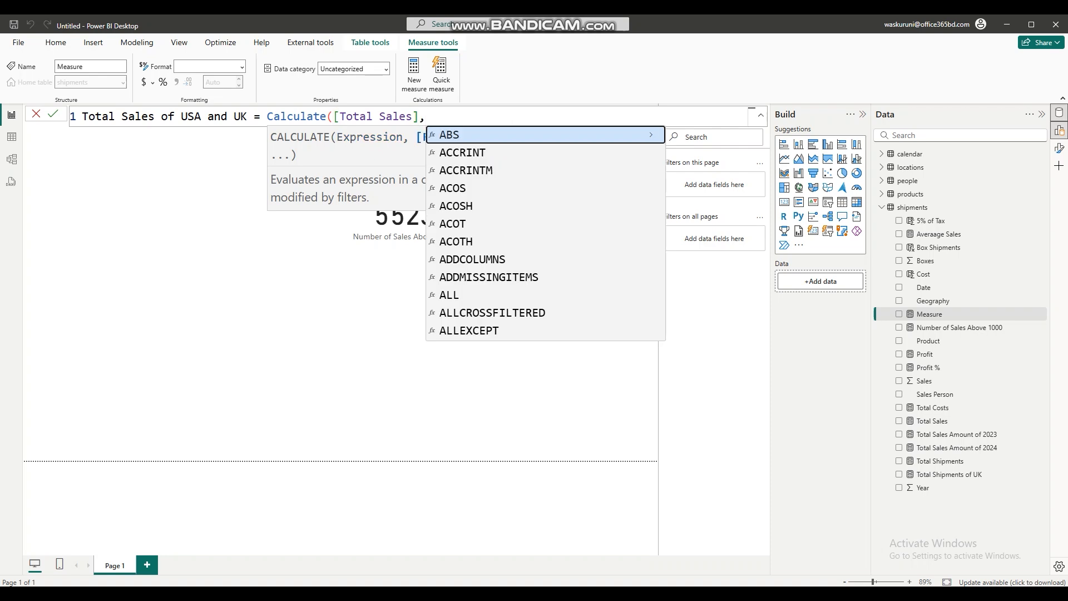
text(shi)
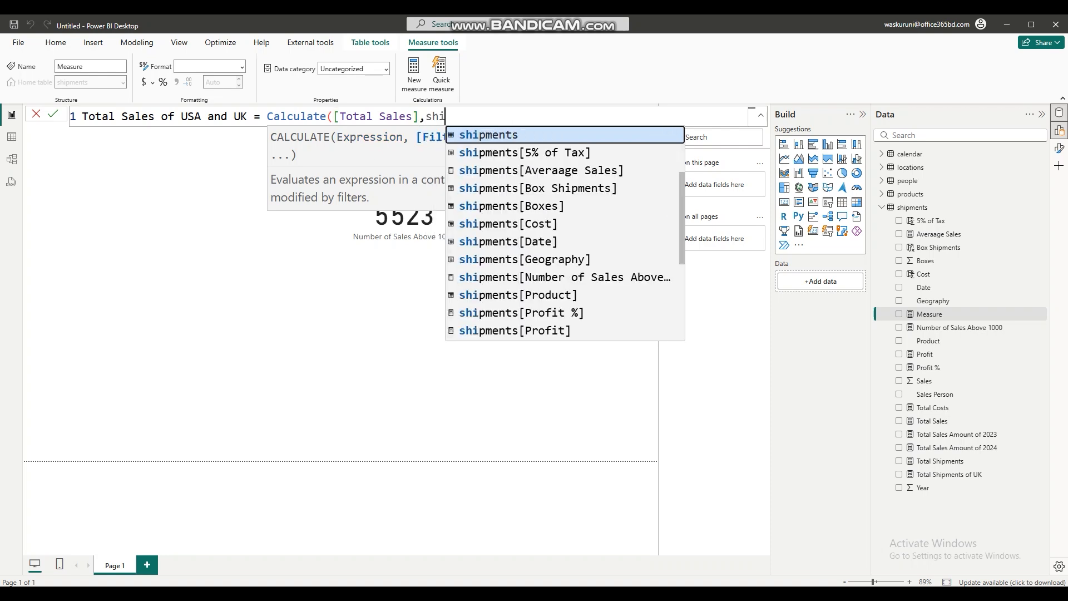
text(pme)
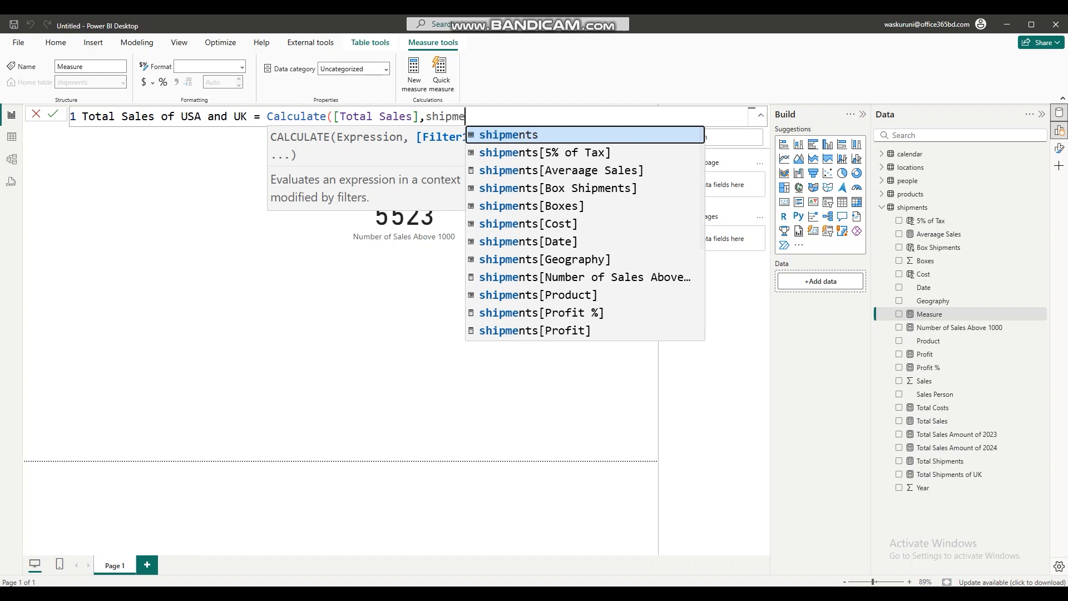
click(545, 260)
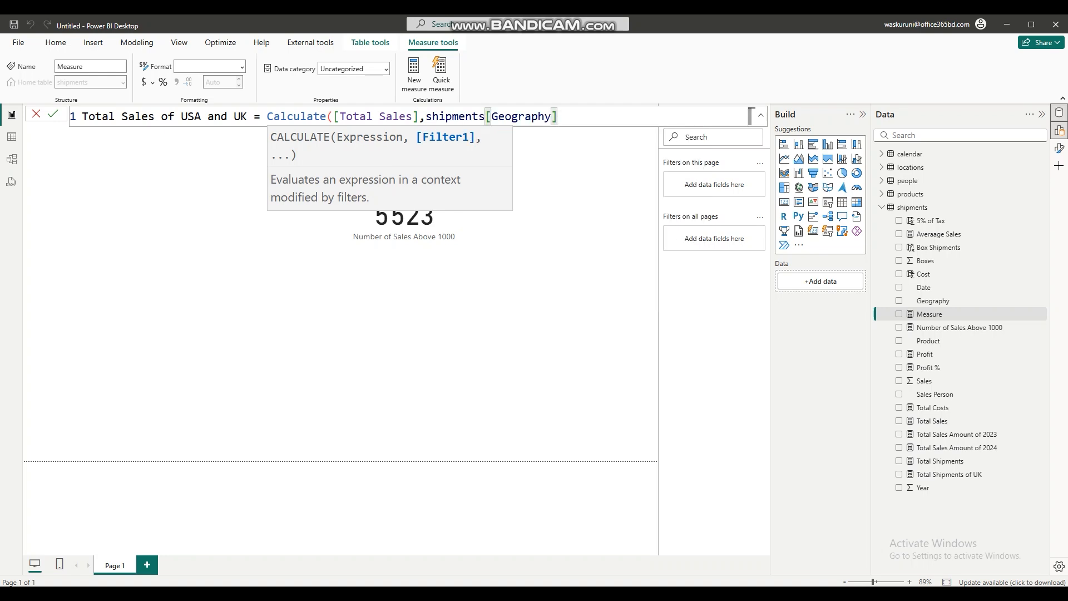
text(in {"USA)
key(shift+Return)
text(")
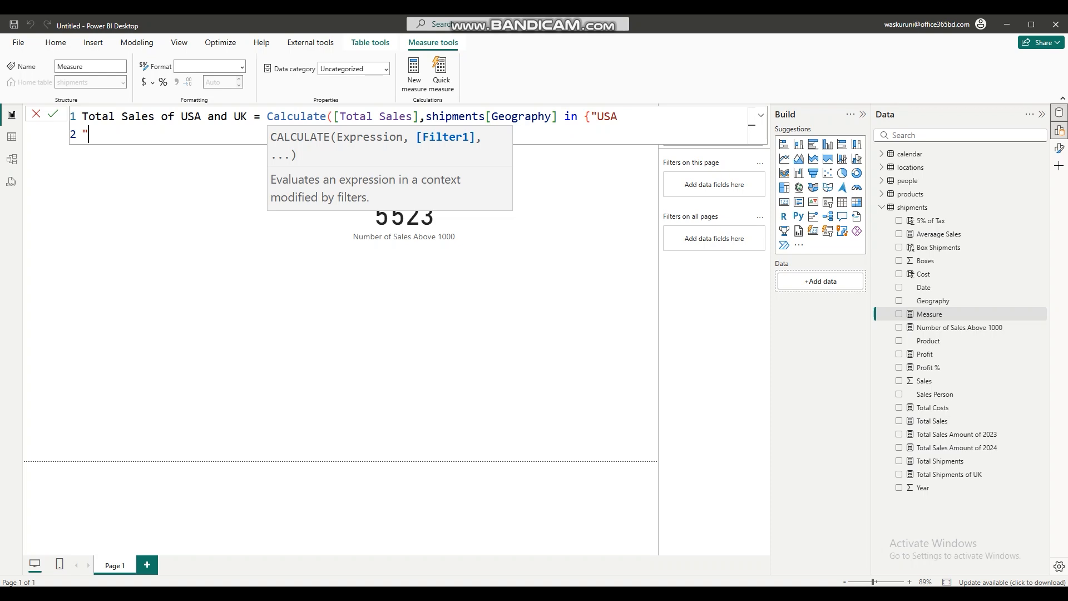
text(,"UK"}))
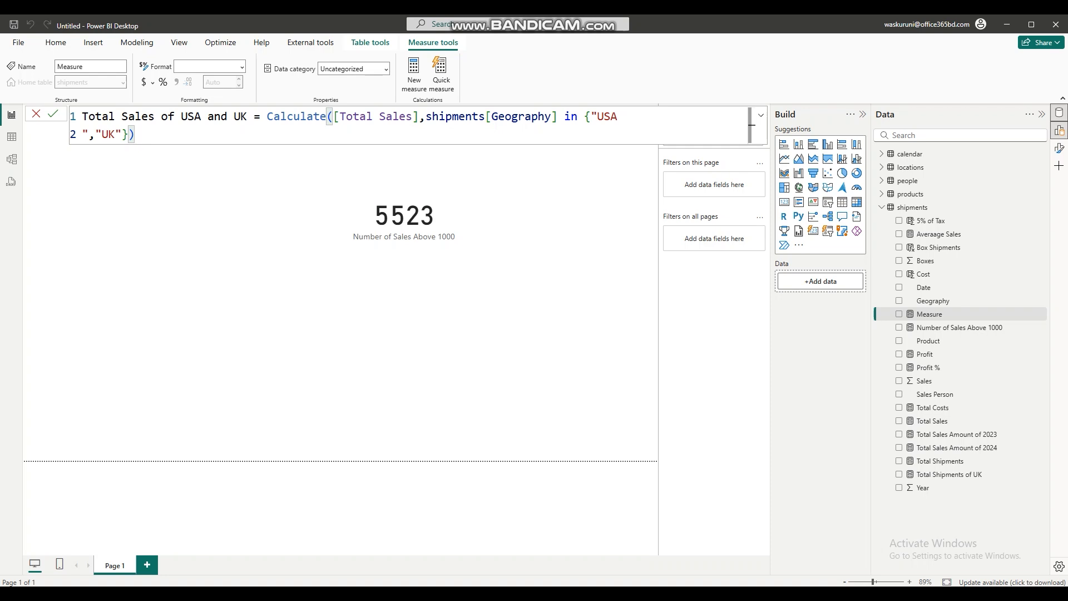
key(ctrl+shift+Home)
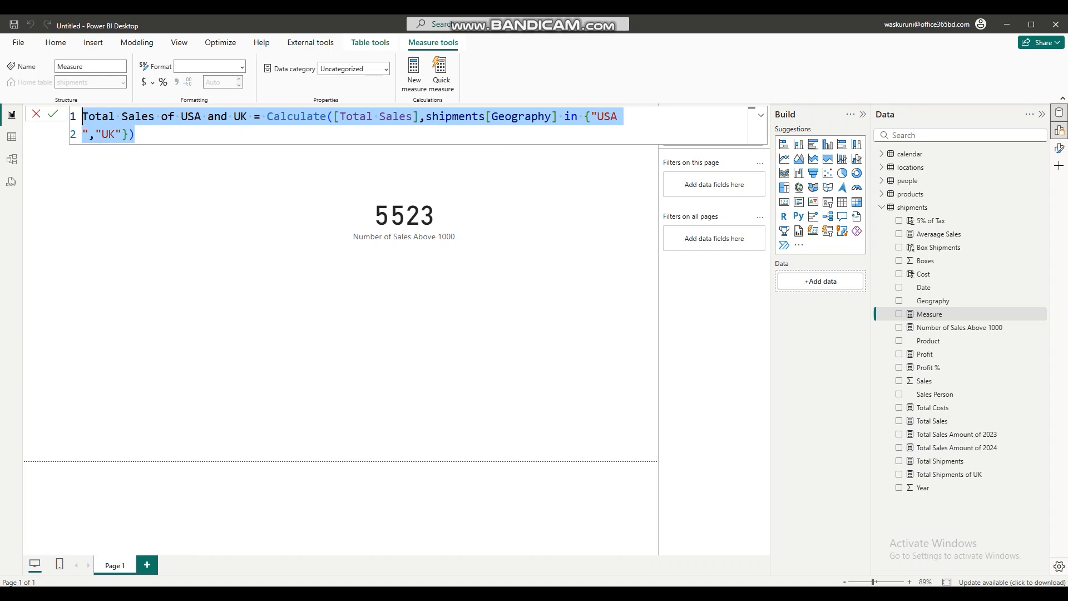
click(53, 113)
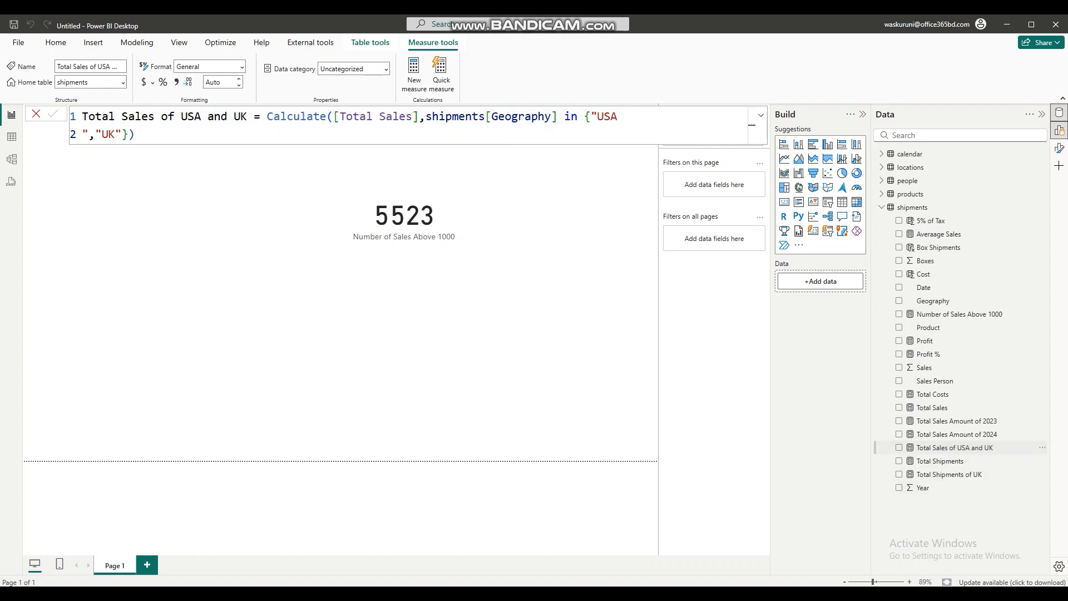
- Add a card showing Total Sales of USA and UK, resized and placed below the Number of Sales Above 1000 card
click(899, 447)
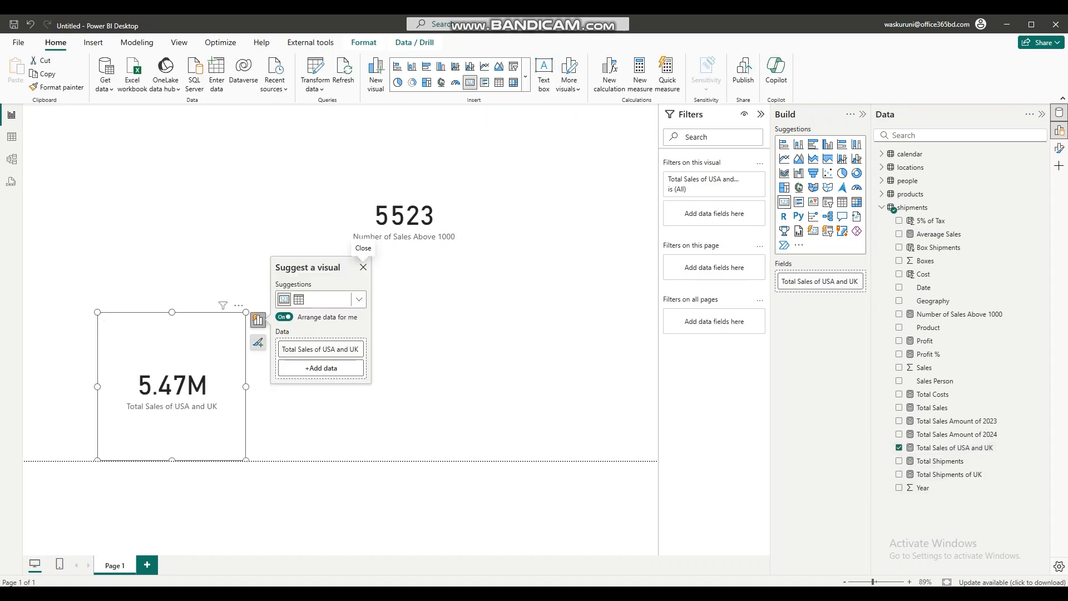
drag(246, 312, 309, 392)
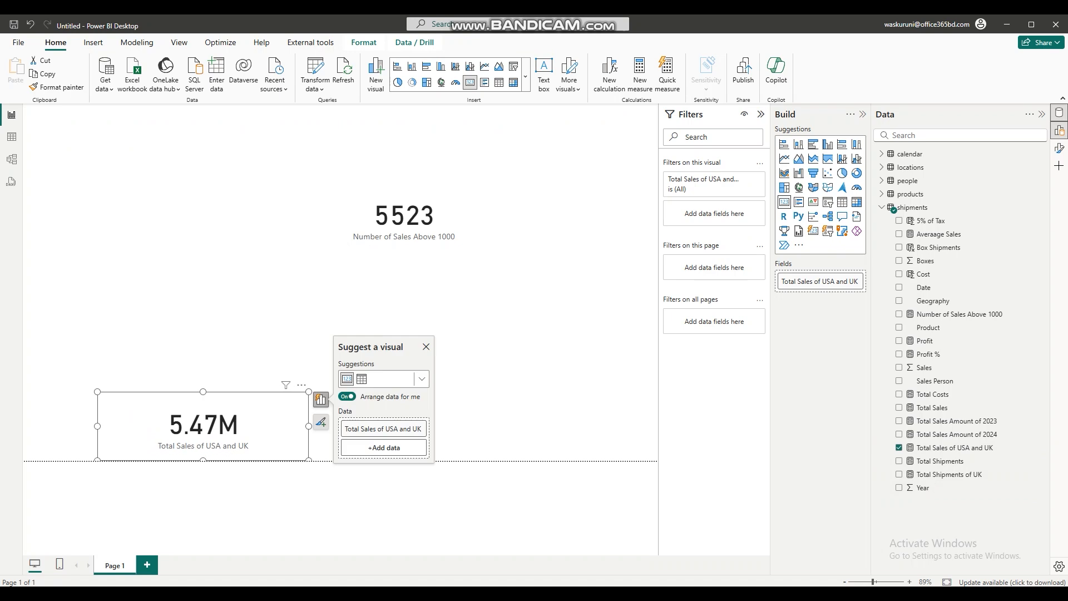
drag(203, 426, 411, 308)
drag(305, 307, 375, 378)
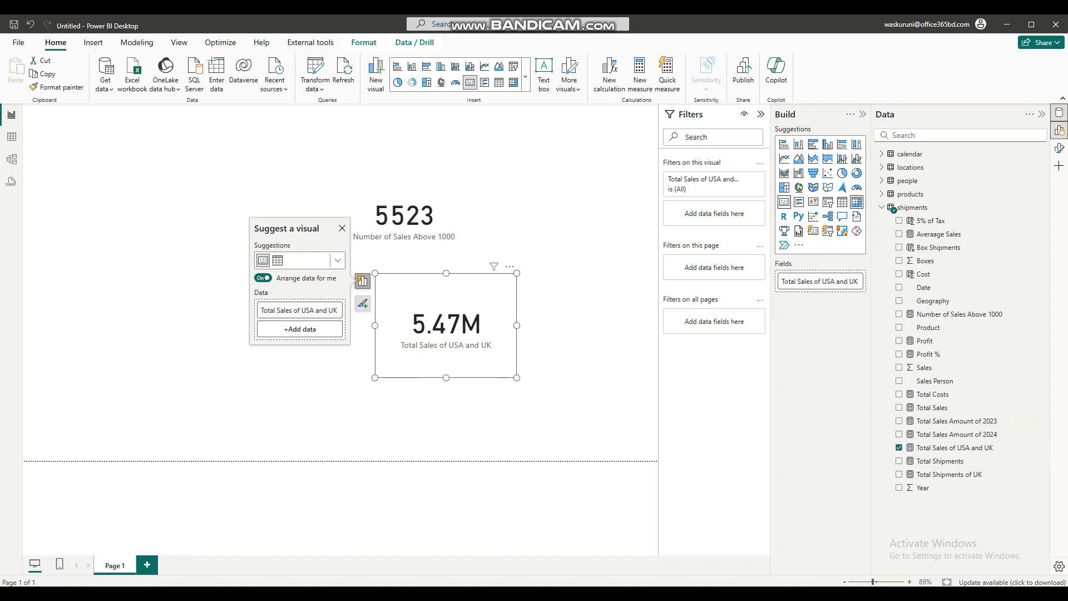
- Convert the Total Sales of USA and UK card into a matrix with Product as rows, beside the Number of Sales Above 1000 card
click(857, 202)
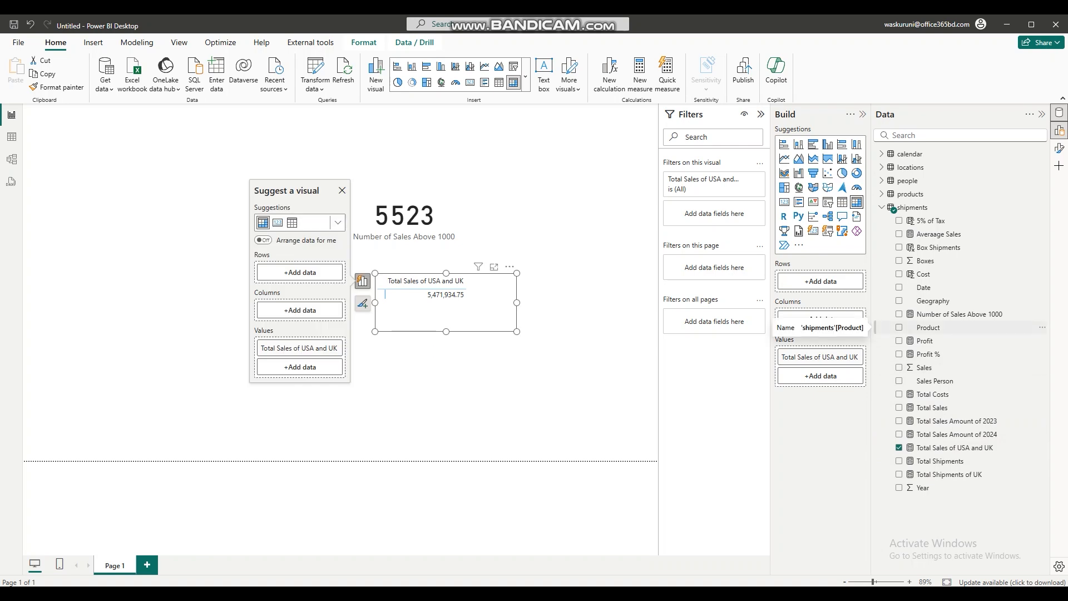
click(899, 327)
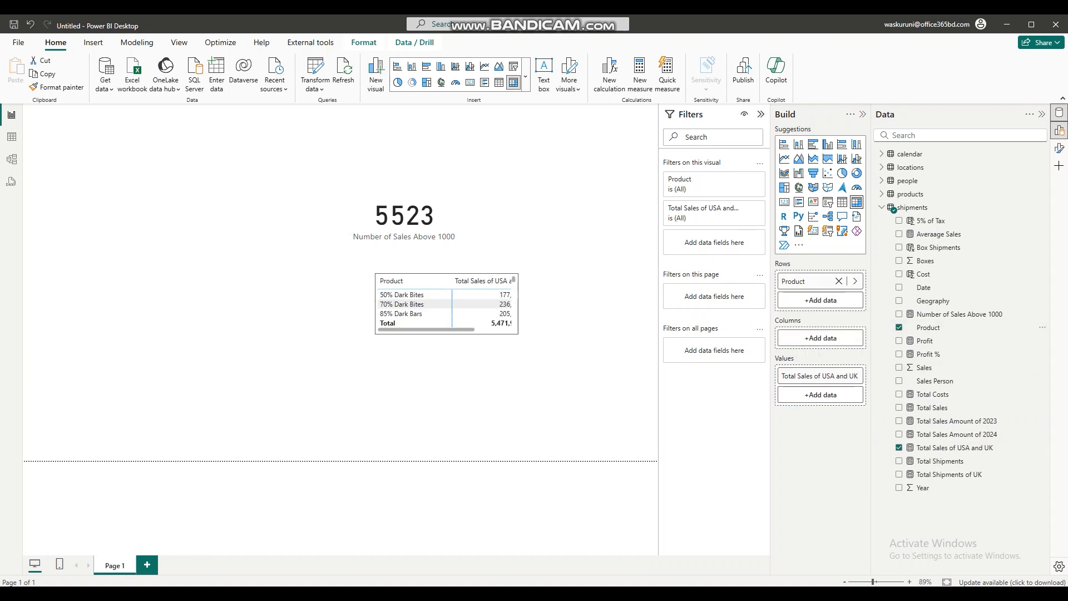
drag(476, 277, 178, 199)
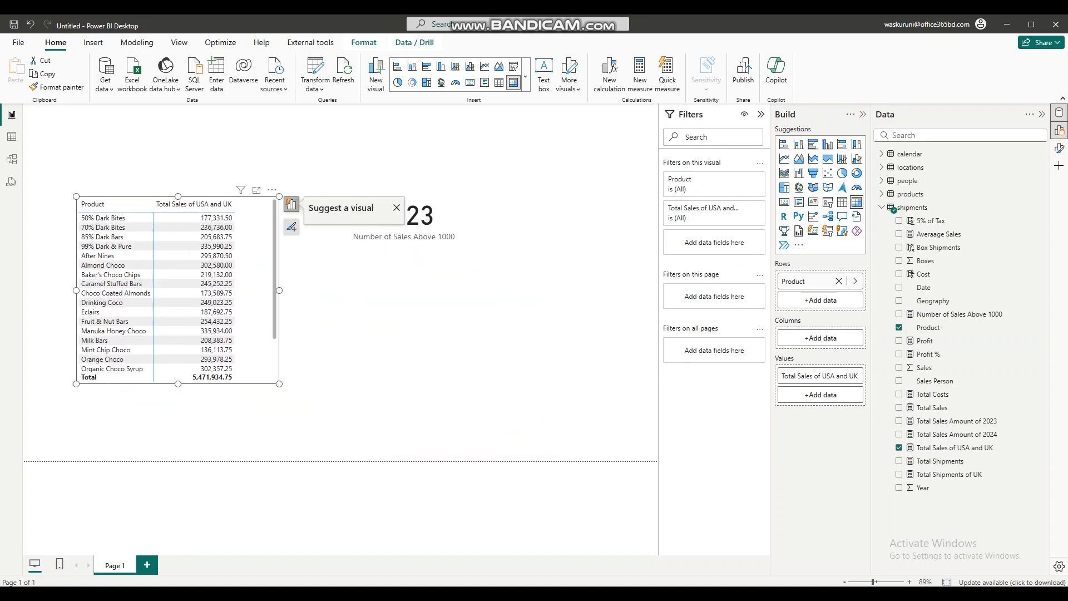
- Narrow the product matrix, select its Caramel Stuffed Bars row, and lengthen the matrix to show every product
drag(272, 291, 247, 290)
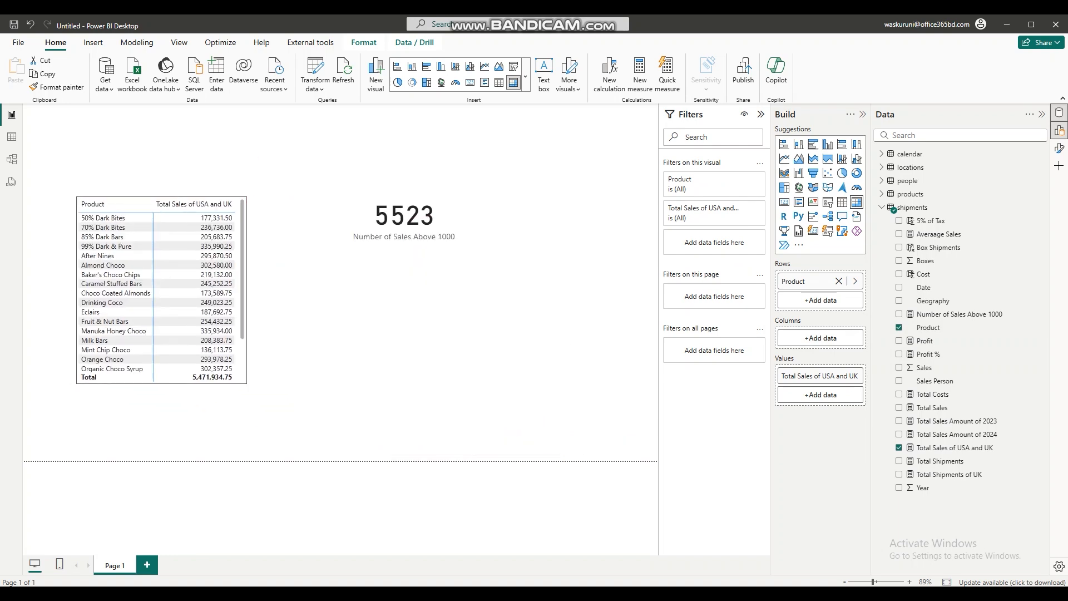
click(200, 283)
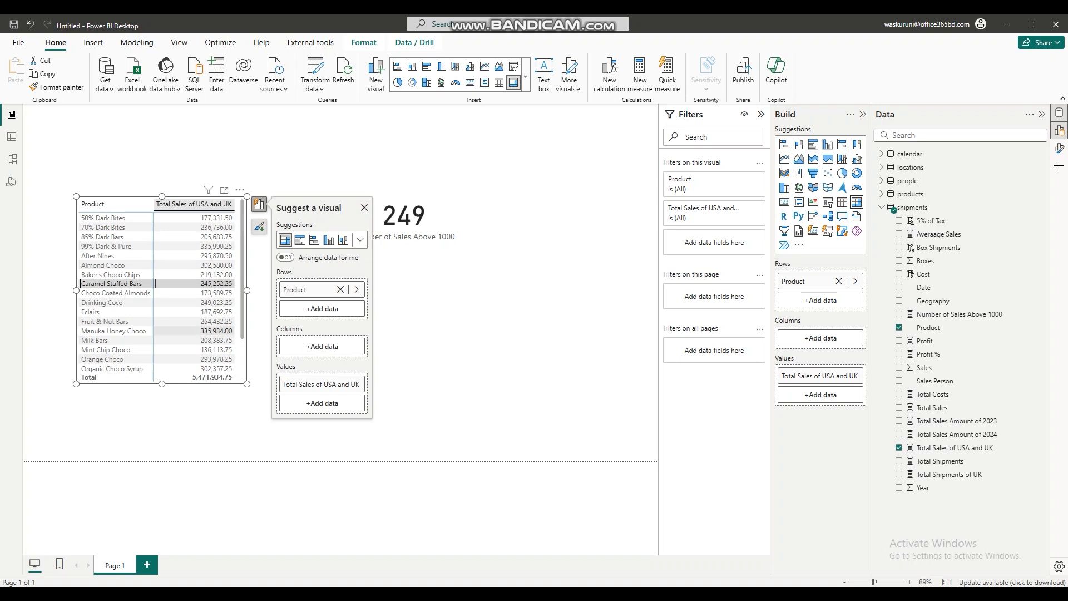
drag(247, 384, 244, 431)
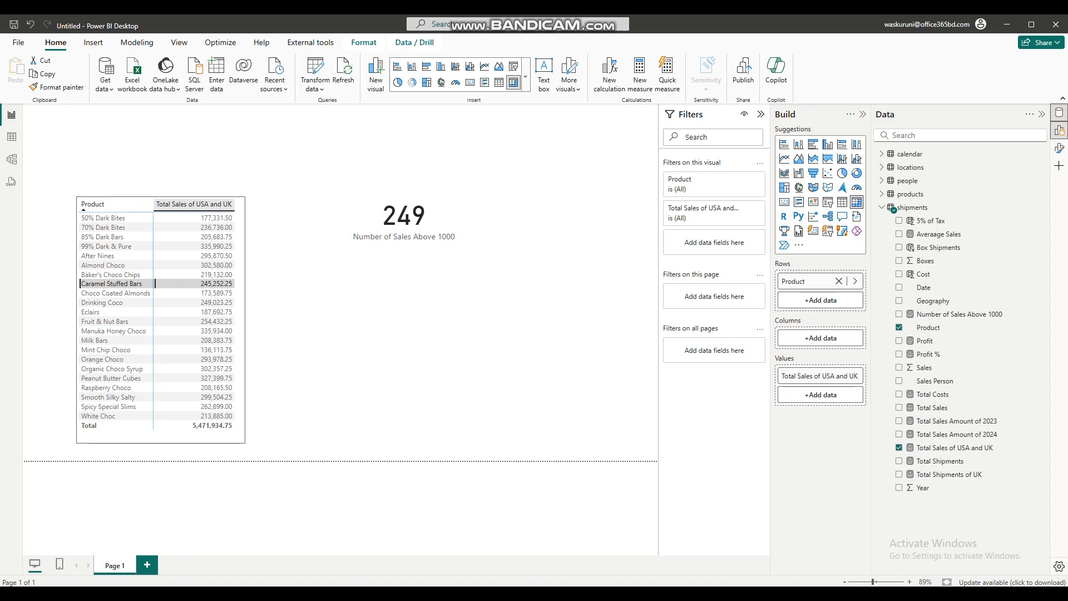